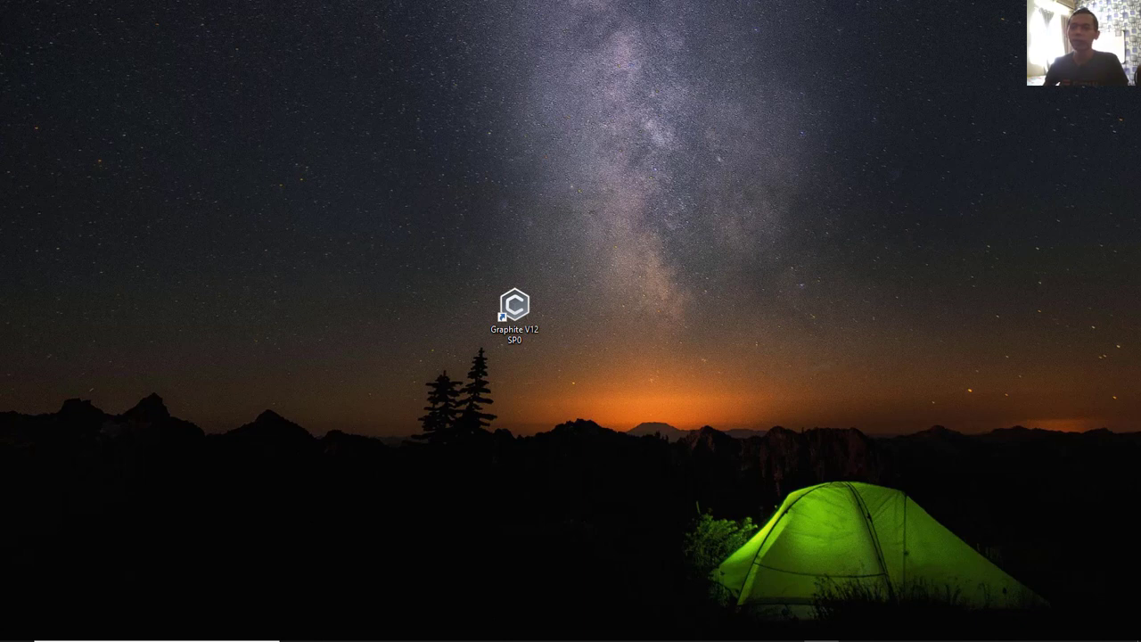
Step: Start Graphite V12 in demo mode and dismiss the evaluation notice
{"action": "double_click", "coordinate": [517, 311]}
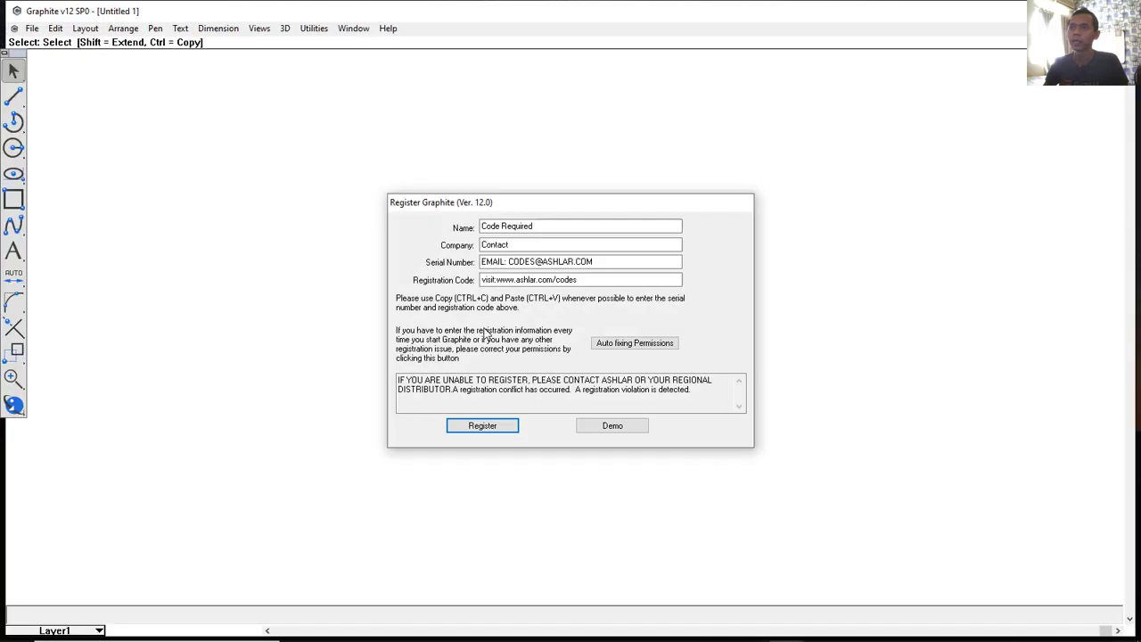
{"action": "left_click", "coordinate": [621, 427]}
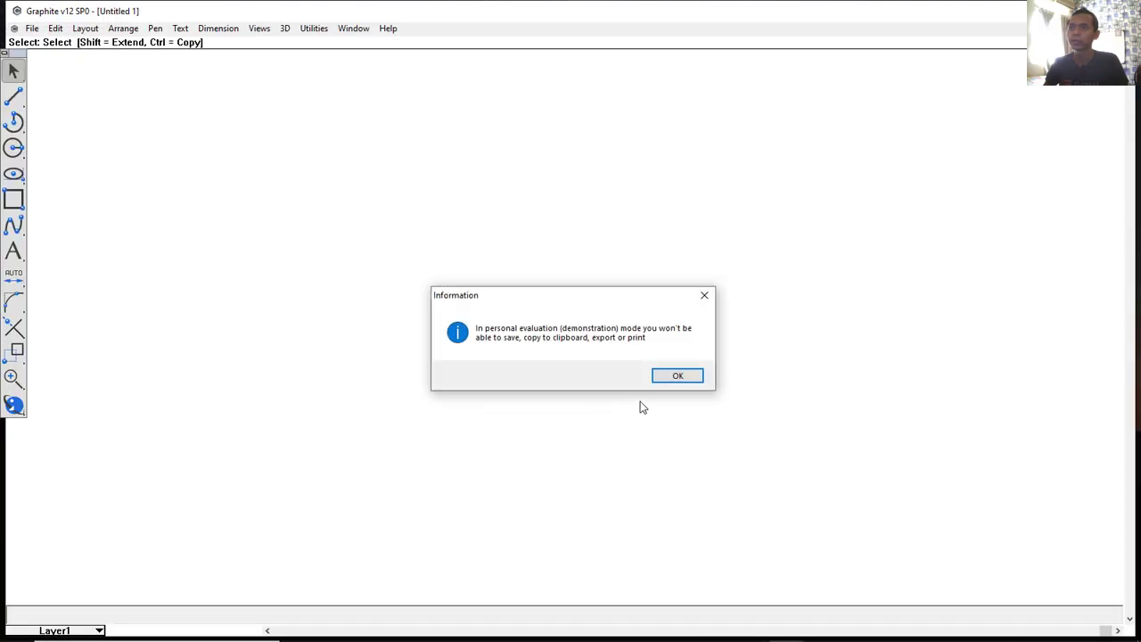
{"action": "left_click", "coordinate": [704, 302]}
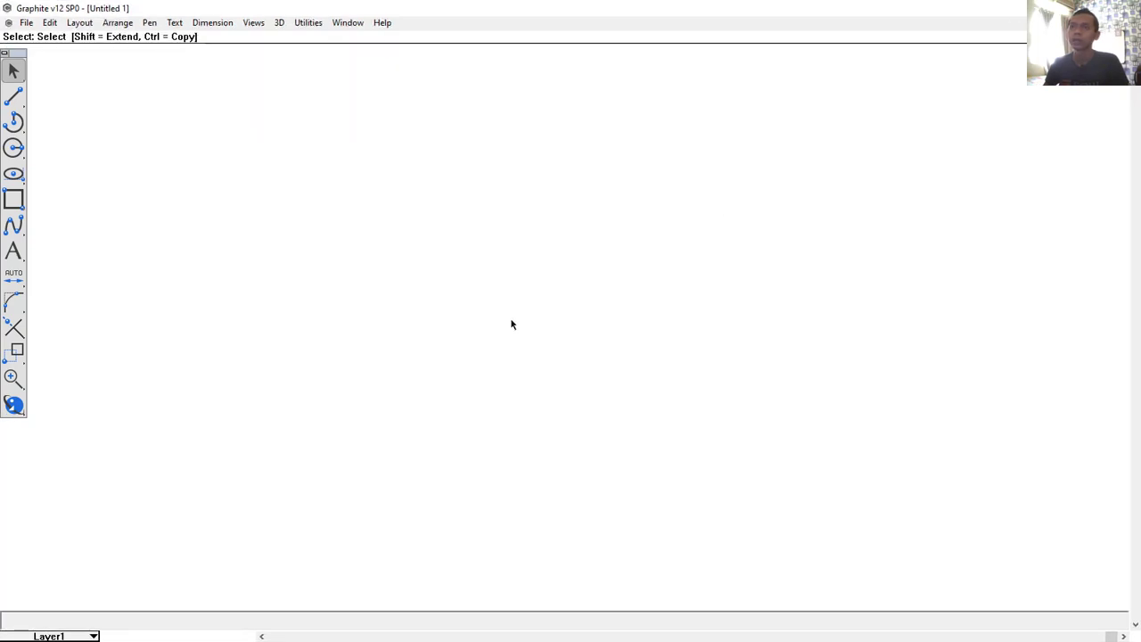
Step: Set the drawing units to millimetres in the units preferences
{"action": "left_click", "coordinate": [79, 24]}
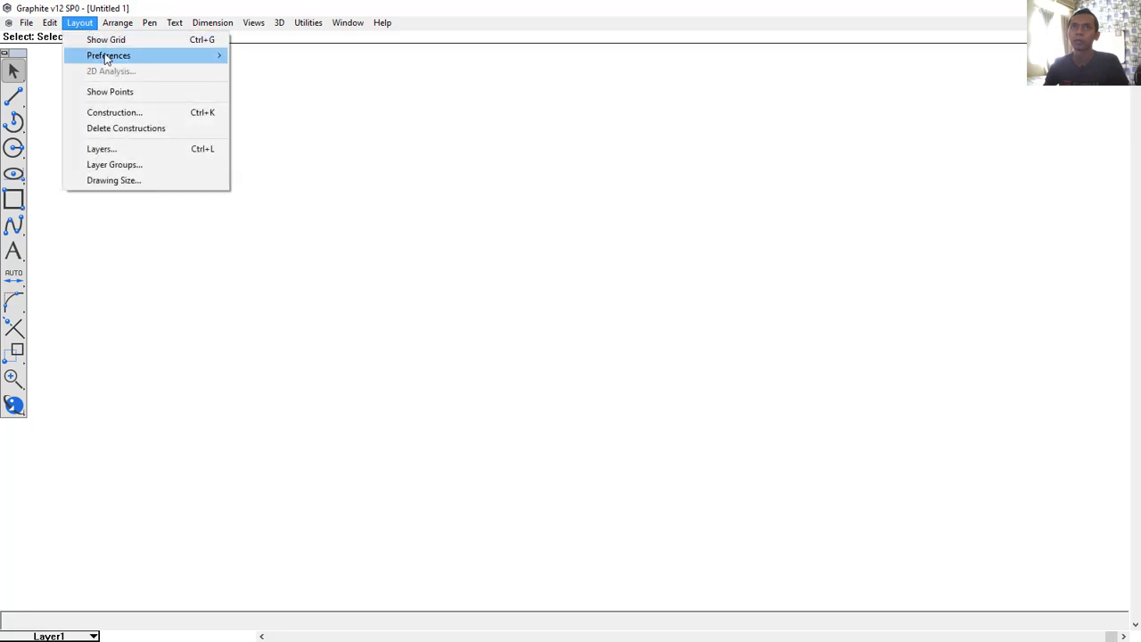
{"action": "mouse_move", "coordinate": [107, 57]}
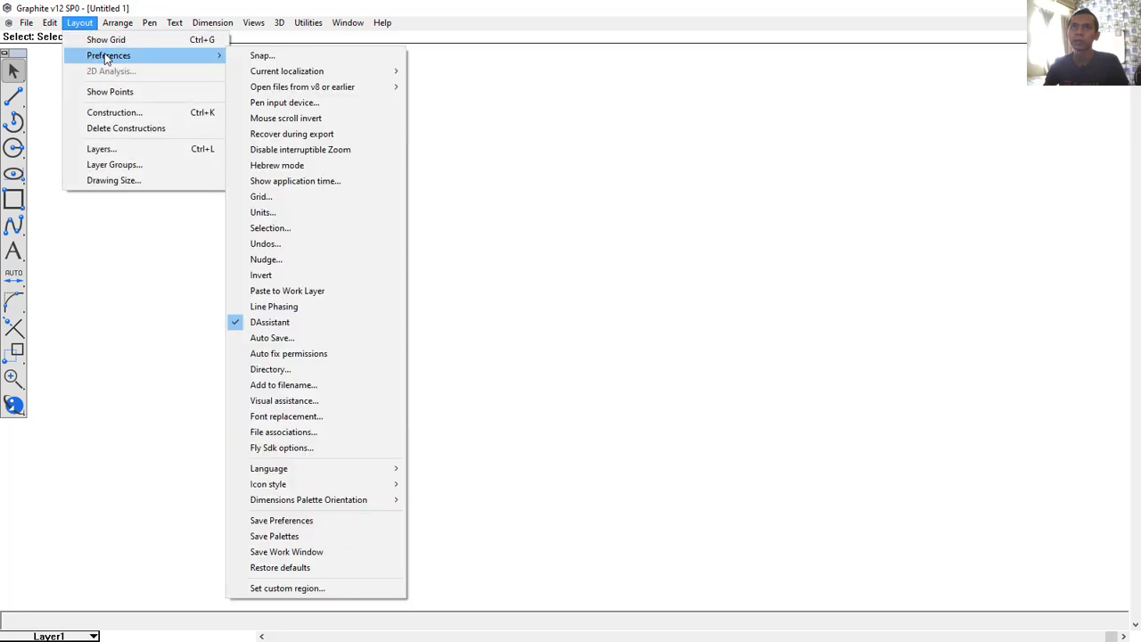
{"action": "left_click", "coordinate": [275, 213]}
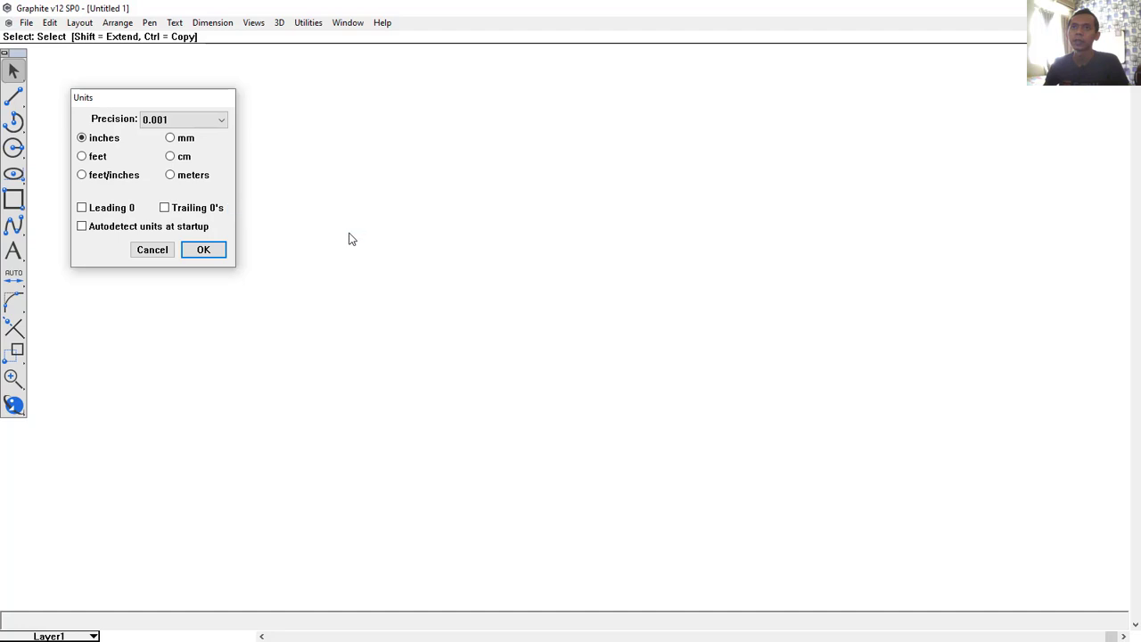
{"action": "left_click", "coordinate": [169, 138]}
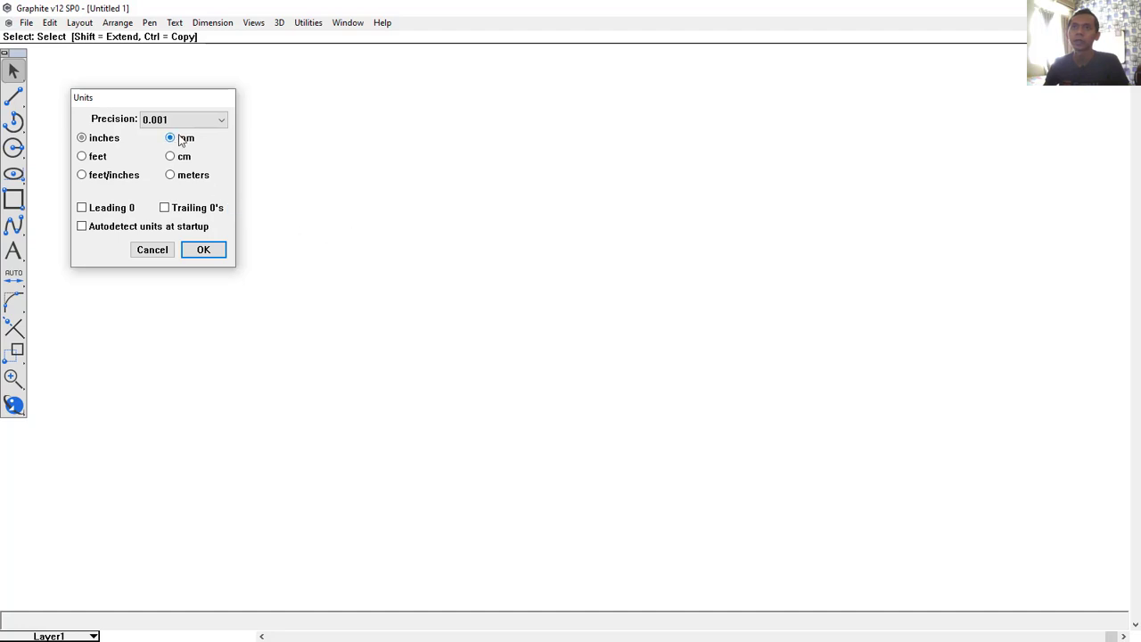
{"action": "left_click", "coordinate": [204, 250]}
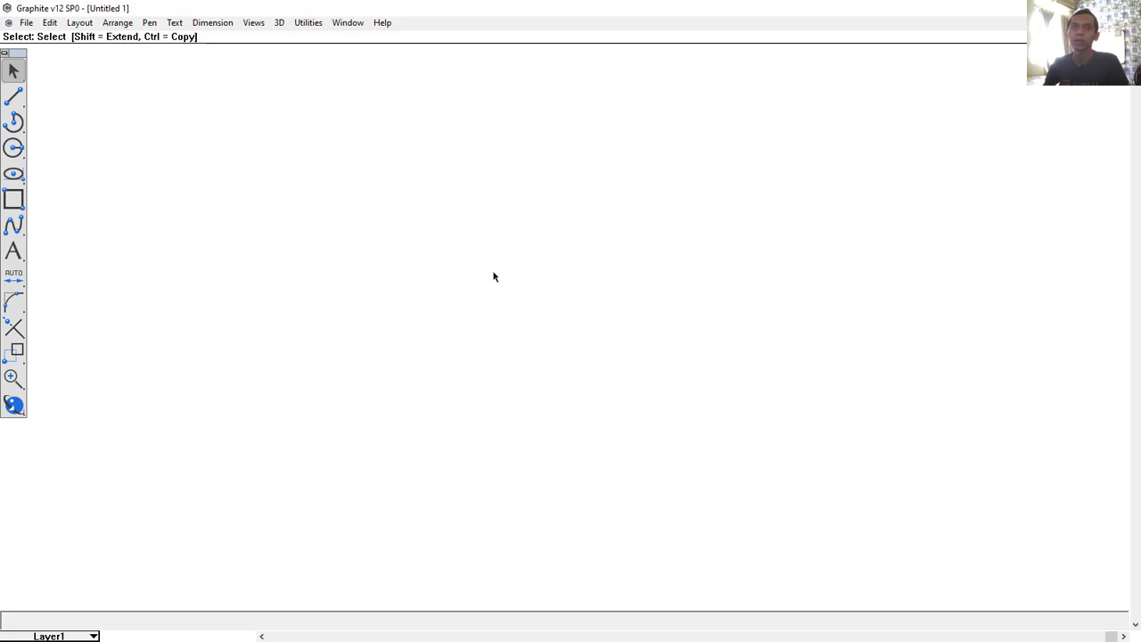
Step: Draw a centre-point circle with a diameter of 22 mm near the middle of the empty drawing
{"action": "left_click", "coordinate": [14, 151]}
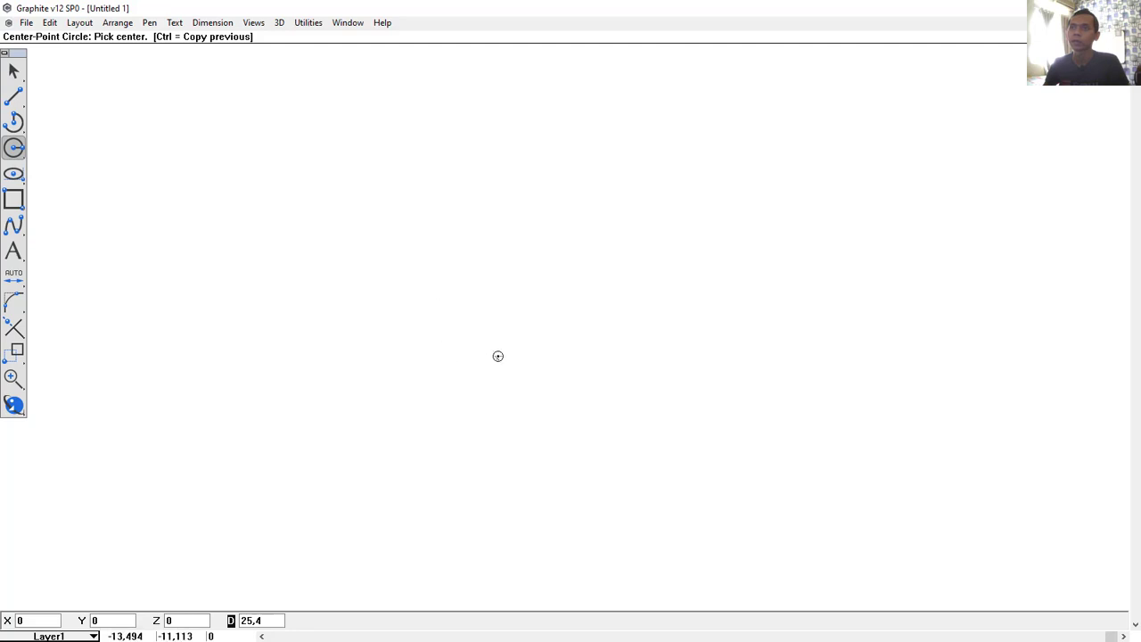
{"action": "left_click", "coordinate": [536, 329]}
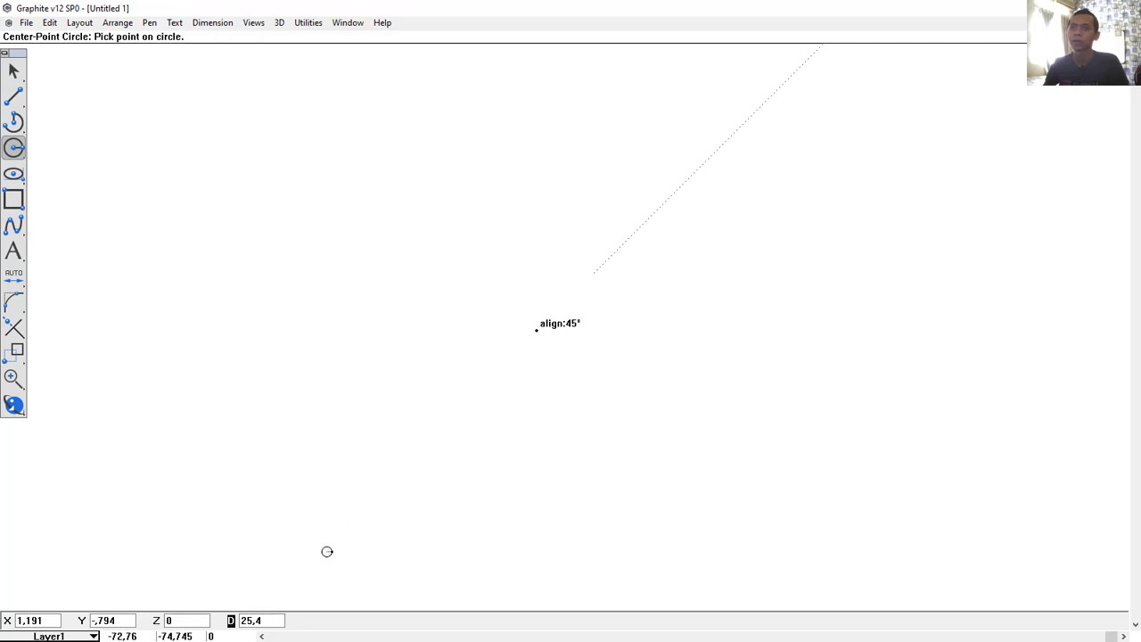
{"action": "left_click", "coordinate": [271, 620]}
{"action": "left_click", "coordinate": [256, 620]}
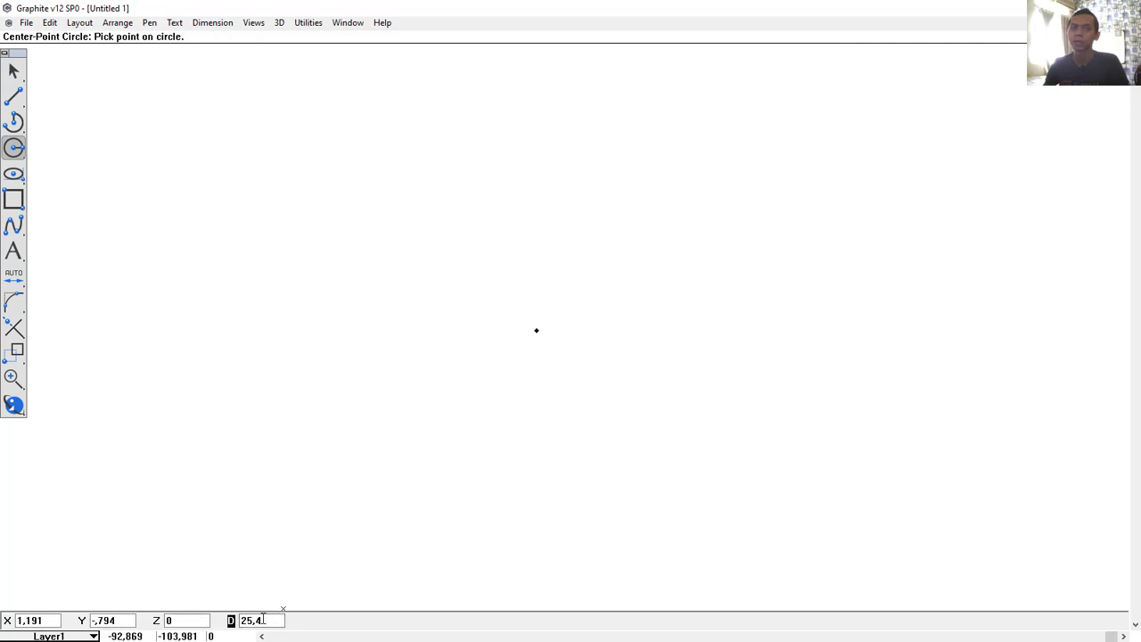
{"action": "type", "text": "22"}
{"action": "key", "text": "Return"}
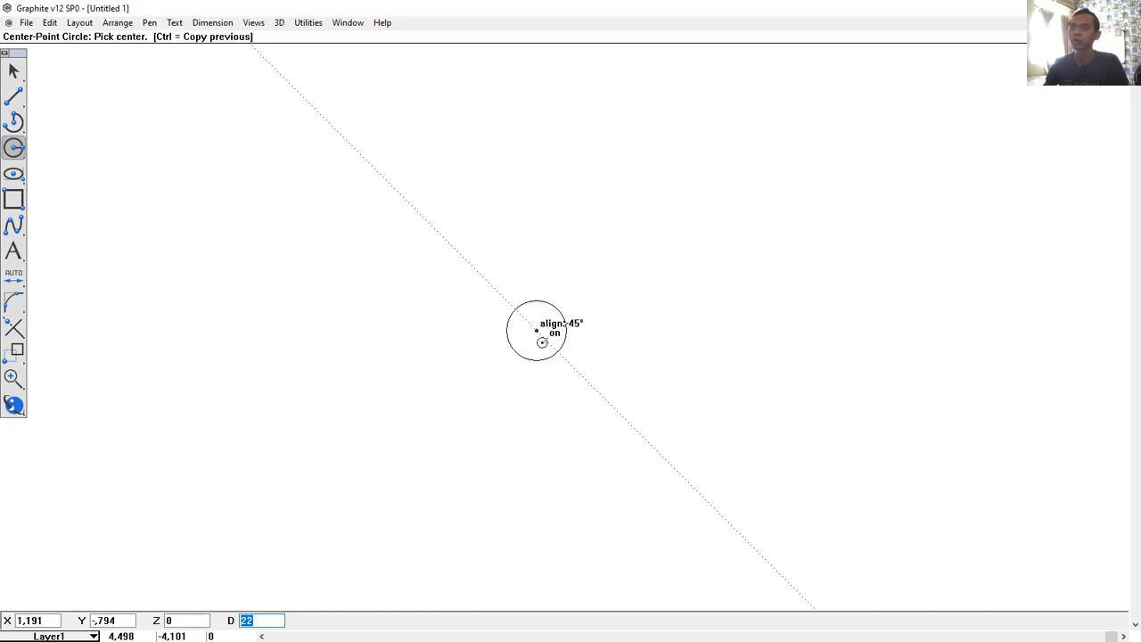
Step: Add two circles with diameters of 28 mm and 34 mm, concentric with the 22 mm circle
{"action": "scroll", "coordinate": [533, 330], "scroll_direction": "up", "scroll_amount": 2}
{"action": "scroll", "coordinate": [532, 330], "scroll_direction": "up", "scroll_amount": 1}
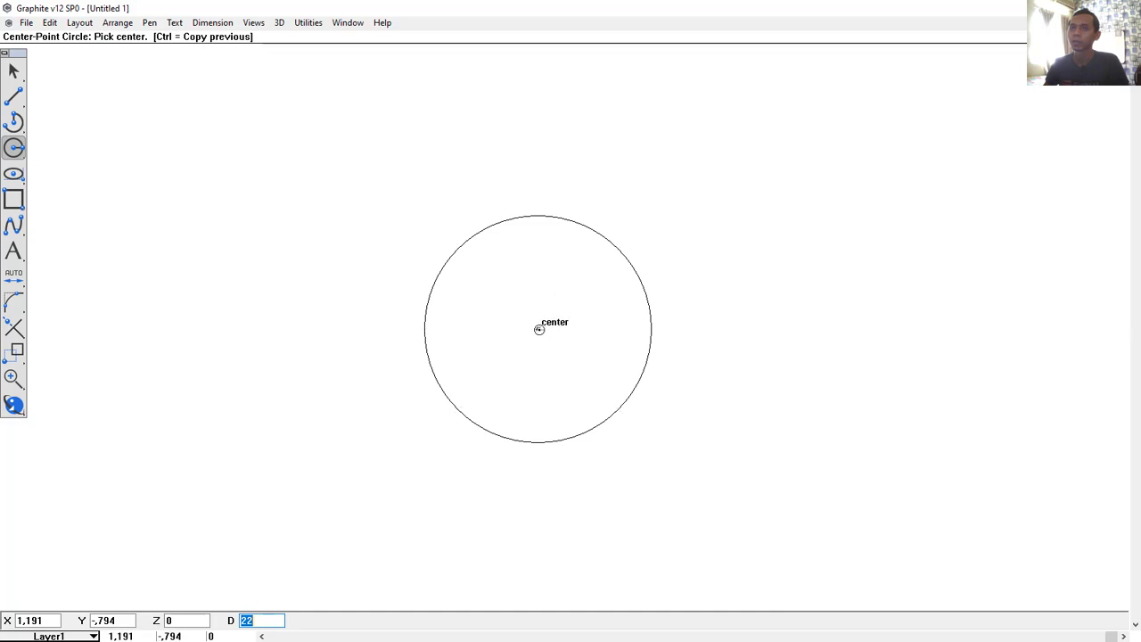
{"action": "left_click", "coordinate": [538, 329]}
{"action": "type", "text": "2"}
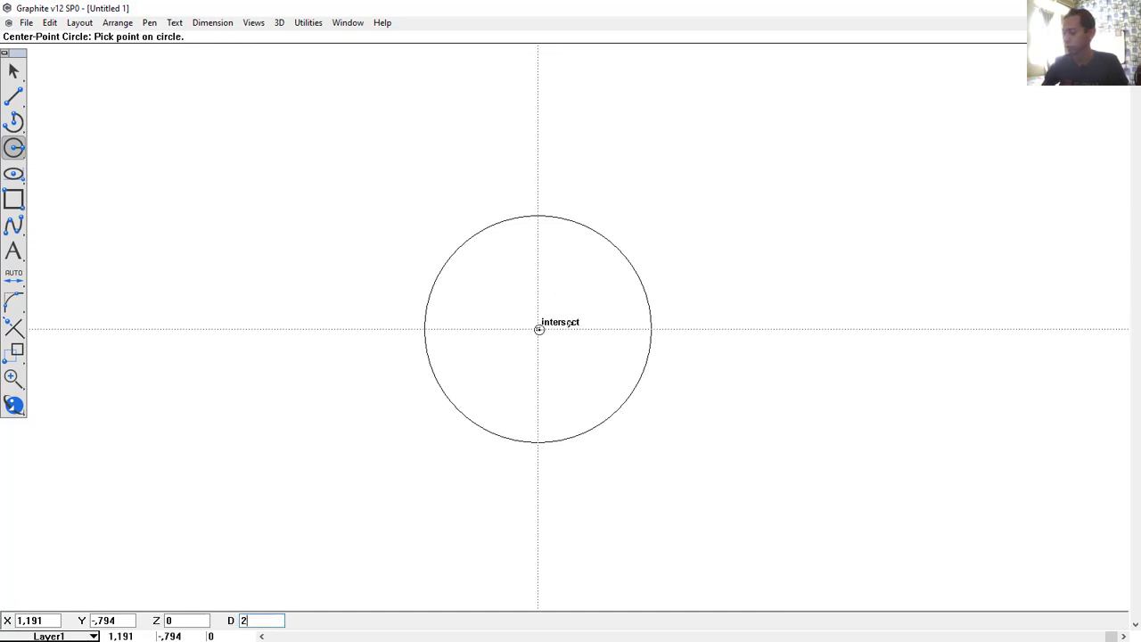
{"action": "key", "text": "Return"}
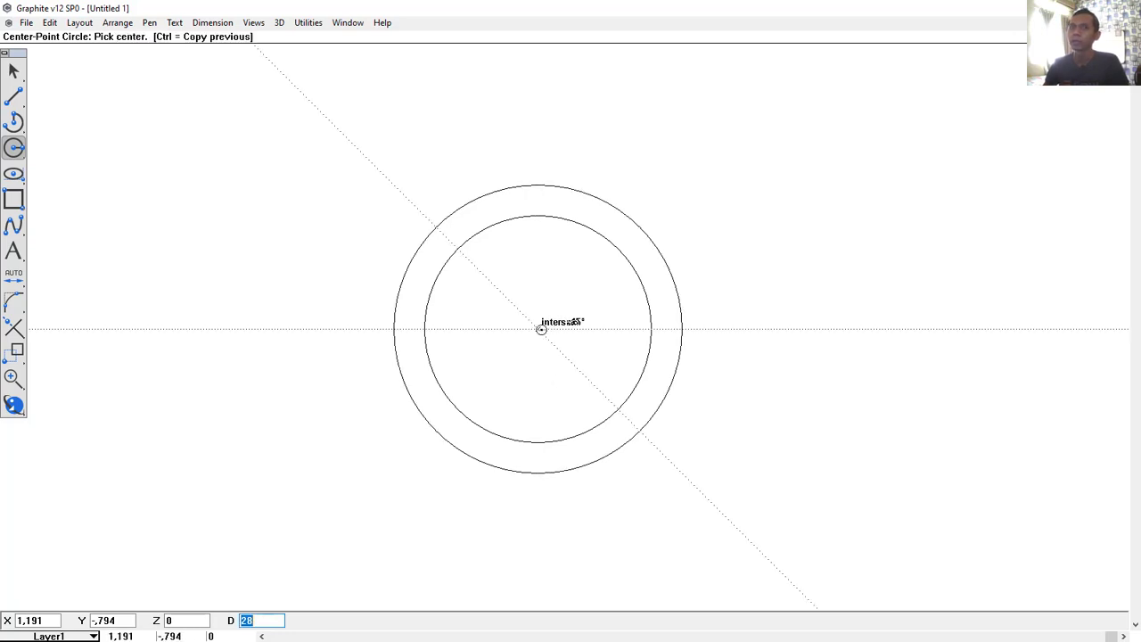
{"action": "left_click", "coordinate": [541, 329]}
{"action": "type", "text": "34"}
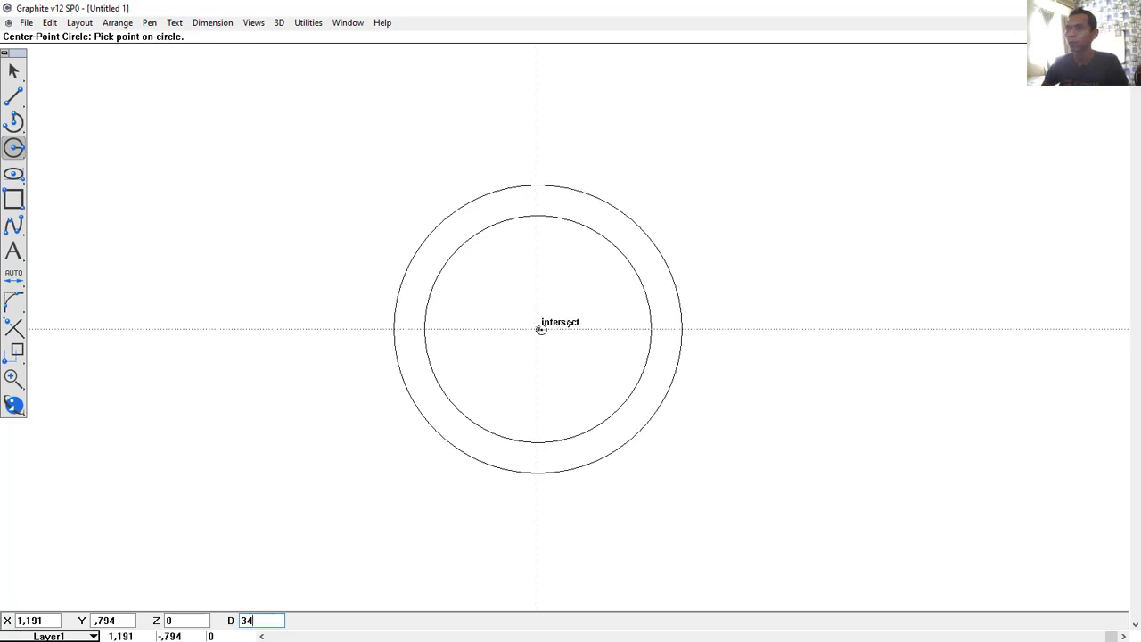
{"action": "key", "text": "Return"}
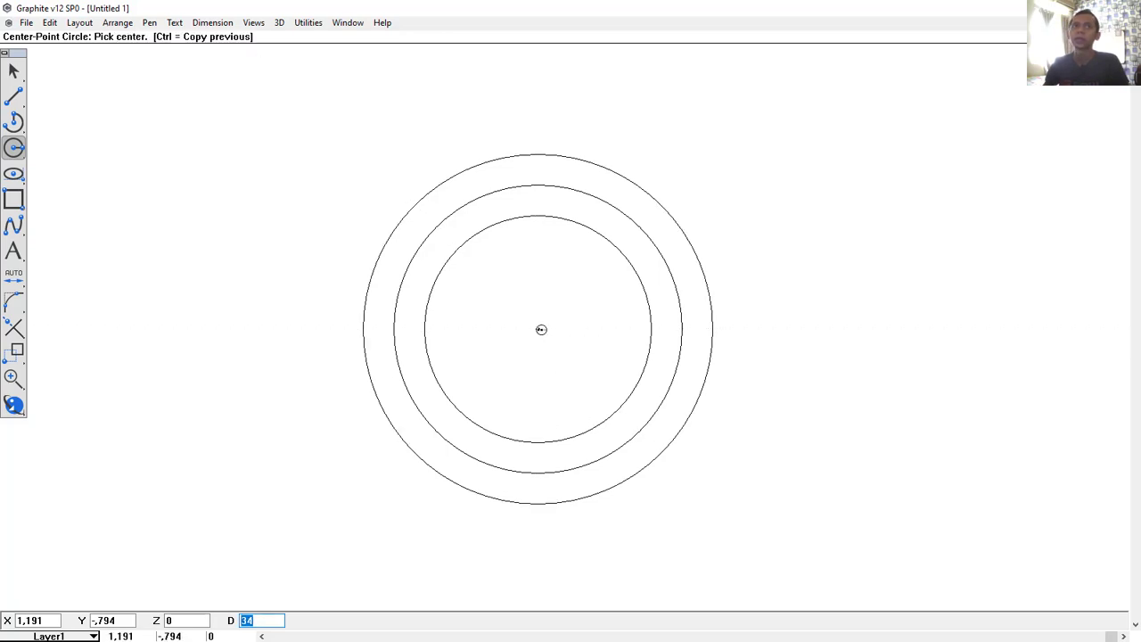
Step: Add two more concentric circles with diameters of 45 mm and 52 mm around the same centre
{"action": "left_click", "coordinate": [541, 329]}
{"action": "type", "text": "45"}
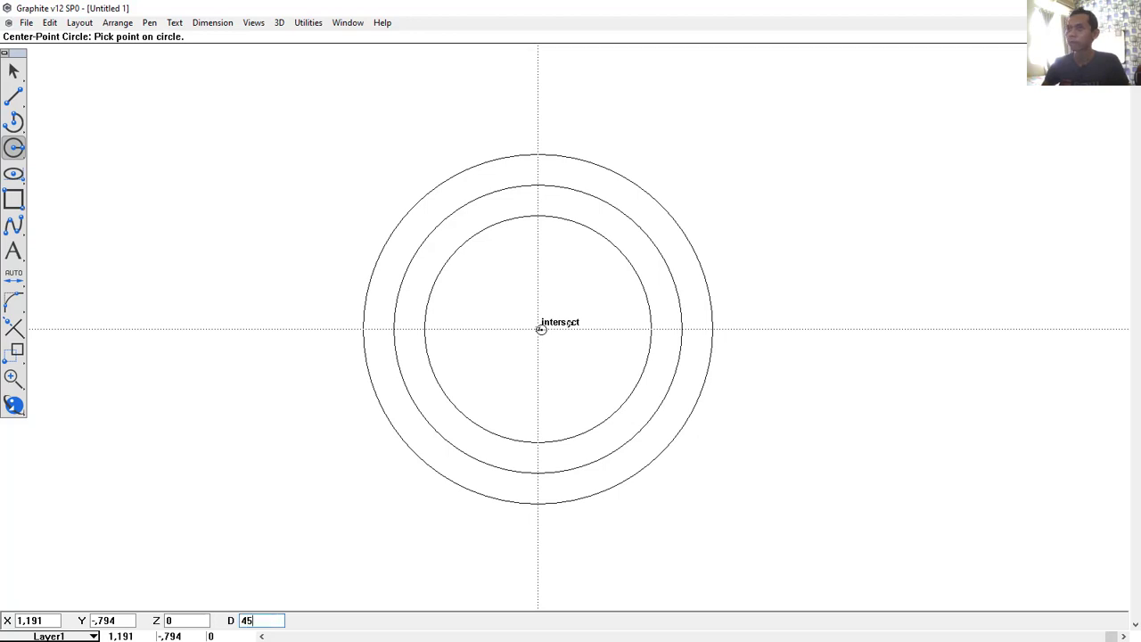
{"action": "key", "text": "Return"}
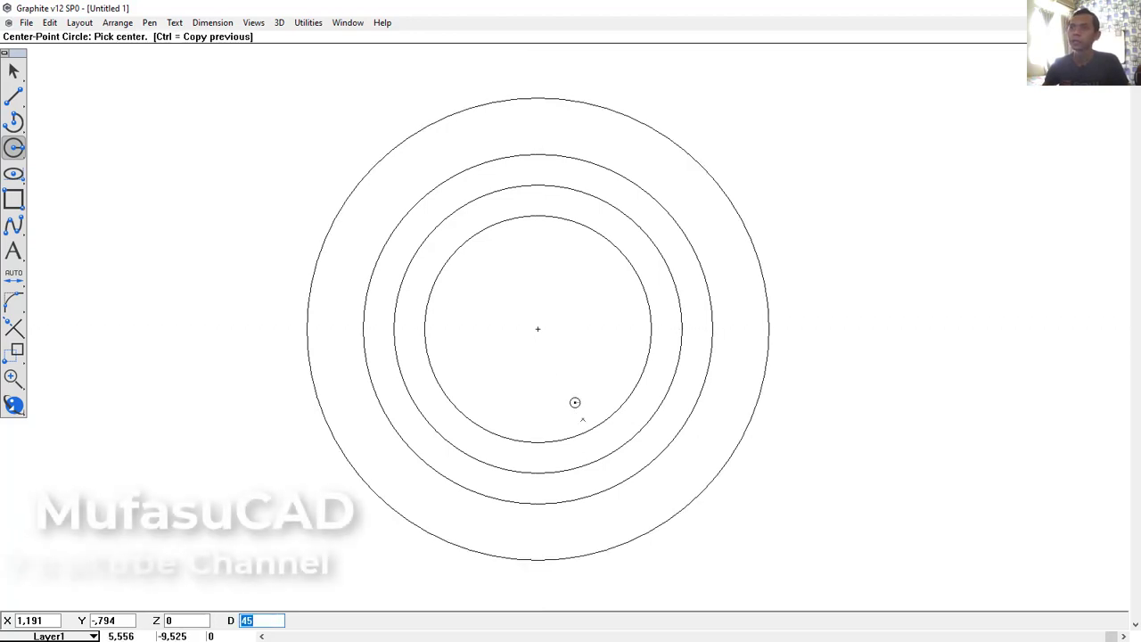
{"action": "left_click", "coordinate": [539, 329]}
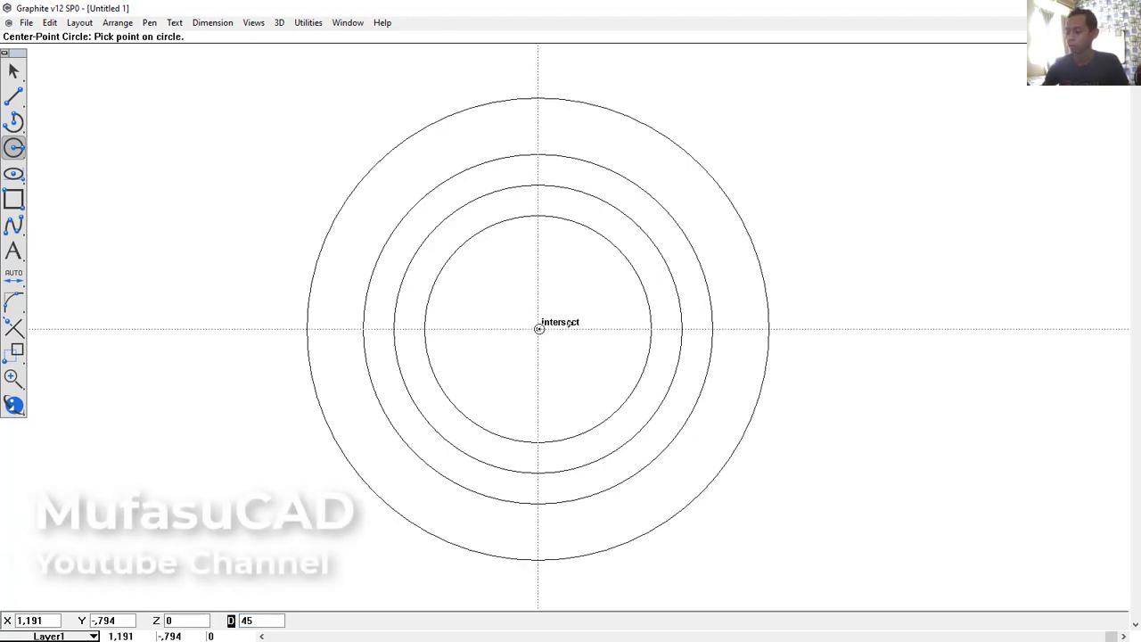
{"action": "type", "text": "52"}
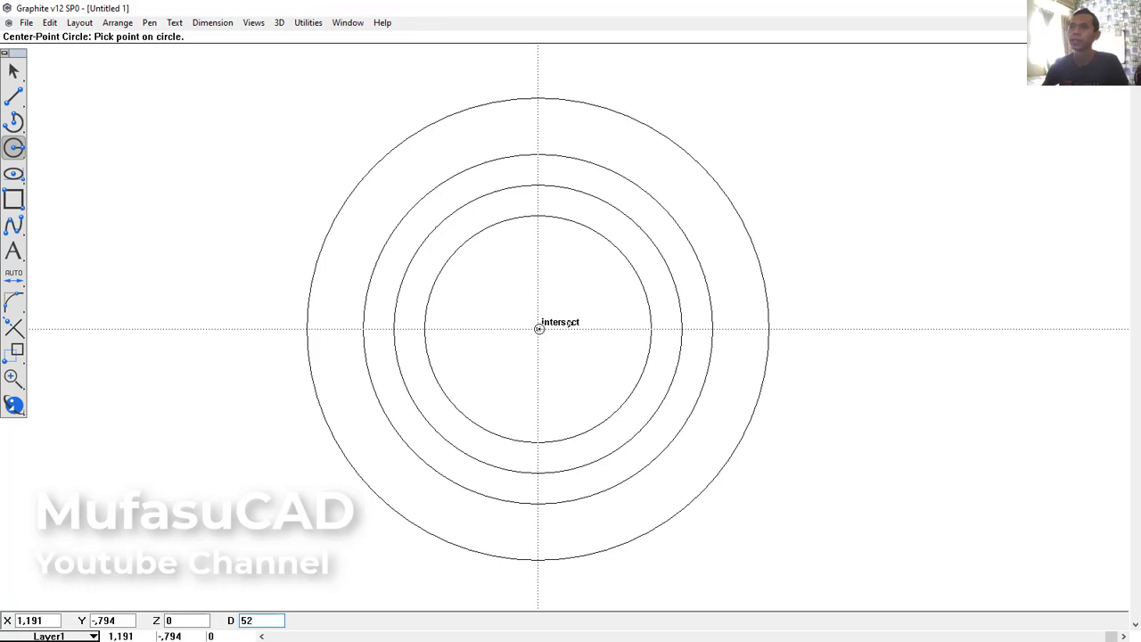
{"action": "key", "text": "Return"}
Step: Draw two circles with diameters of 5 mm and 12 mm centred on the top quadrant of the 52 mm circle
{"action": "scroll", "coordinate": [571, 258], "scroll_direction": "up", "scroll_amount": 2}
{"action": "scroll", "coordinate": [565, 247], "scroll_direction": "down", "scroll_amount": 3}
{"action": "scroll", "coordinate": [571, 214], "scroll_direction": "up", "scroll_amount": 2}
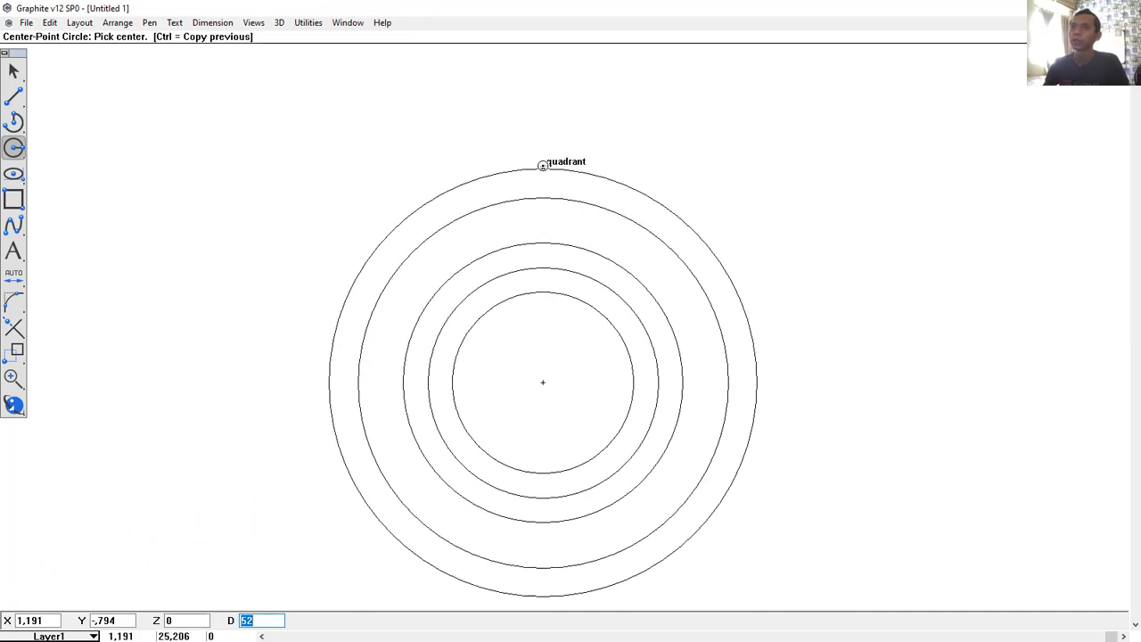
{"action": "left_click", "coordinate": [542, 166]}
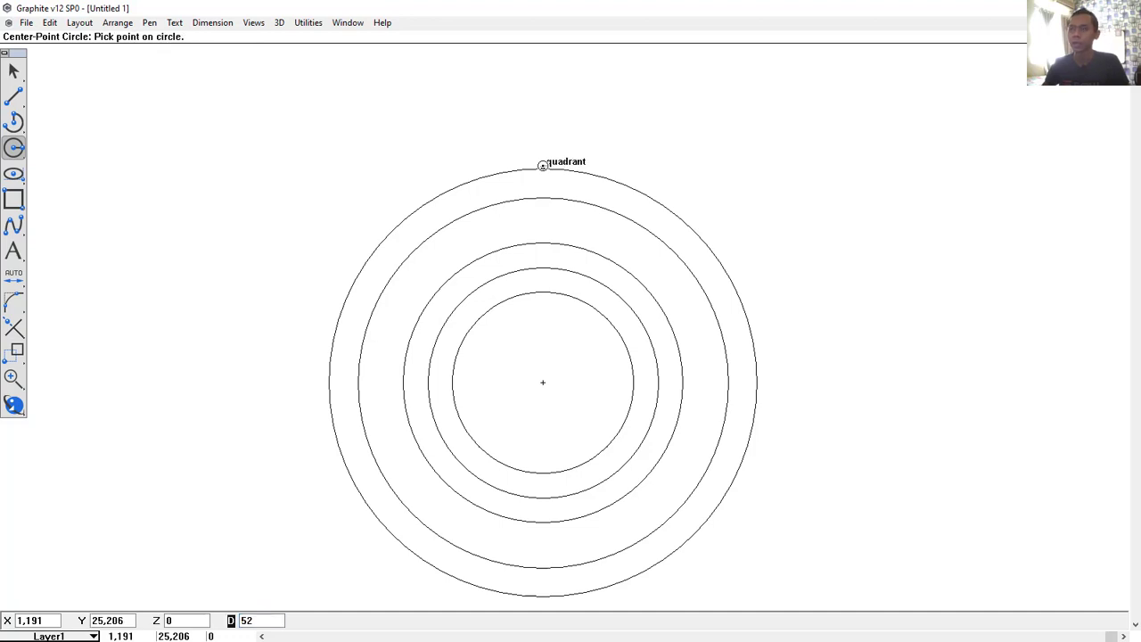
{"action": "type", "text": "5"}
{"action": "key", "text": "Return"}
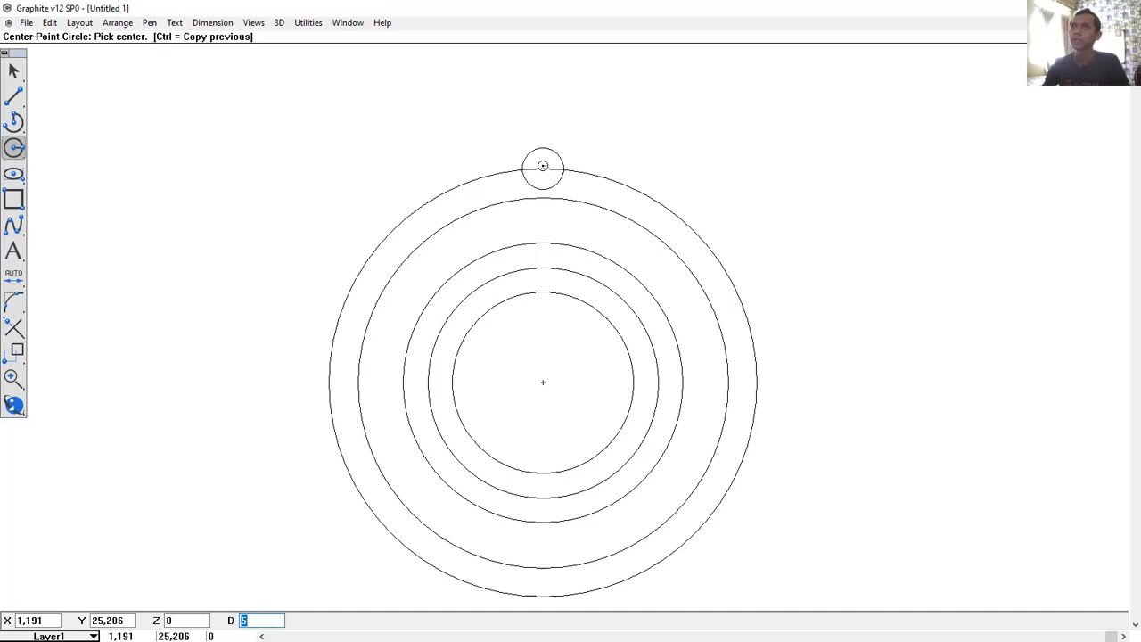
{"action": "left_click", "coordinate": [542, 168]}
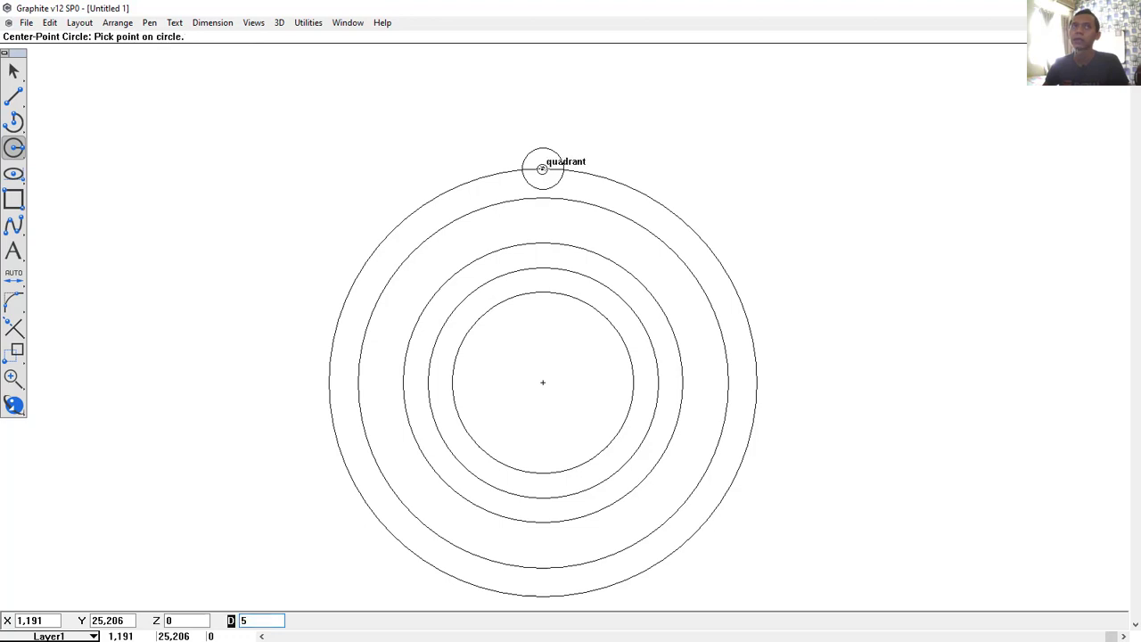
{"action": "type", "text": "12"}
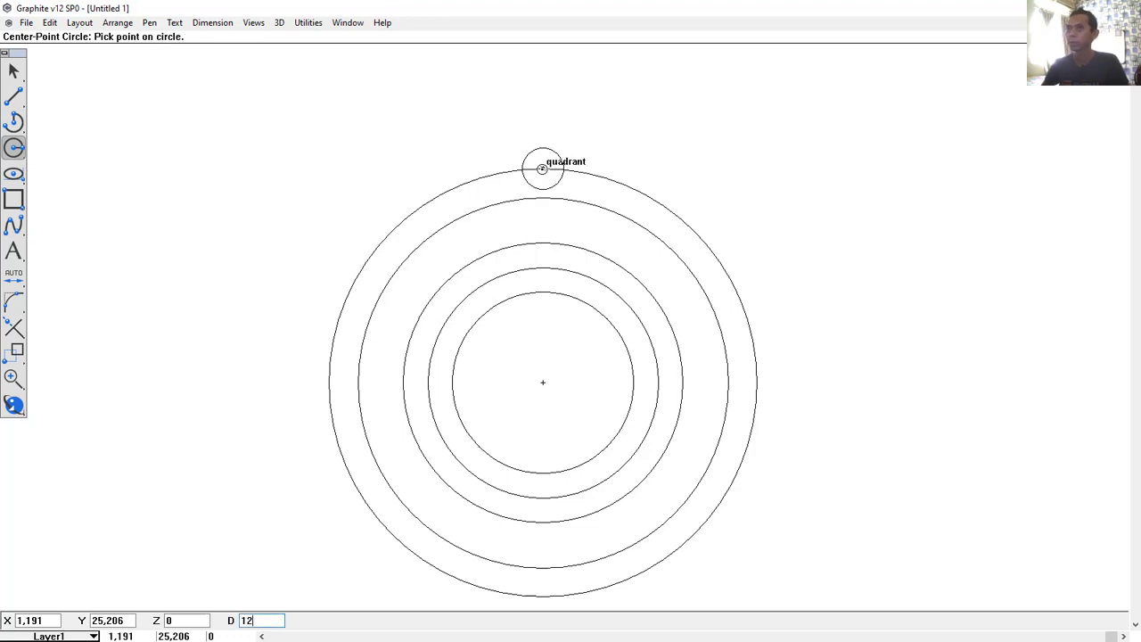
{"action": "key", "text": "Return"}
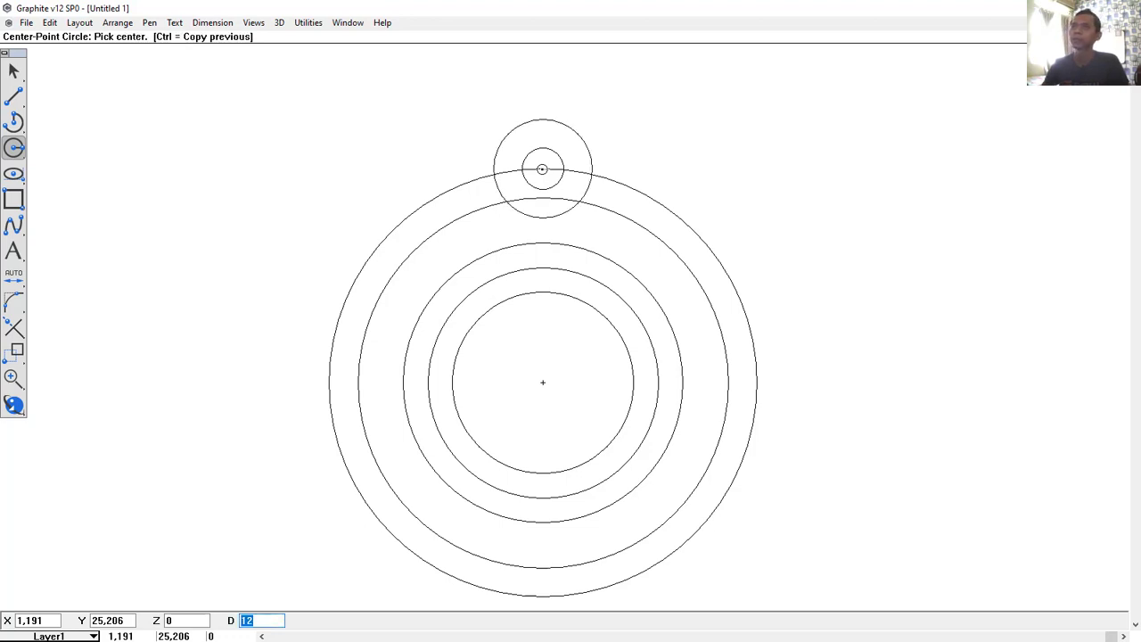
Step: Delete the 52 mm circle that served as the positioning guide
{"action": "left_click", "coordinate": [14, 73]}
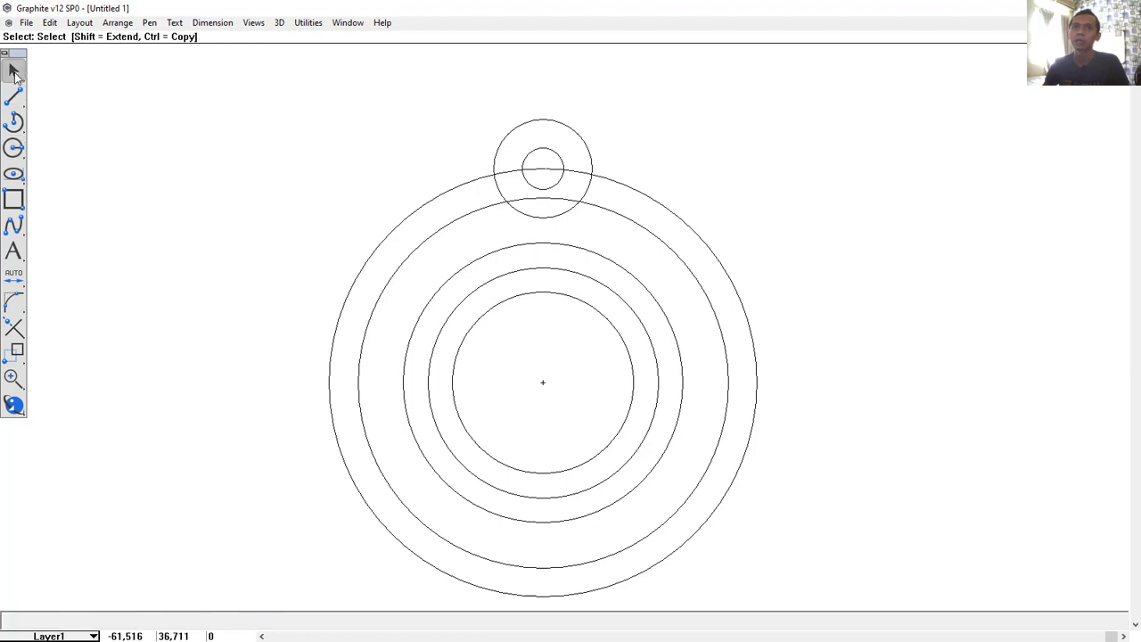
{"action": "left_click", "coordinate": [658, 204]}
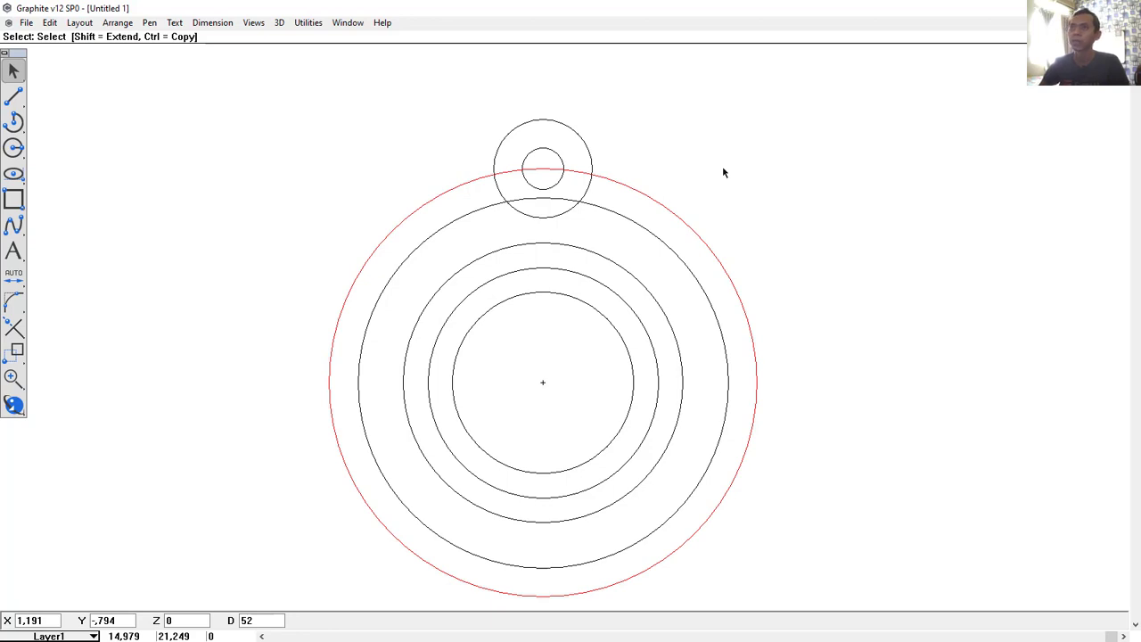
{"action": "key", "text": "Delete"}
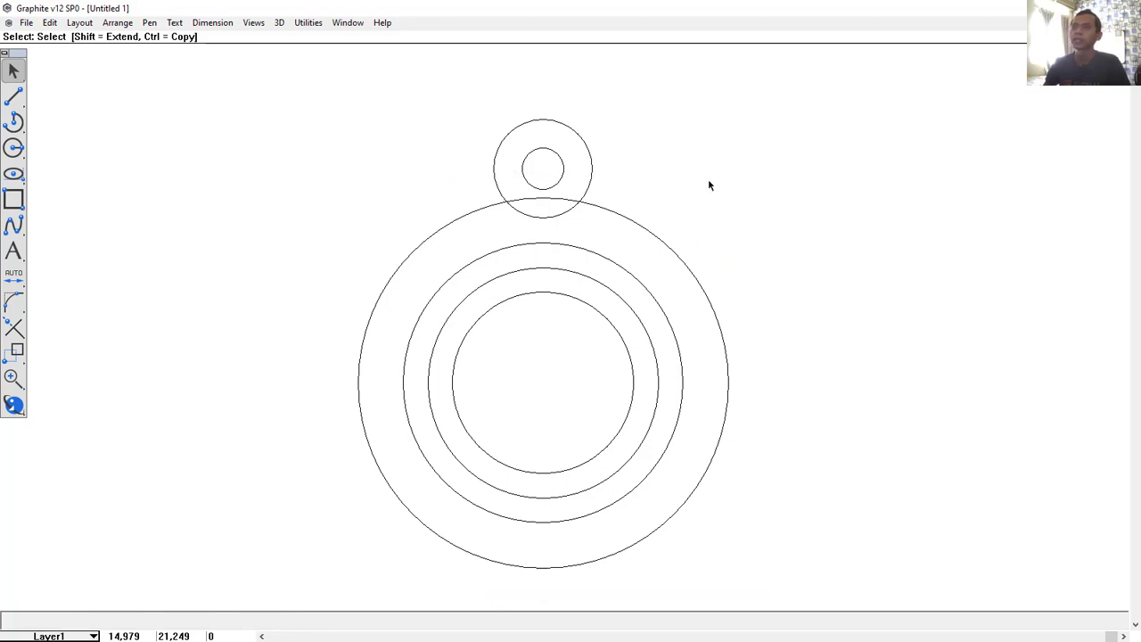
Step: Rotate the 5 mm and 12 mm circles together by 45° about the centre of the large concentric circles
{"action": "left_click_drag", "start_coordinate": [619, 95], "coordinate": [465, 232]}
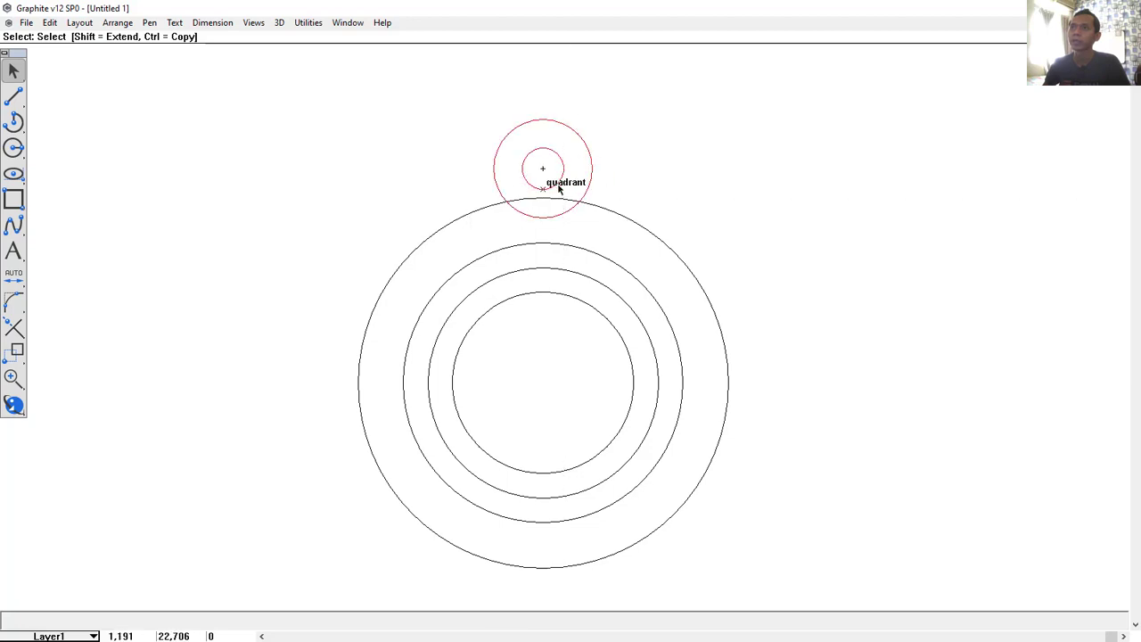
{"action": "left_click", "coordinate": [16, 357]}
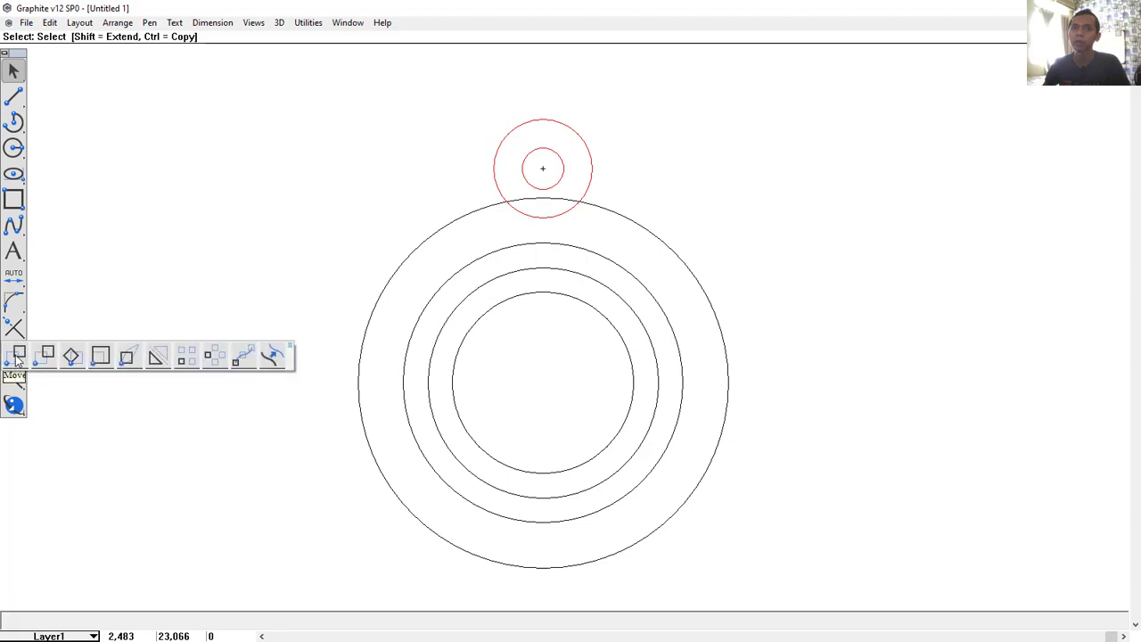
{"action": "left_click", "coordinate": [73, 357]}
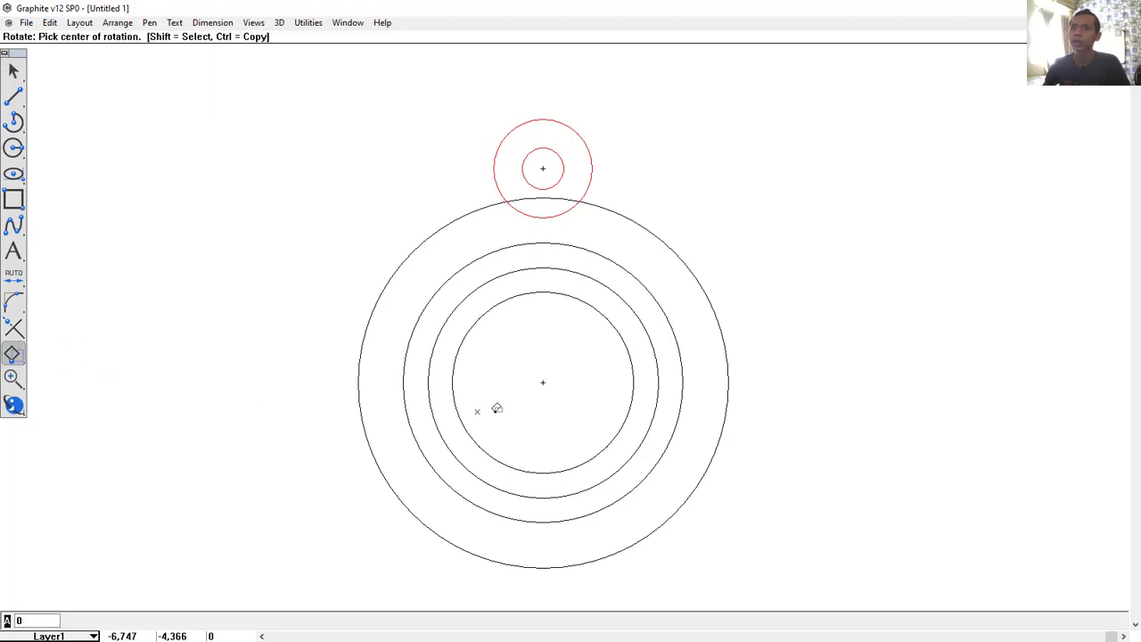
{"action": "left_click", "coordinate": [544, 382]}
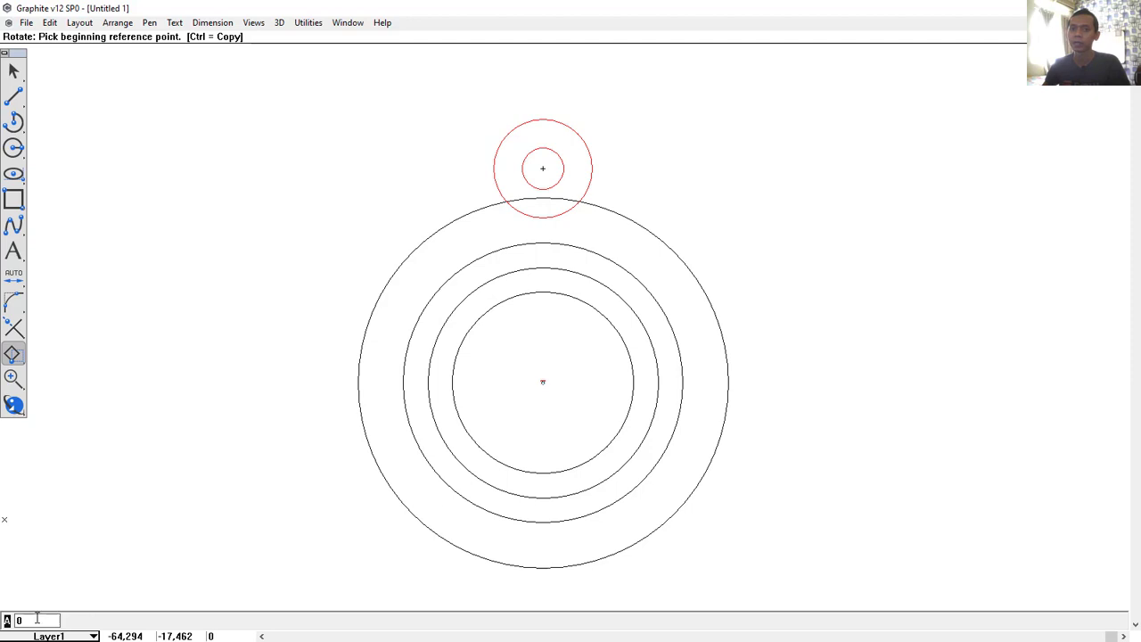
{"action": "type", "text": "45"}
{"action": "key", "text": "Return"}
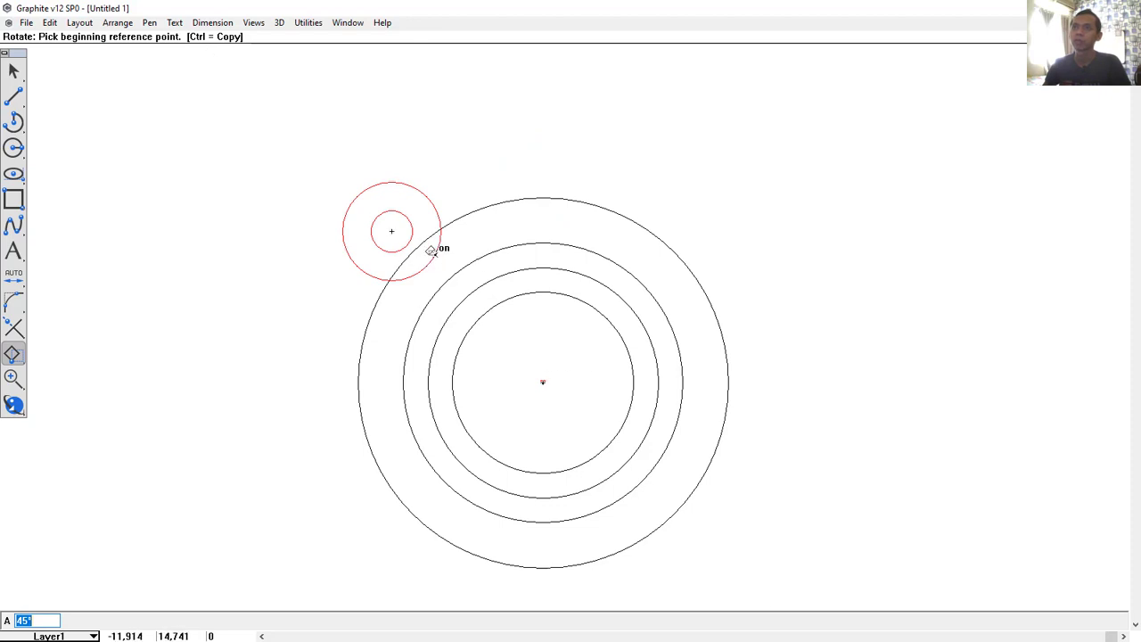
Step: Draw two 14 mm diameter circles, one on each side of the lug, tangent to the 12 mm lug circle and the 45 mm circle
{"action": "left_click", "coordinate": [15, 152]}
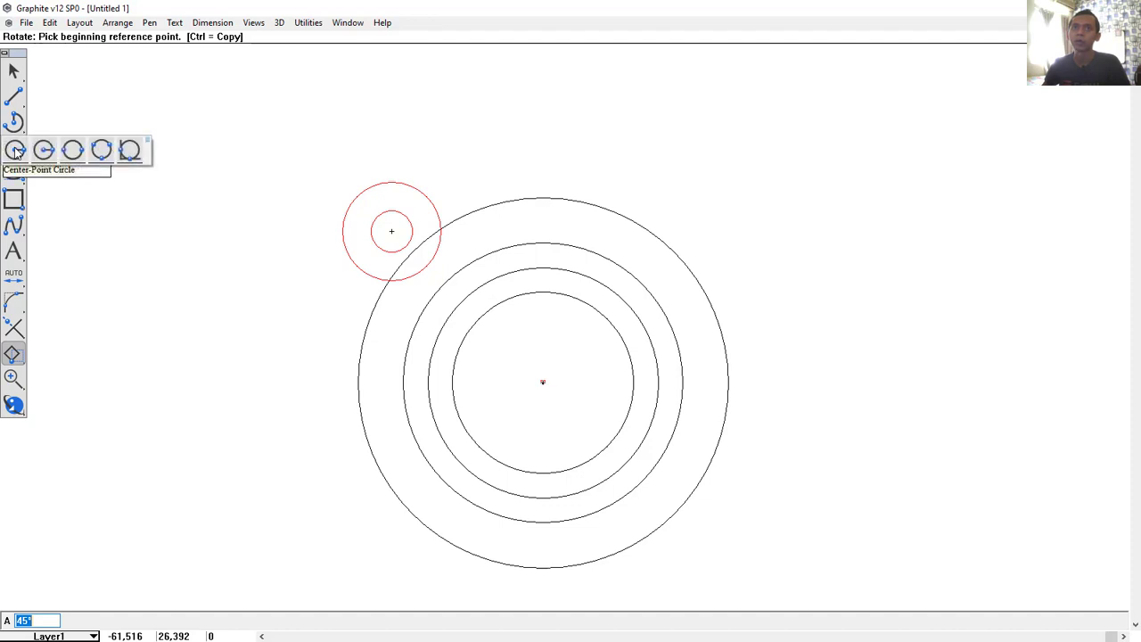
{"action": "left_click", "coordinate": [131, 154]}
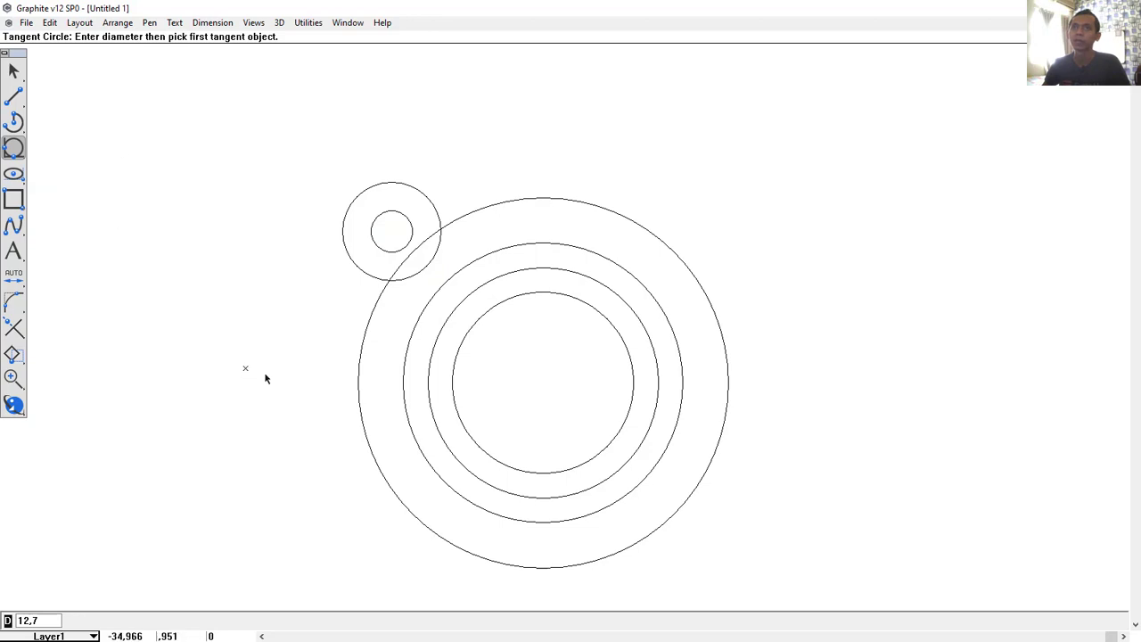
{"action": "left_click", "coordinate": [424, 192]}
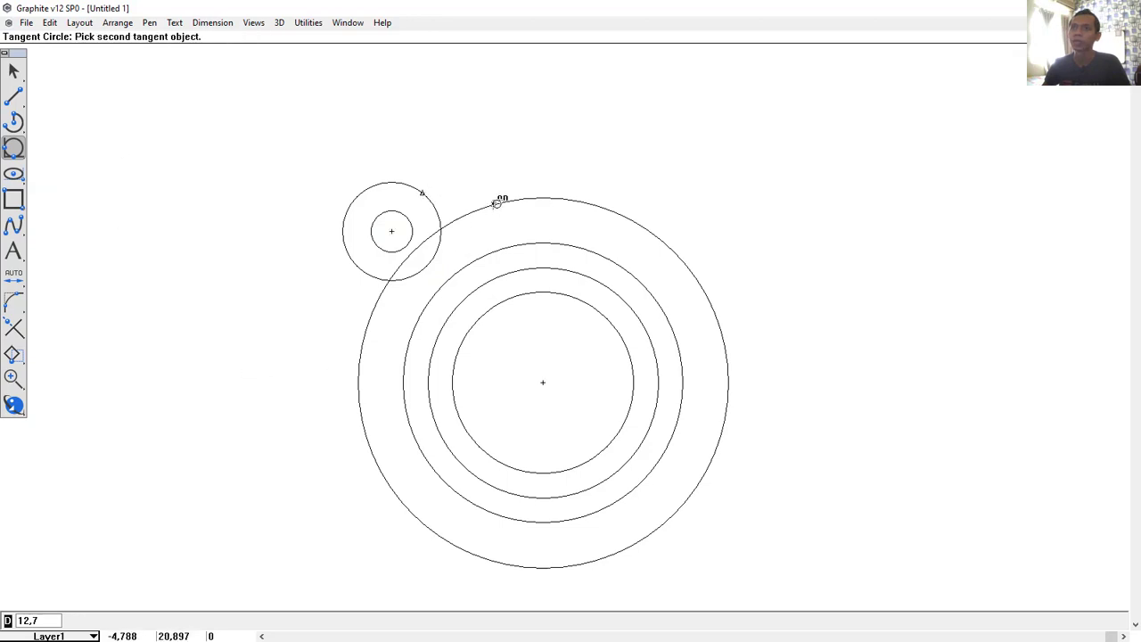
{"action": "left_click", "coordinate": [43, 619]}
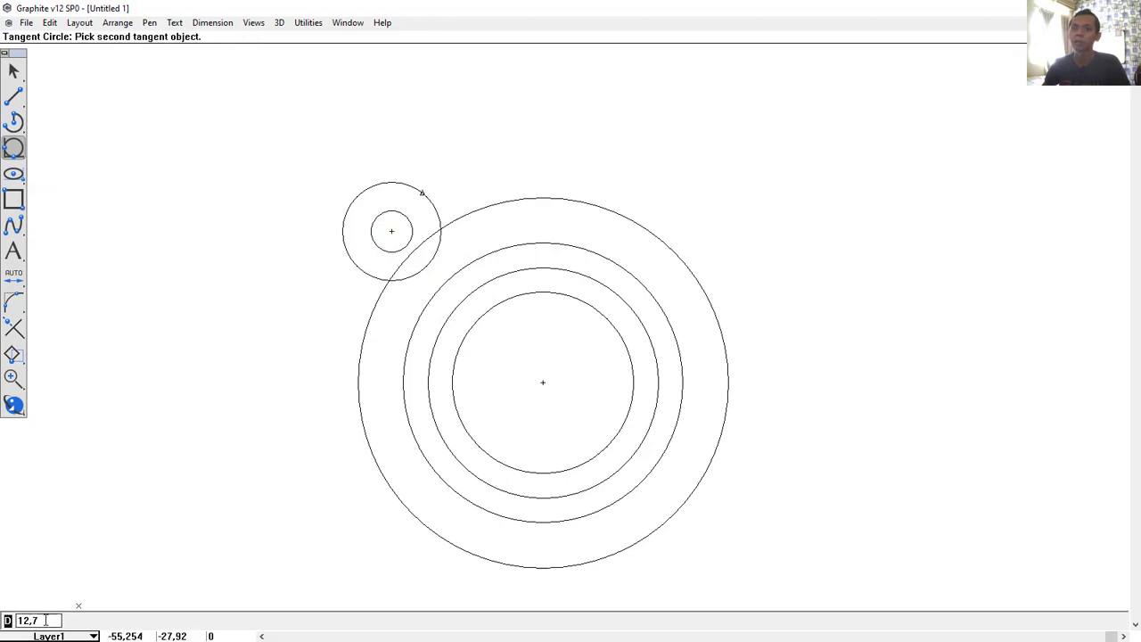
{"action": "double_click", "coordinate": [46, 620]}
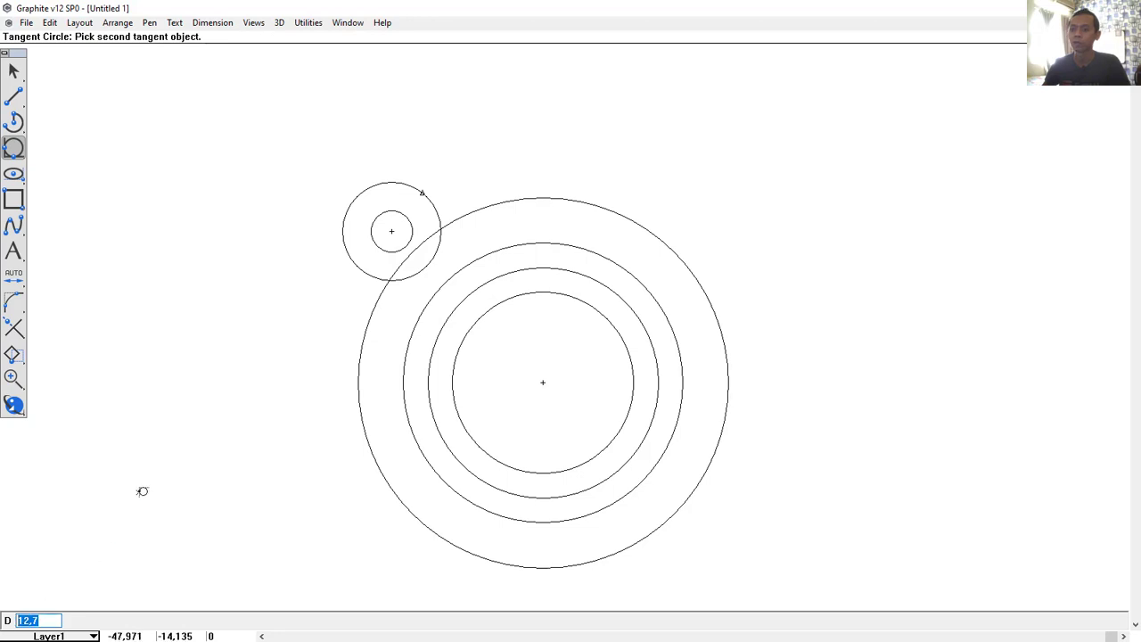
{"action": "type", "text": "14"}
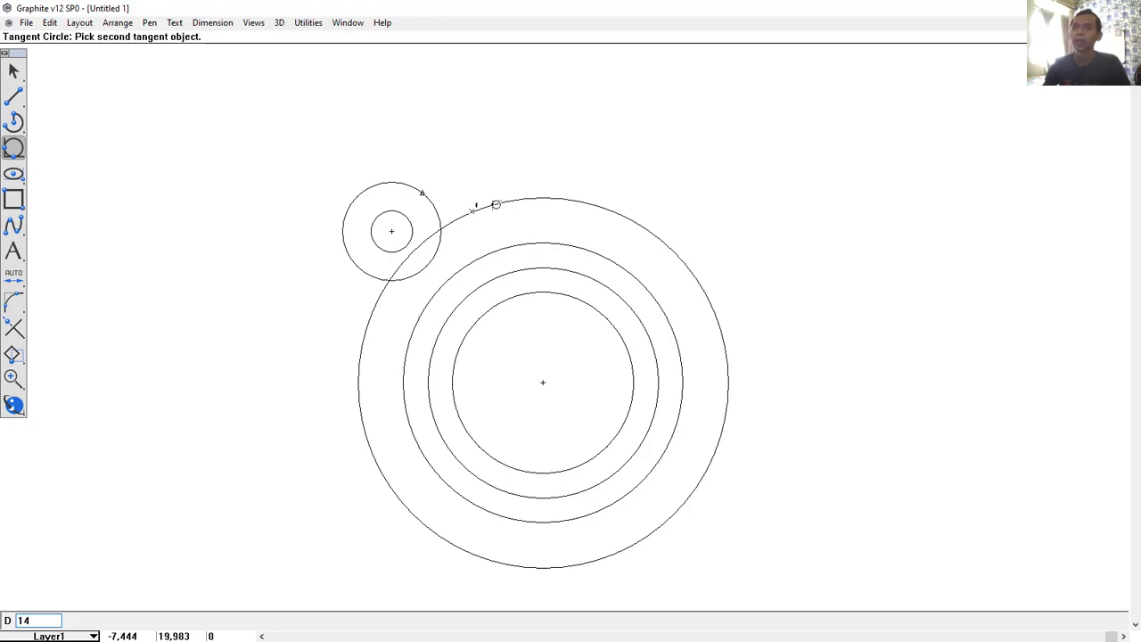
{"action": "left_click", "coordinate": [502, 203]}
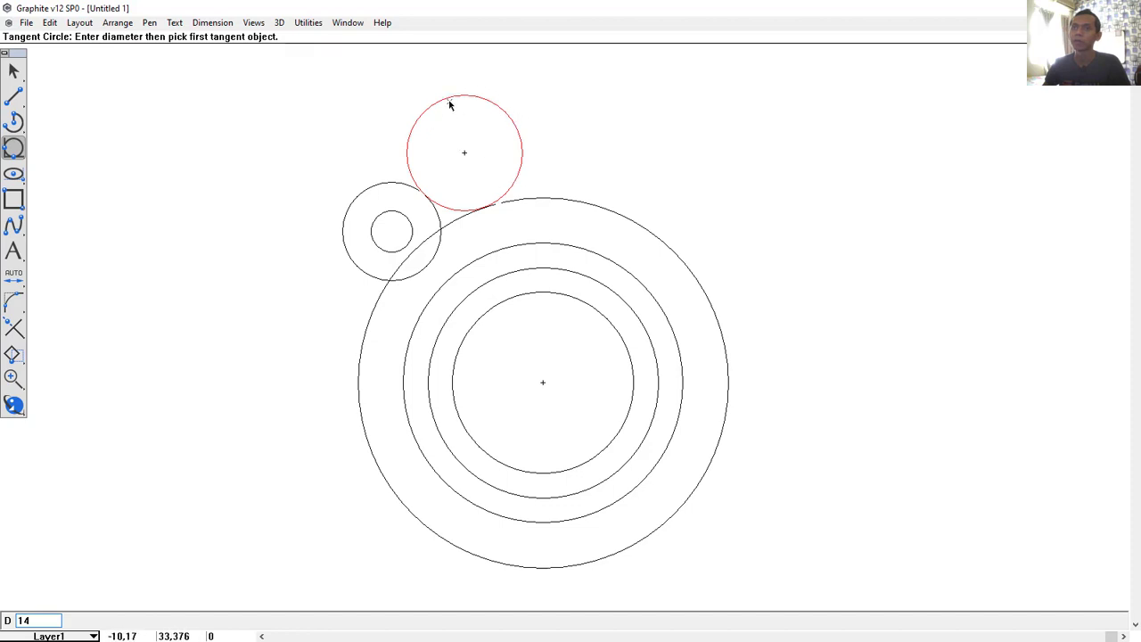
{"action": "left_click", "coordinate": [348, 258]}
{"action": "left_click", "coordinate": [369, 330]}
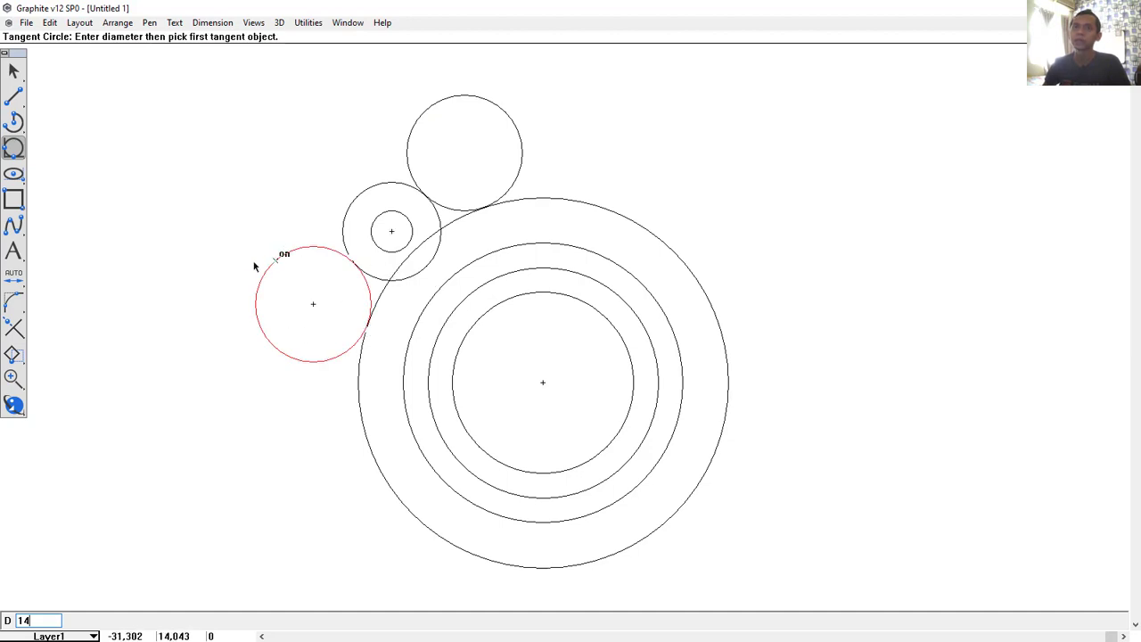
Step: Trim the outer portions of both 14 mm tangent circles, using the 12 mm lug circle and the 45 mm circle as boundaries
{"action": "left_click", "coordinate": [15, 328]}
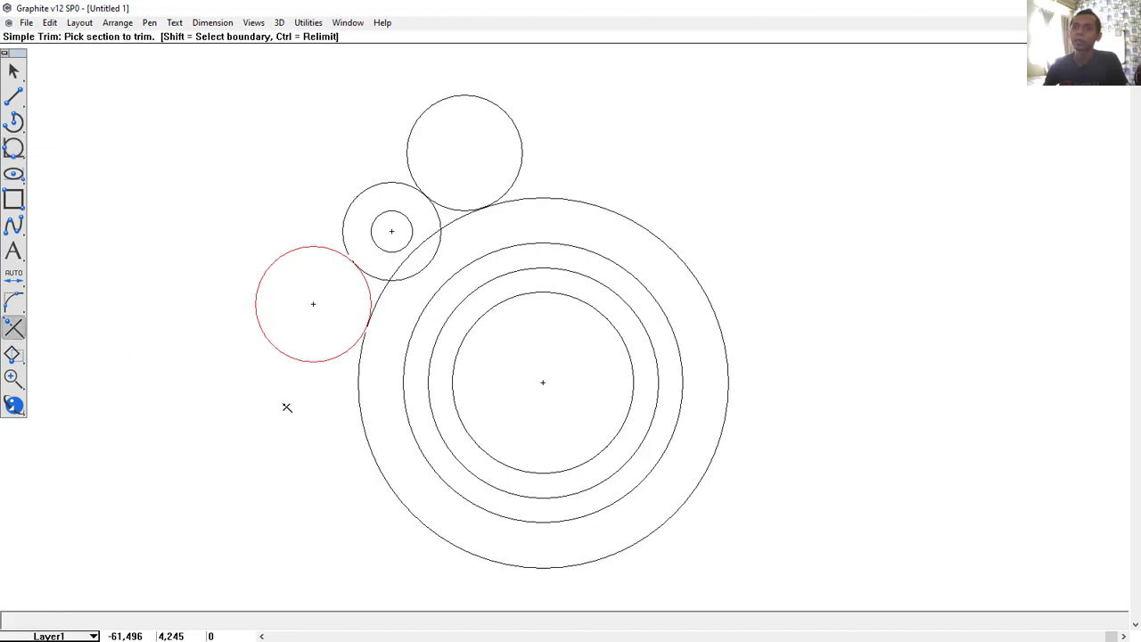
{"action": "key", "text": "shift"}
{"action": "left_click", "coordinate": [362, 289], "text": "shift"}
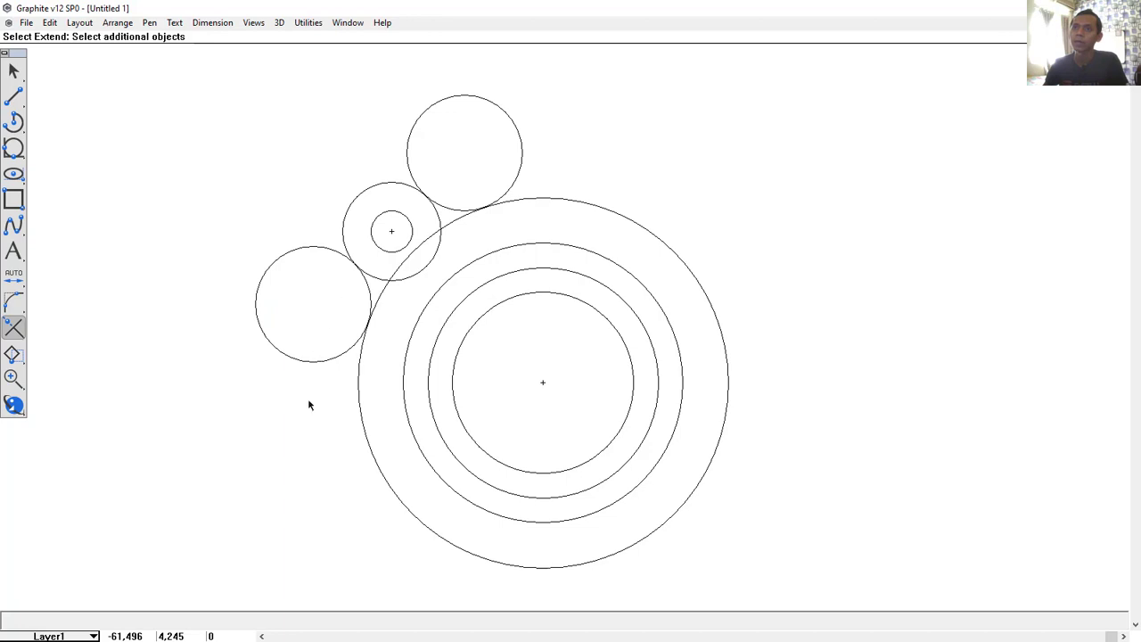
{"action": "left_click", "coordinate": [375, 284], "text": "shift"}
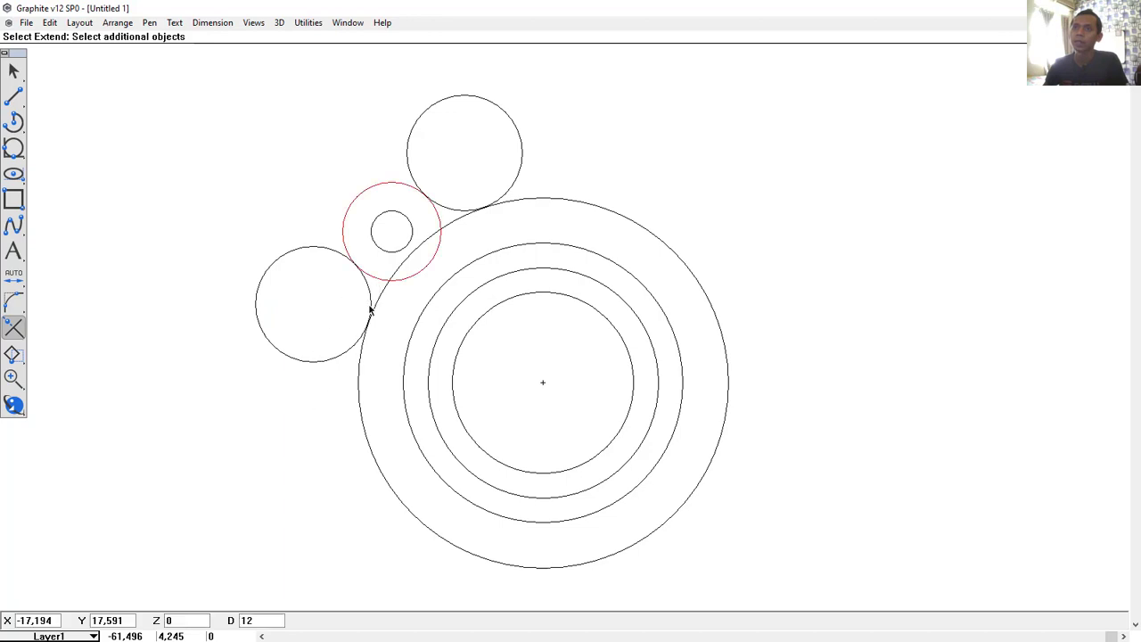
{"action": "left_click", "coordinate": [362, 357], "text": "shift"}
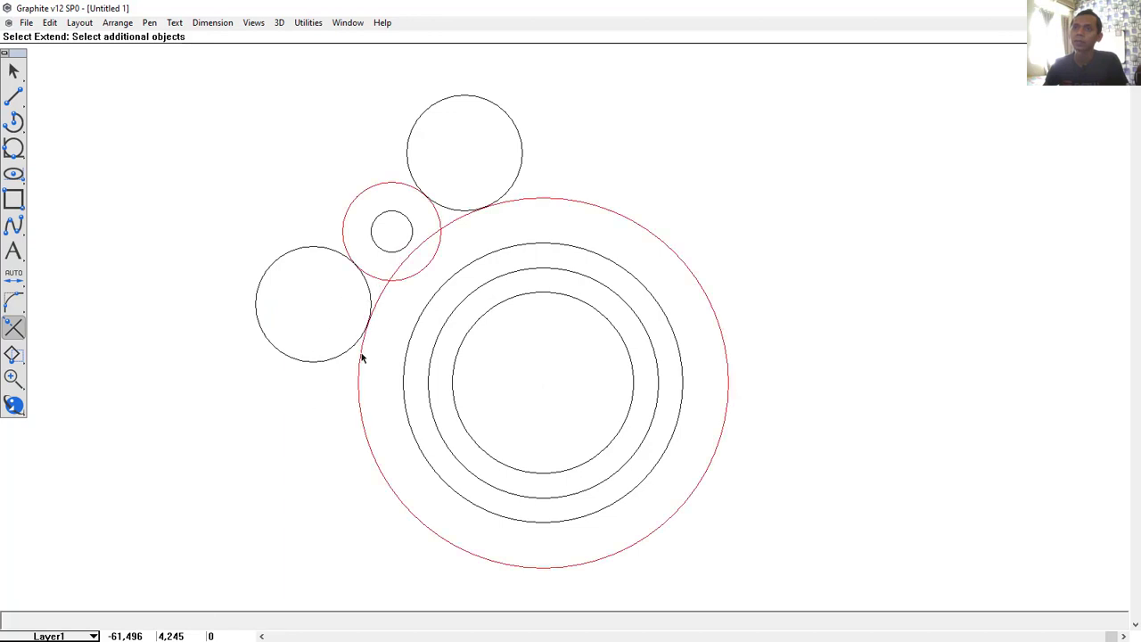
{"action": "left_click", "coordinate": [269, 272]}
{"action": "left_click", "coordinate": [498, 106]}
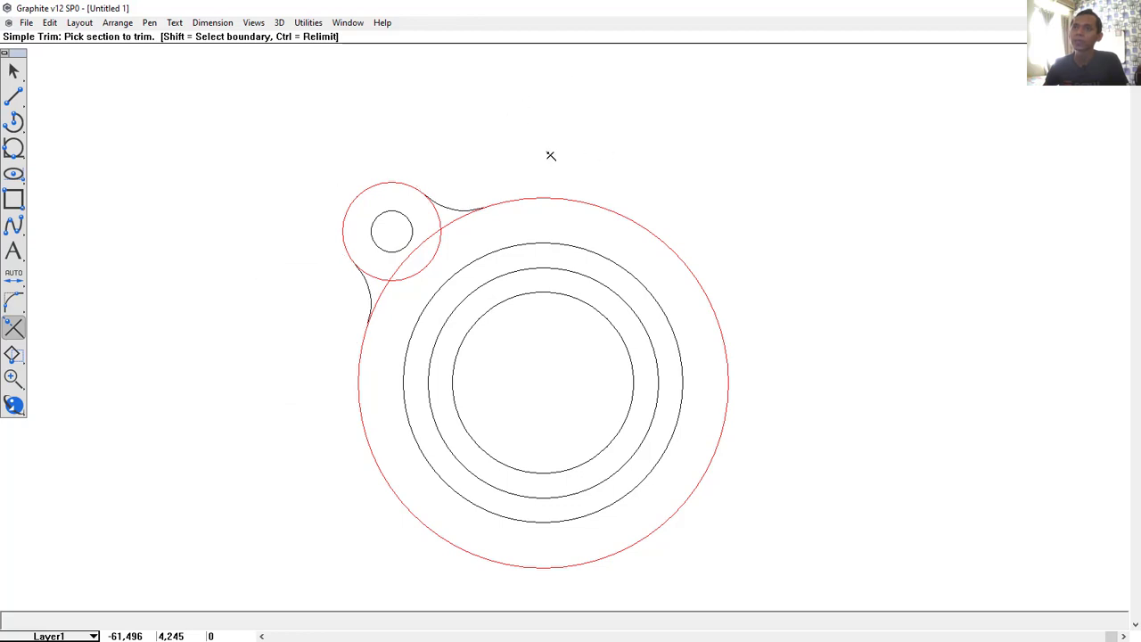
Step: Trim the inner parts of the 12 mm lug circle and the 45 mm circle between the two fillet arcs
{"action": "key", "text": "shift"}
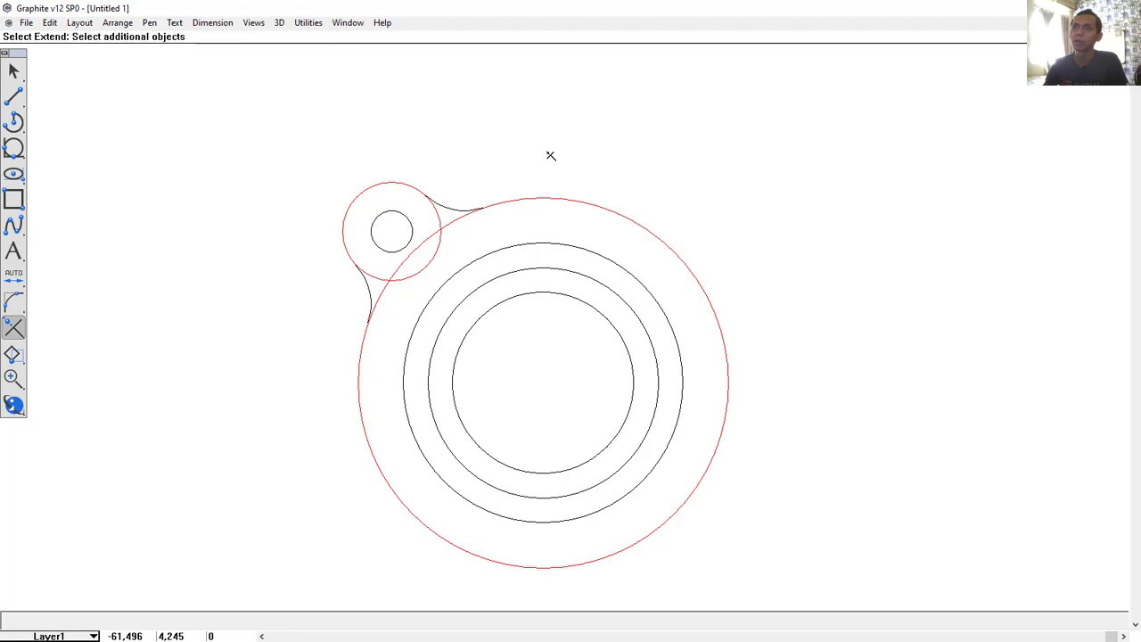
{"action": "left_click", "coordinate": [541, 202], "text": "shift"}
{"action": "left_click", "coordinate": [434, 259], "text": "shift"}
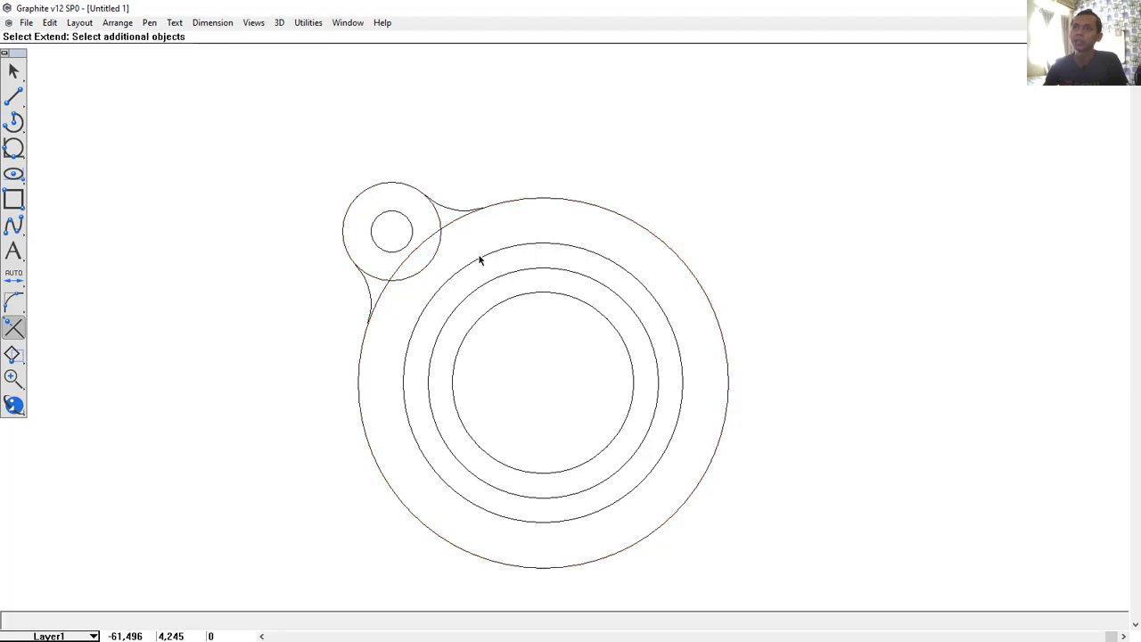
{"action": "left_click", "coordinate": [455, 211], "text": "shift"}
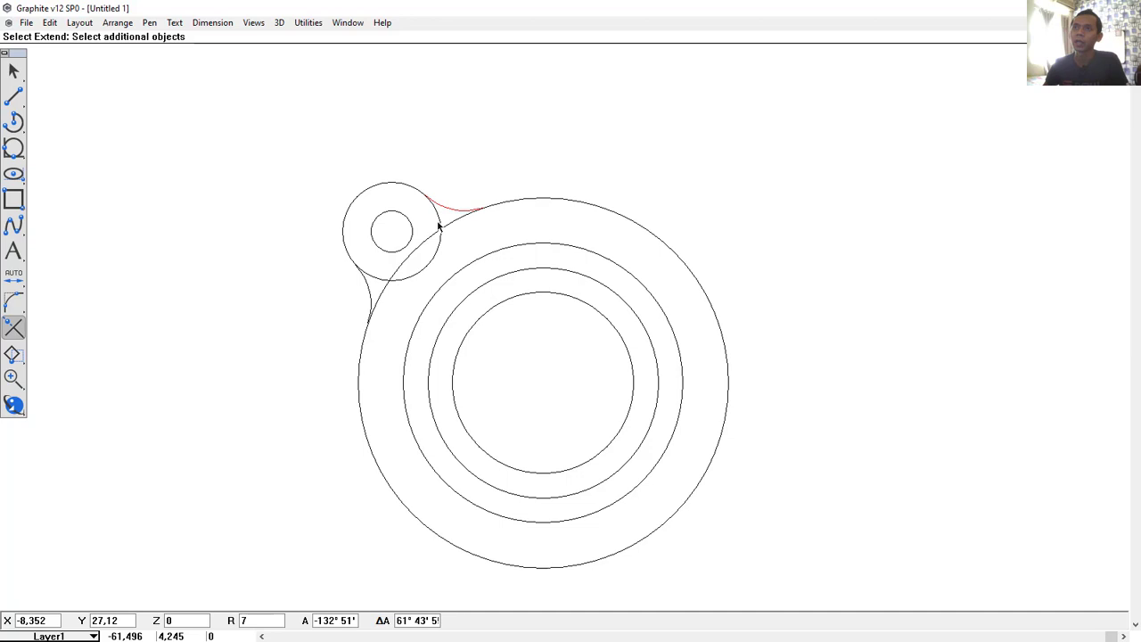
{"action": "left_click", "coordinate": [365, 291], "text": "shift"}
{"action": "key", "text": "Return"}
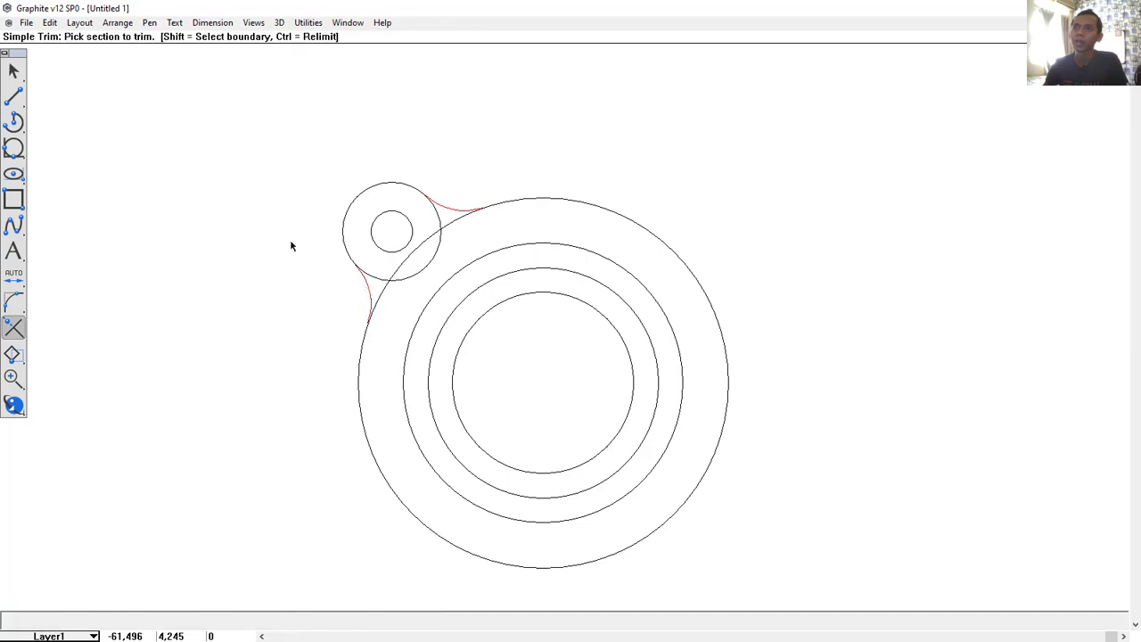
{"action": "left_click", "coordinate": [426, 272]}
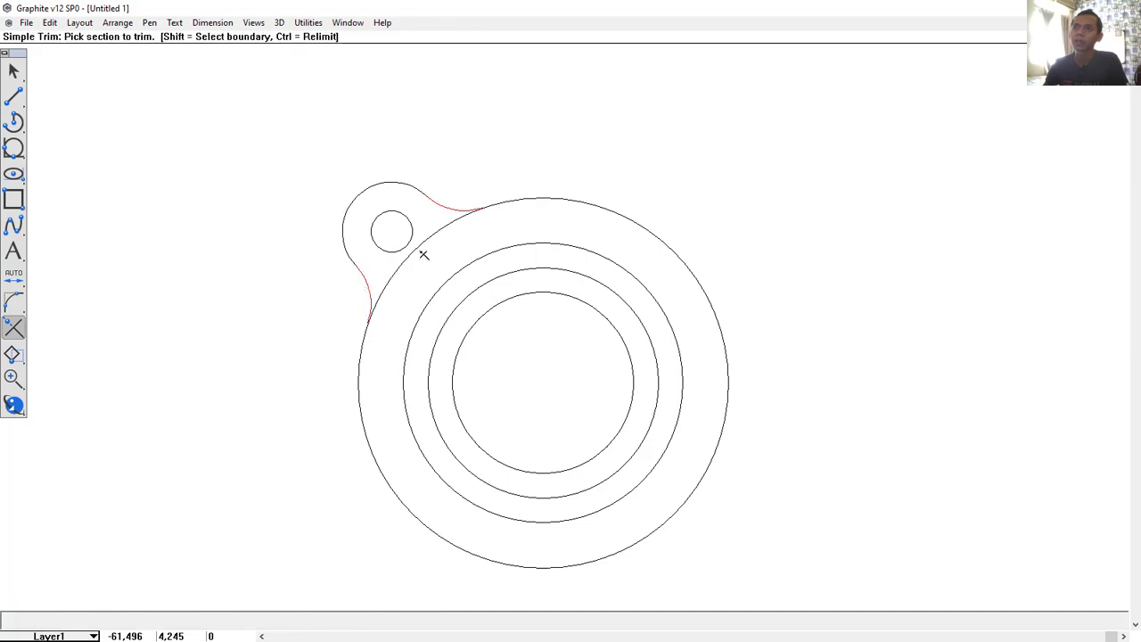
{"action": "left_click", "coordinate": [424, 258]}
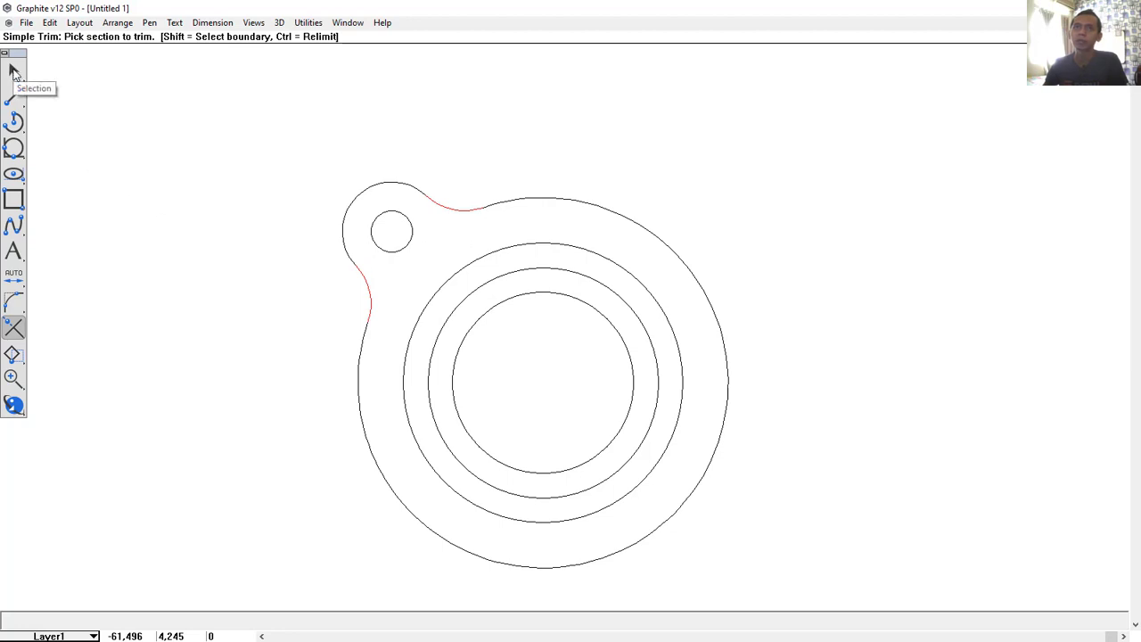
Step: Polar duplicate the lug outline and its hole as 4 rotated objects over a 360° total angle about the centre of the concentric circles
{"action": "left_click", "coordinate": [14, 72]}
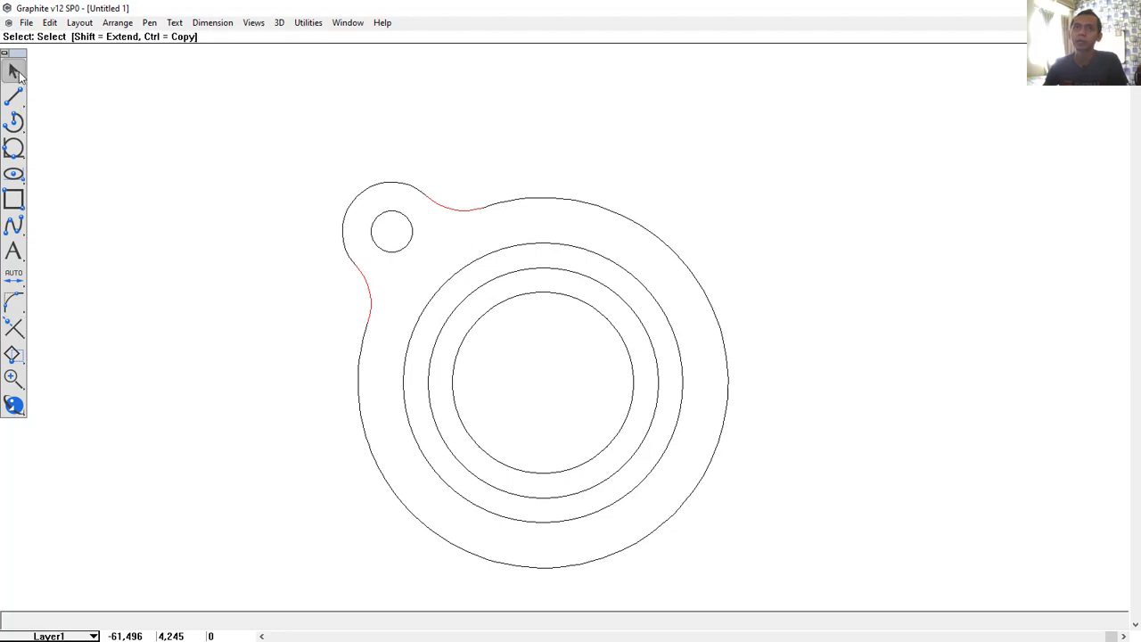
{"action": "left_click_drag", "start_coordinate": [520, 112], "coordinate": [294, 349]}
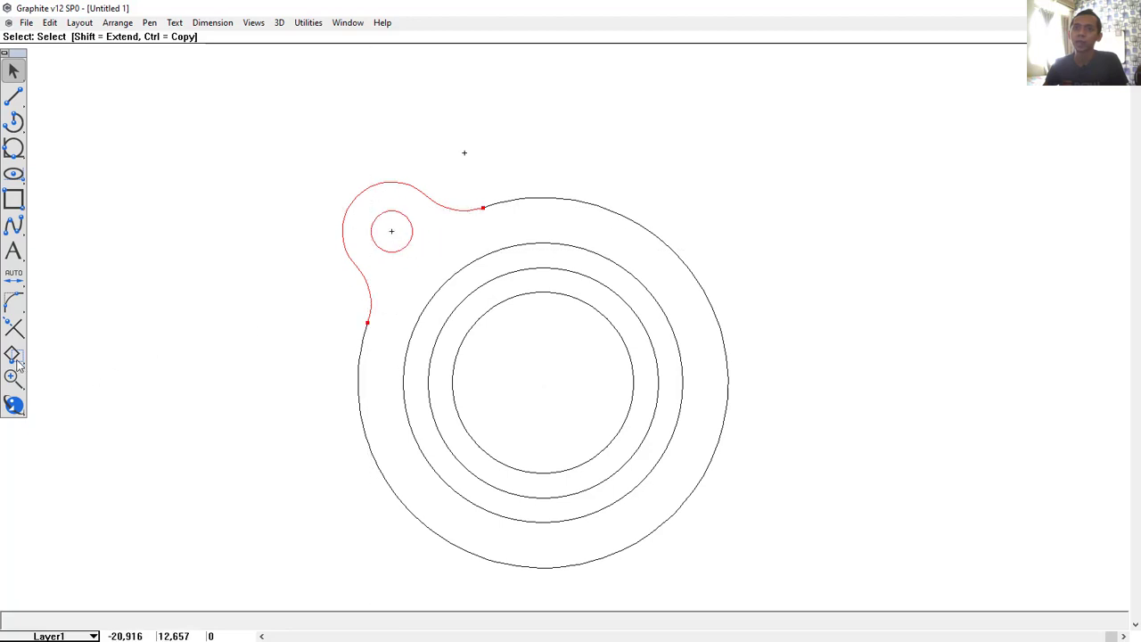
{"action": "left_click_drag", "start_coordinate": [15, 360], "coordinate": [216, 353]}
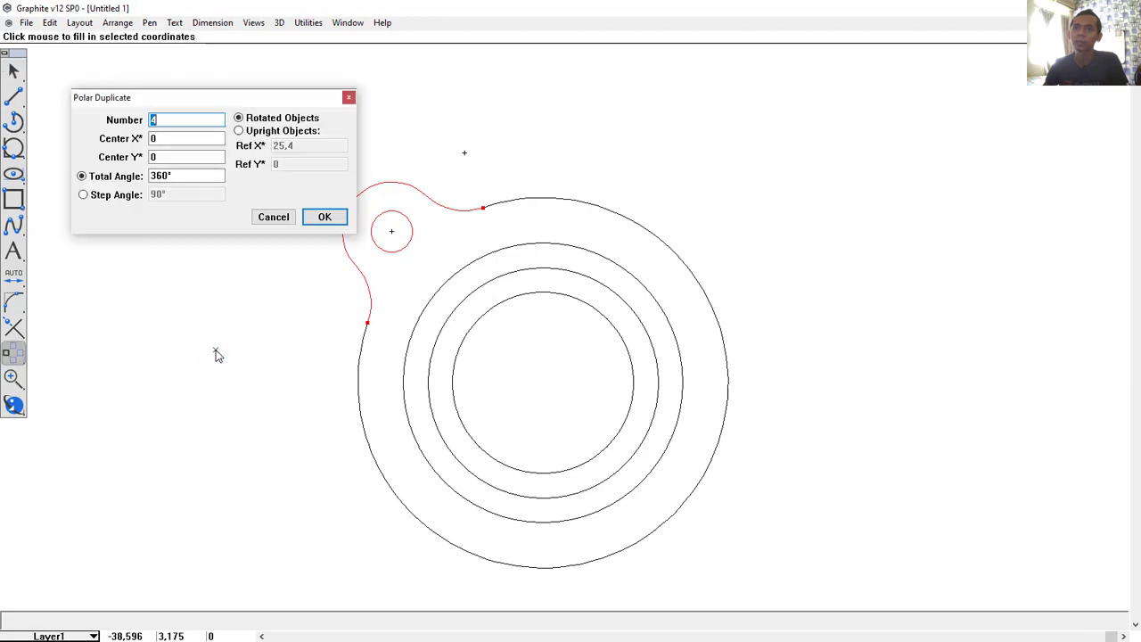
{"action": "left_click", "coordinate": [168, 138]}
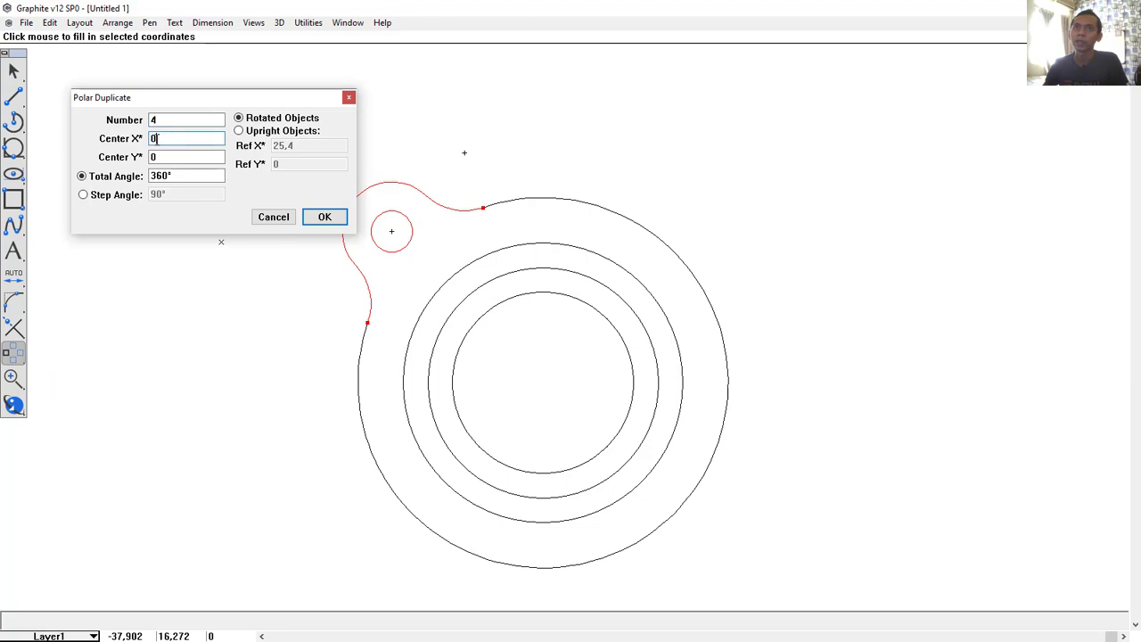
{"action": "left_click", "coordinate": [543, 385]}
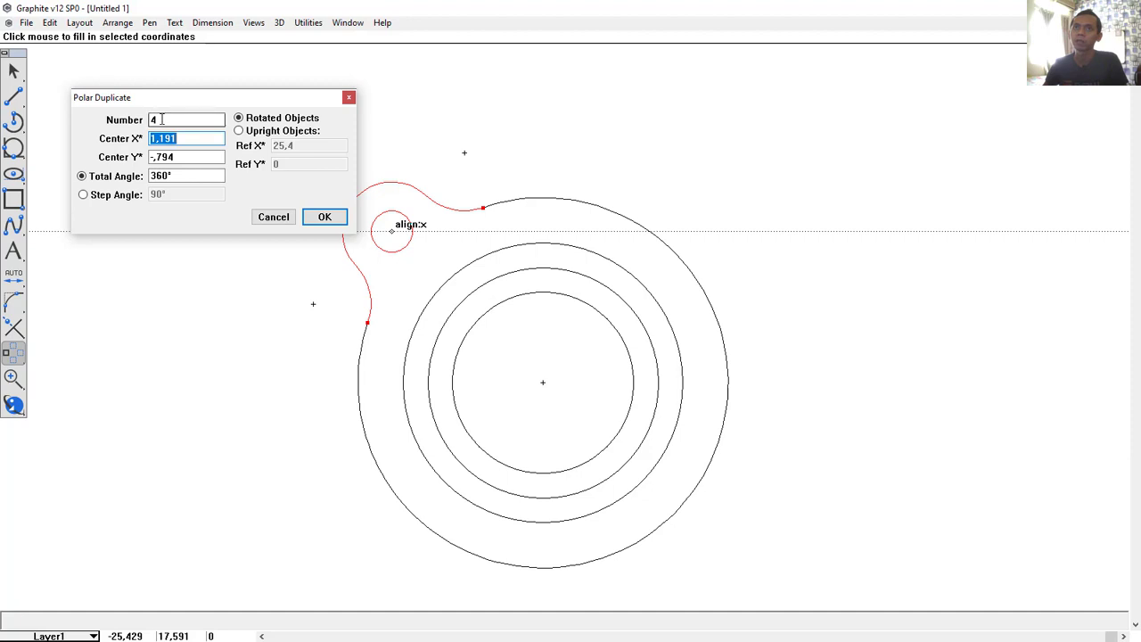
{"action": "left_click", "coordinate": [324, 216]}
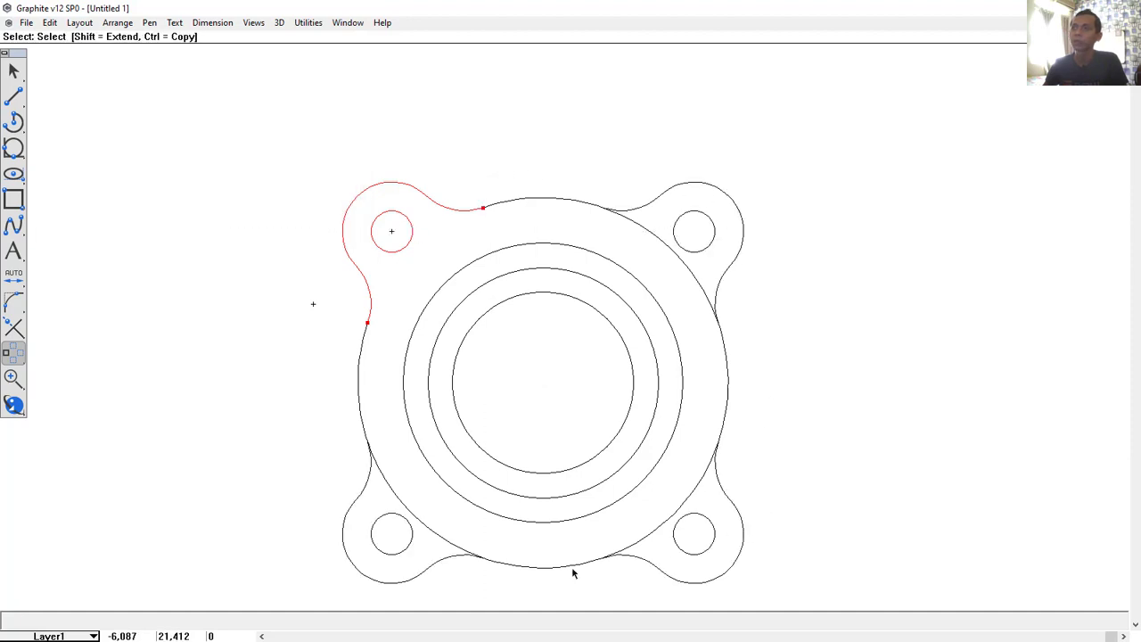
Step: Trim the 45 mm circle where it crosses the three duplicated lugs, using their fillet arcs as boundaries
{"action": "middle_click_drag", "start_coordinate": [562, 410], "coordinate": [572, 376]}
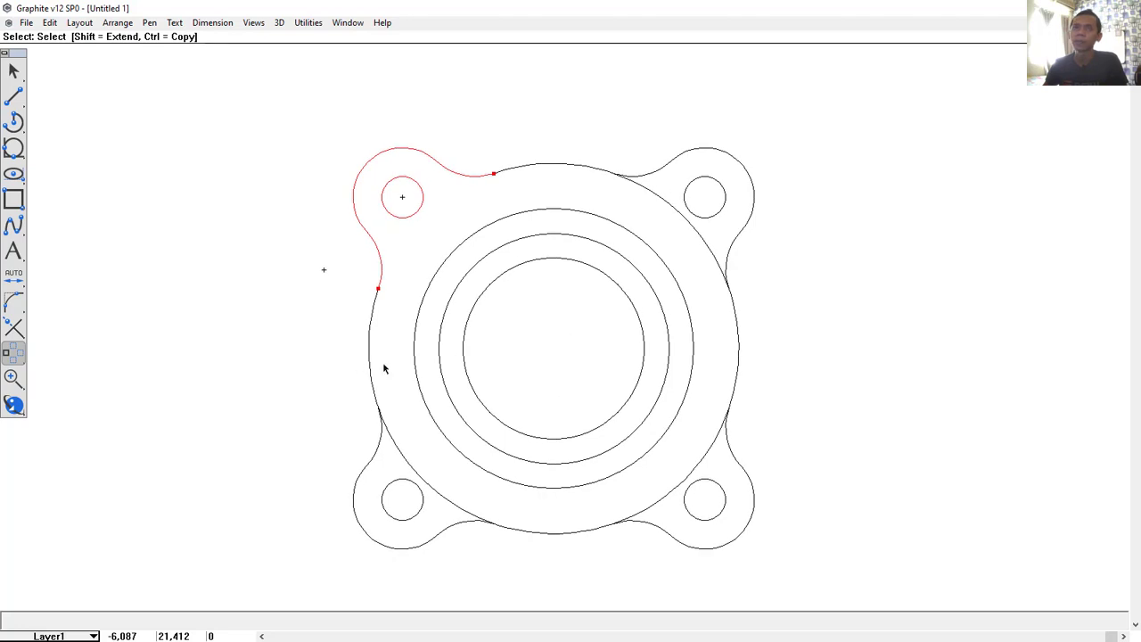
{"action": "left_click", "coordinate": [14, 328]}
{"action": "key", "text": "shift"}
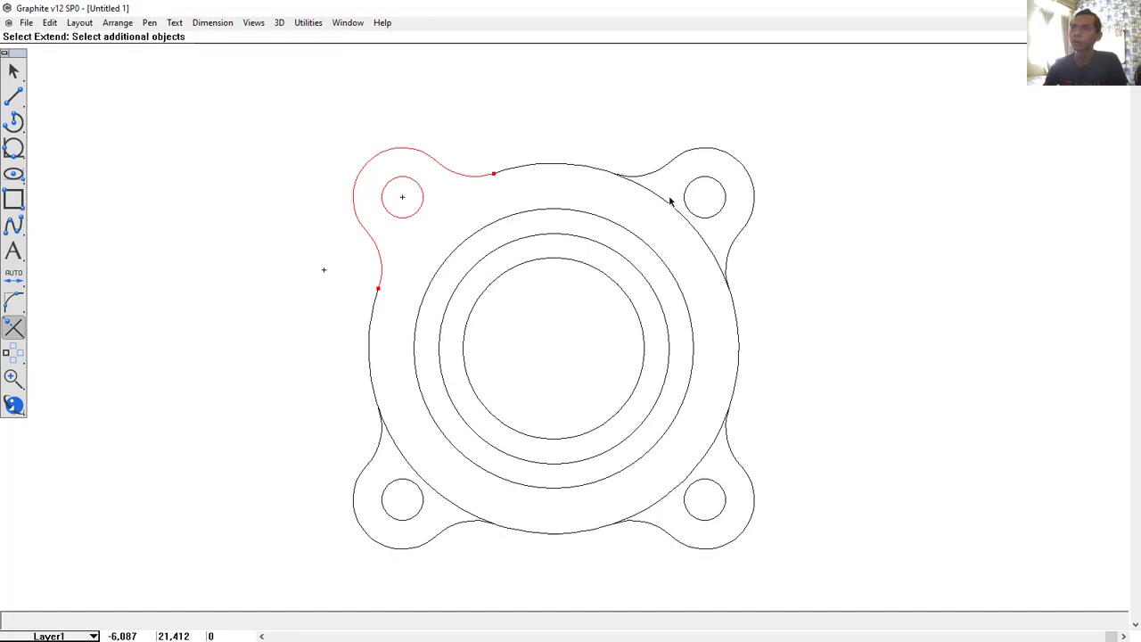
{"action": "left_click", "coordinate": [733, 244], "text": "shift"}
{"action": "left_click", "coordinate": [732, 455], "text": "shift"}
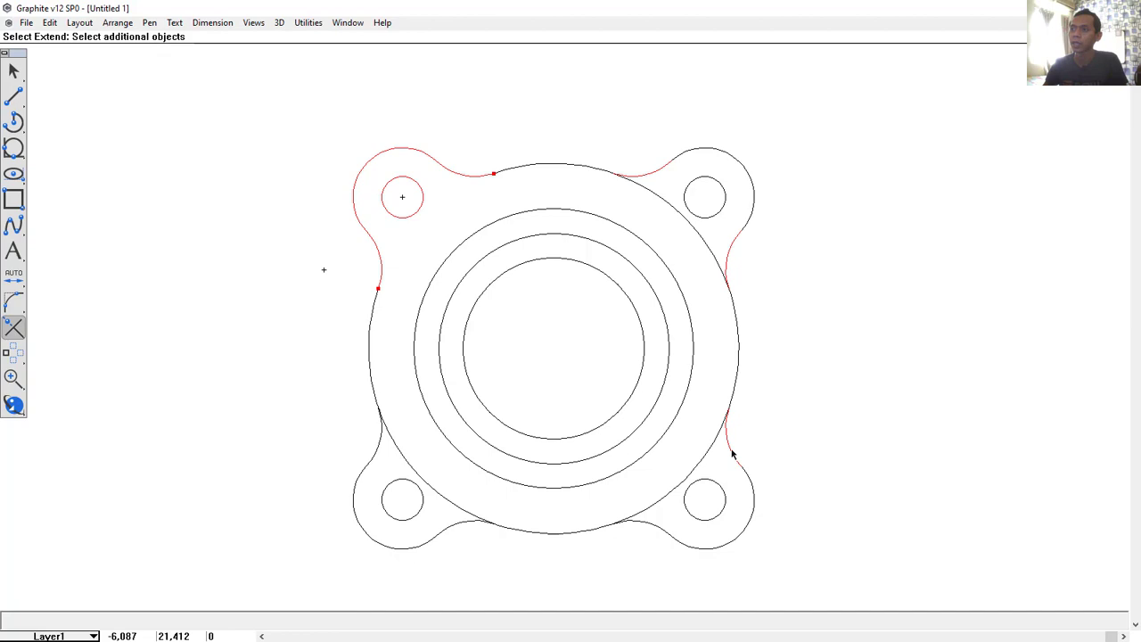
{"action": "left_click", "coordinate": [655, 526], "text": "shift"}
{"action": "left_click", "coordinate": [451, 529], "text": "shift"}
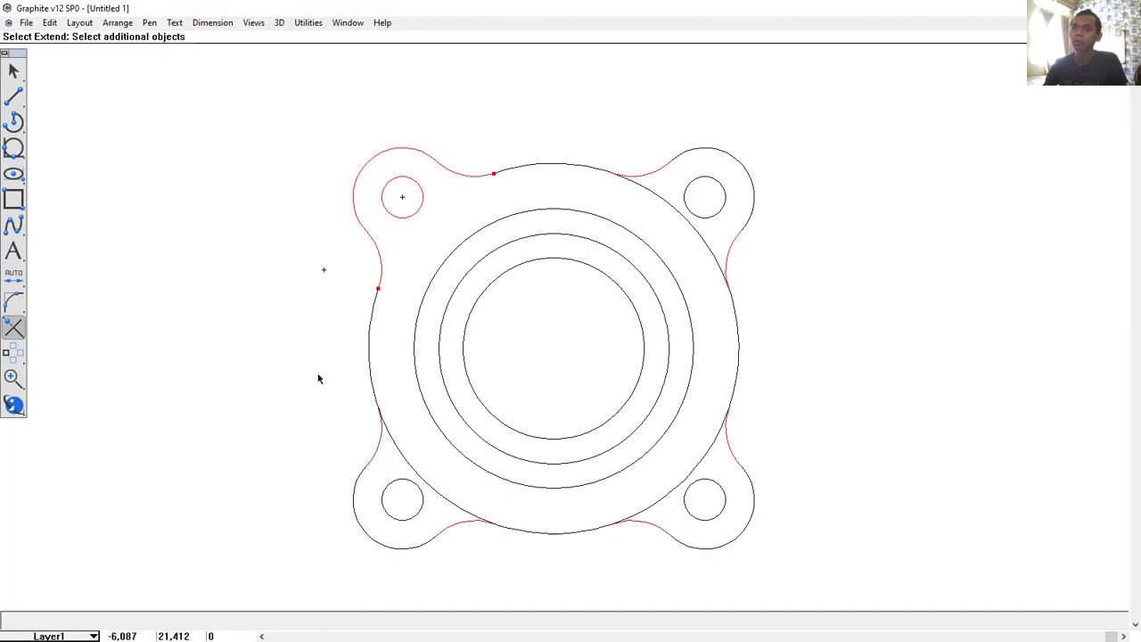
{"action": "left_click", "coordinate": [415, 470]}
{"action": "left_click", "coordinate": [704, 465]}
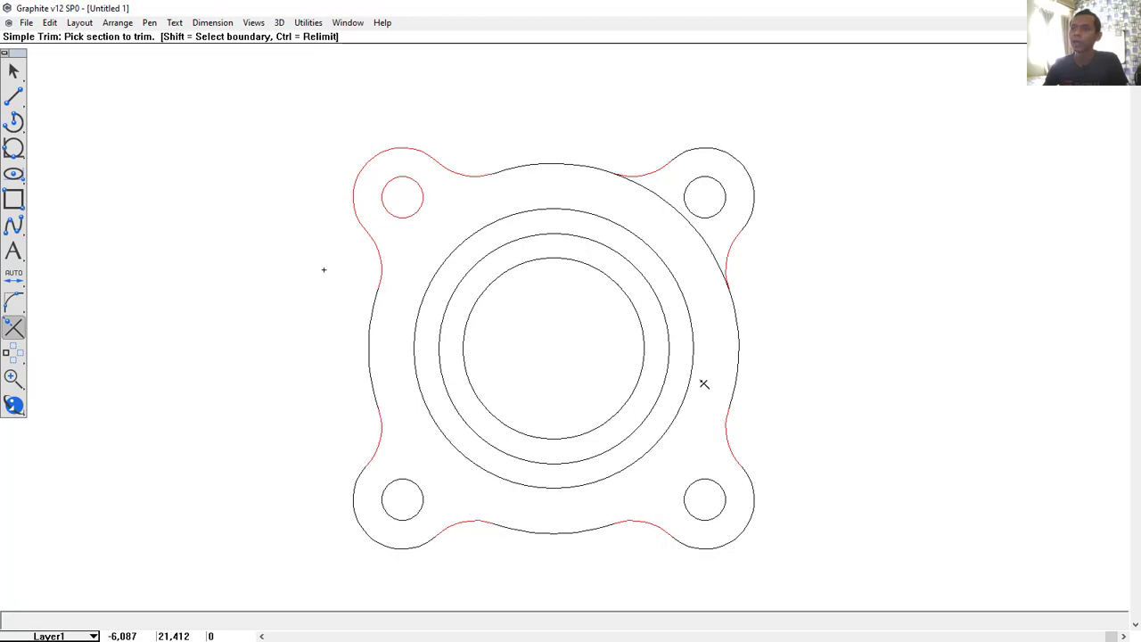
{"action": "left_click", "coordinate": [685, 216]}
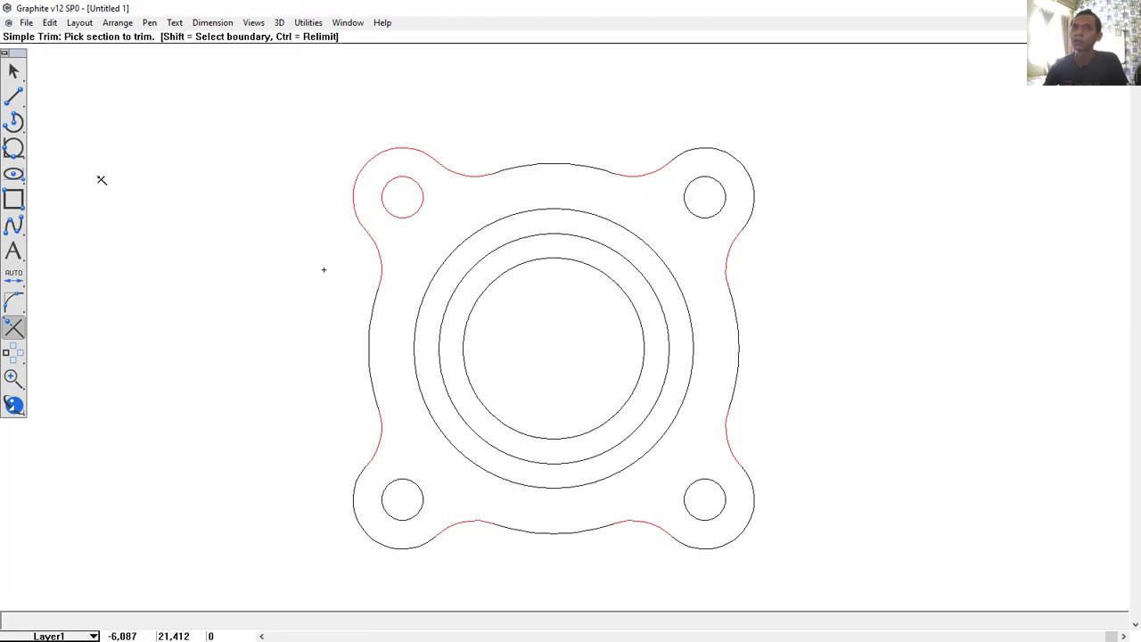
Step: Draw a vertical line about 52.5 mm long upward from the left quadrant of the upper-left lug
{"action": "left_click", "coordinate": [13, 71]}
{"action": "left_click", "coordinate": [522, 285]}
{"action": "scroll", "coordinate": [553, 293], "scroll_direction": "up", "scroll_amount": 1}
{"action": "scroll", "coordinate": [558, 312], "scroll_direction": "down", "scroll_amount": 2}
{"action": "mouse_move", "coordinate": [558, 312]}
{"action": "middle_mouse_down"}
{"action": "mouse_move", "coordinate": [585, 321]}
{"action": "mouse_move", "coordinate": [627, 378]}
{"action": "mouse_move", "coordinate": [614, 414]}
{"action": "middle_mouse_up"}
{"action": "scroll", "coordinate": [627, 377], "scroll_direction": "down", "scroll_amount": 1}
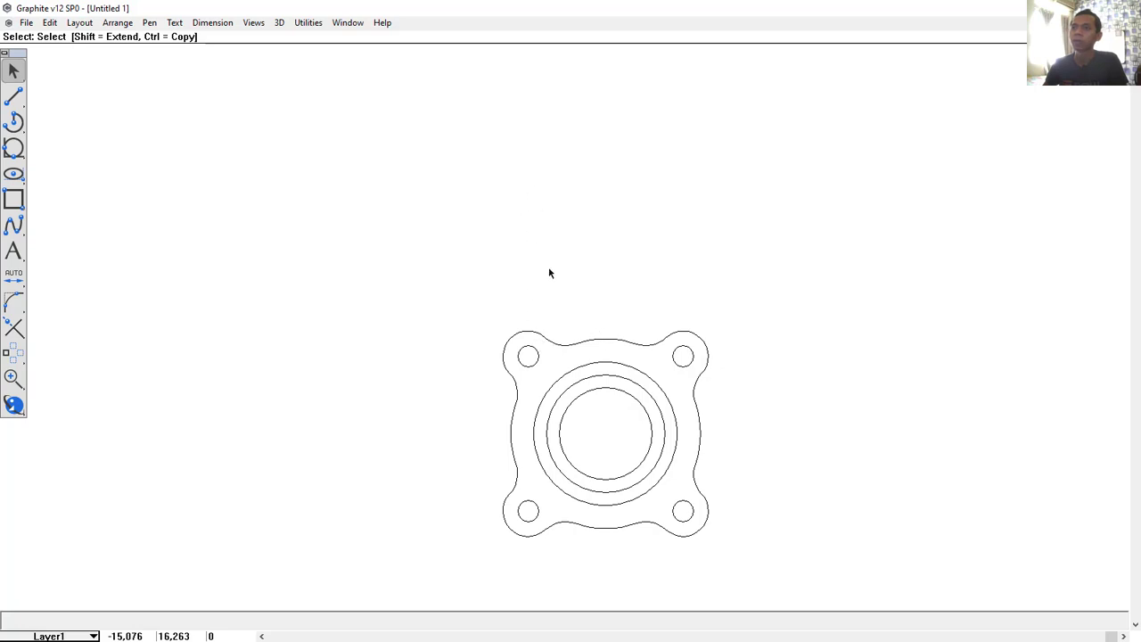
{"action": "left_click", "coordinate": [14, 98]}
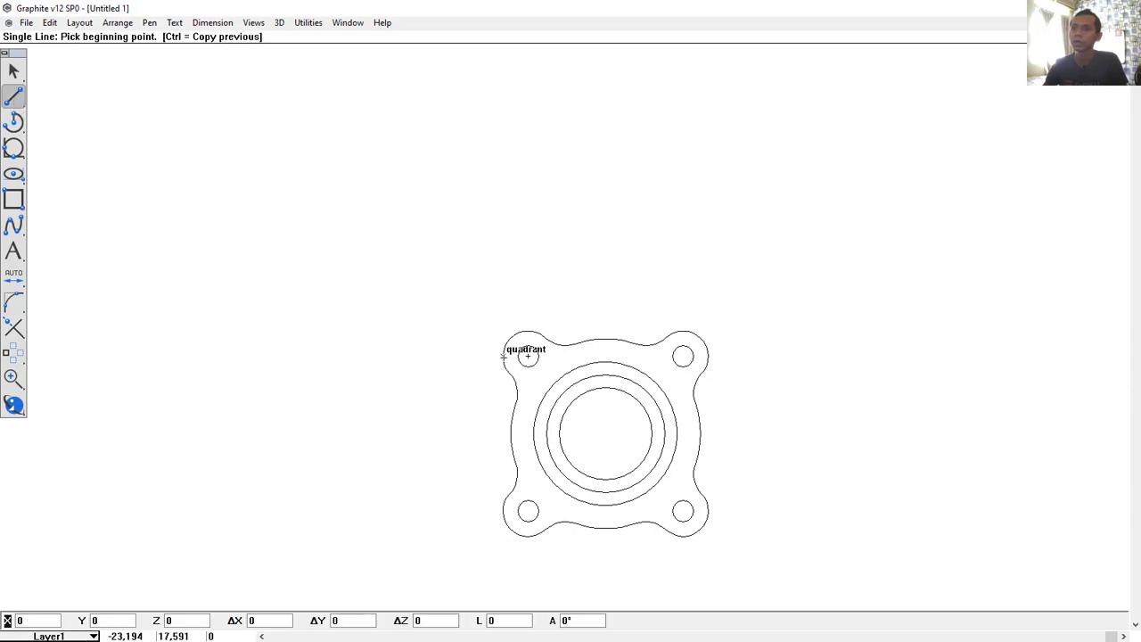
{"action": "left_click", "coordinate": [504, 355]}
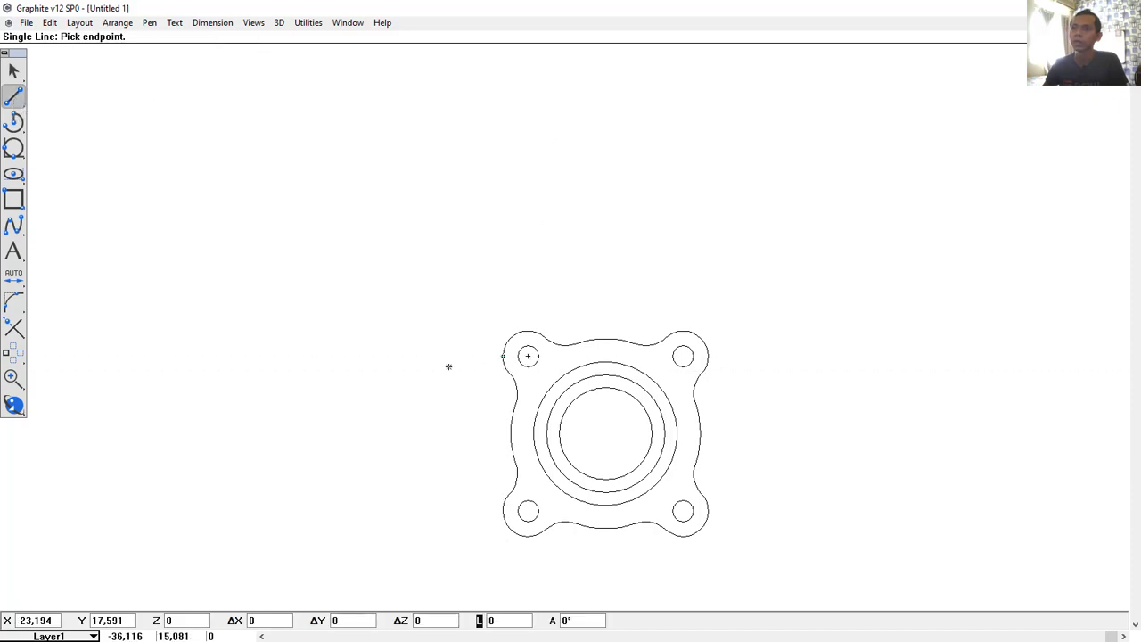
{"action": "left_click", "coordinate": [509, 135]}
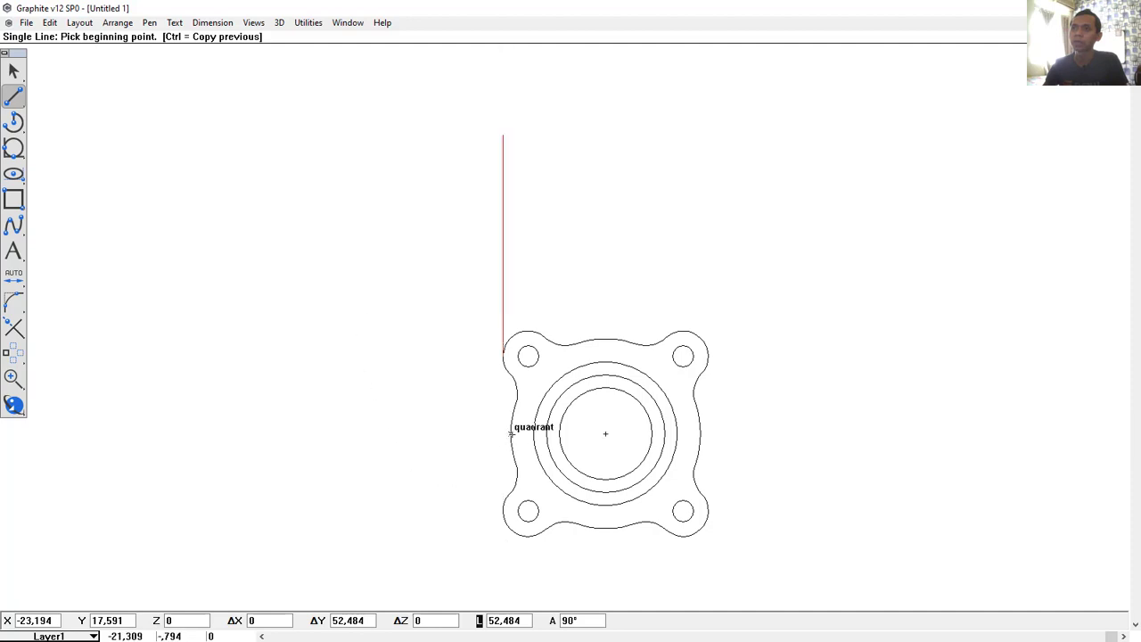
Step: Draw four vertical lines about 73 to 75 mm long upward from the left quadrants of the 45 mm outline and the three inner concentric circles
{"action": "left_click", "coordinate": [510, 434]}
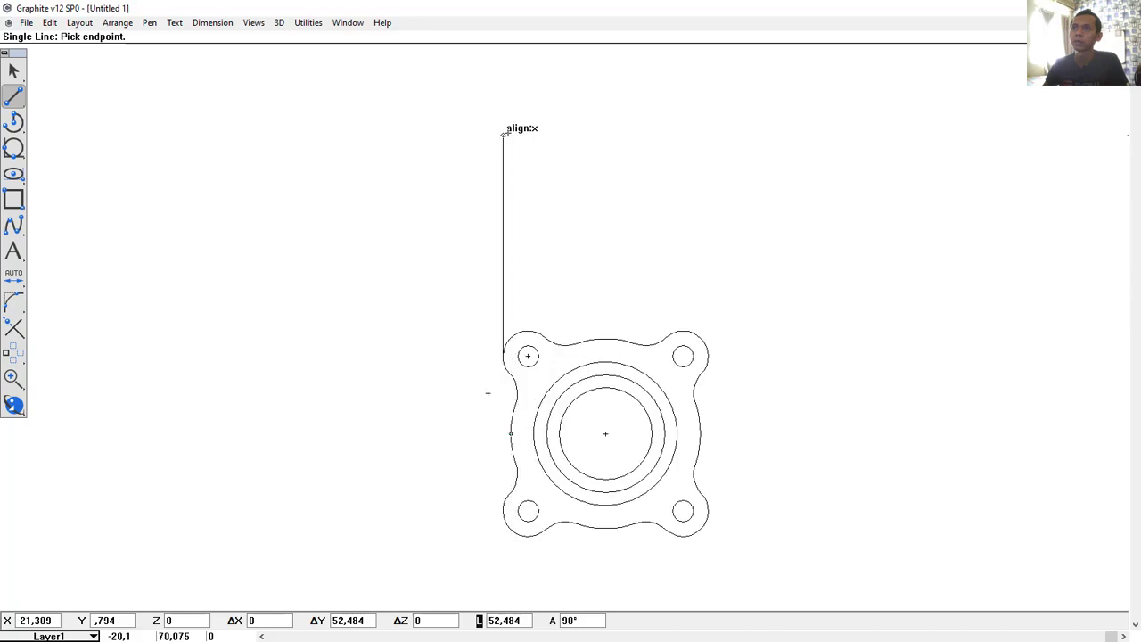
{"action": "left_click", "coordinate": [511, 125]}
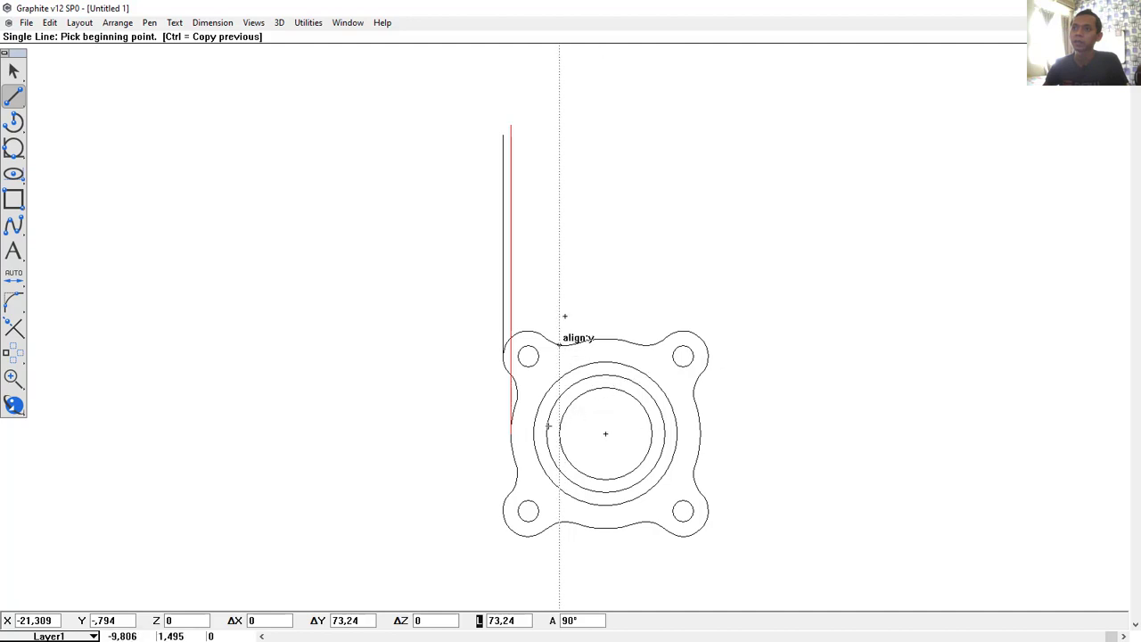
{"action": "left_click", "coordinate": [534, 431]}
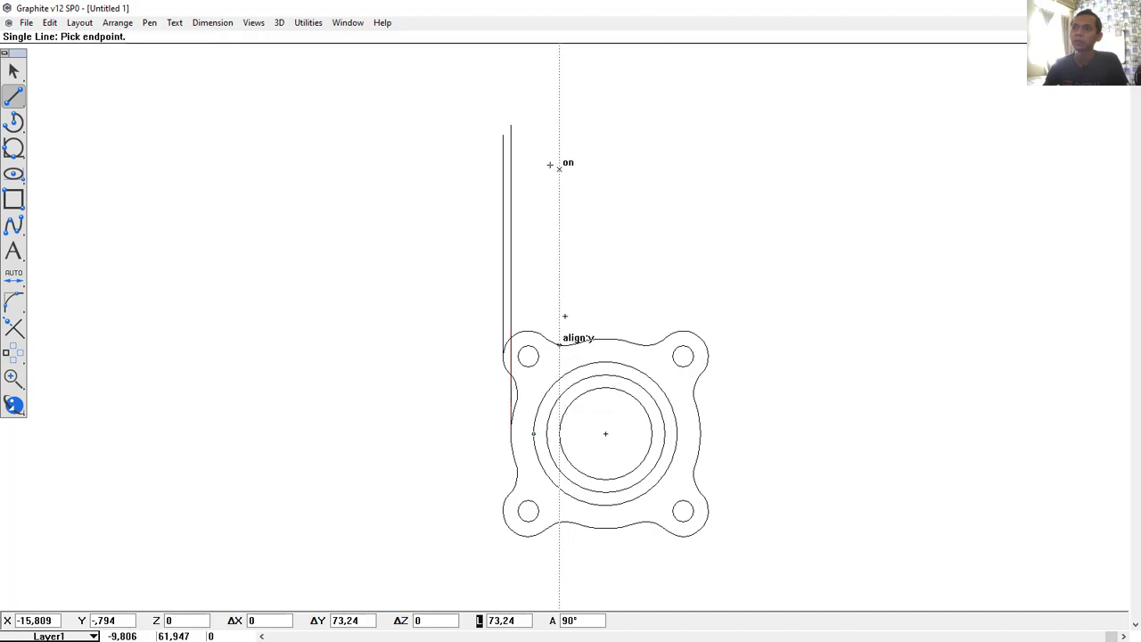
{"action": "left_click", "coordinate": [534, 119]}
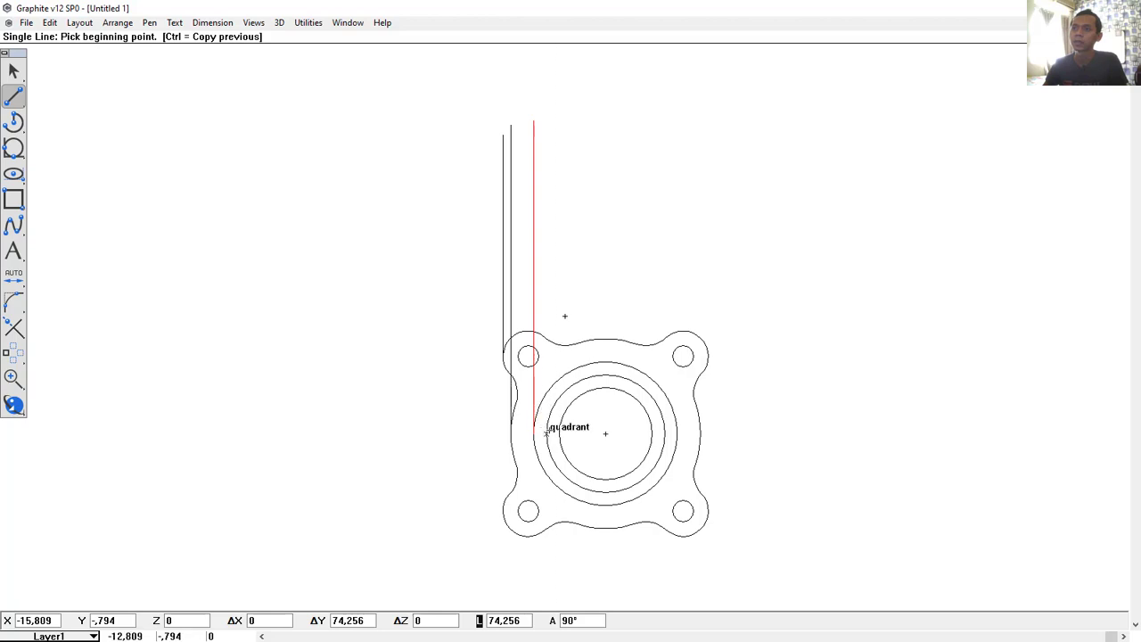
{"action": "left_click", "coordinate": [547, 432]}
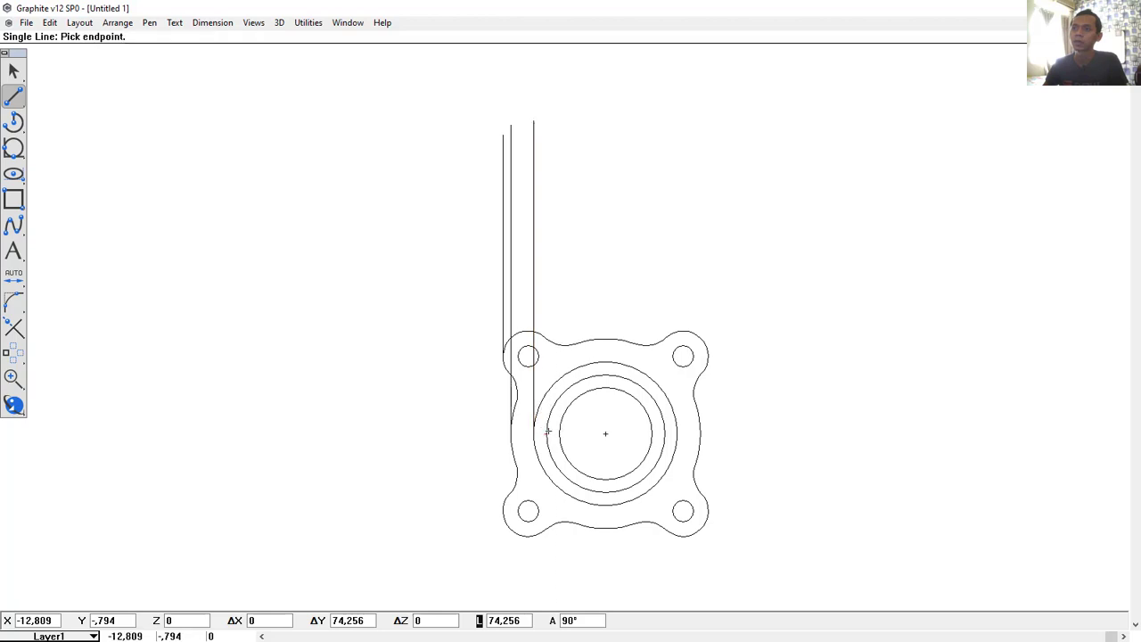
{"action": "left_click", "coordinate": [548, 117]}
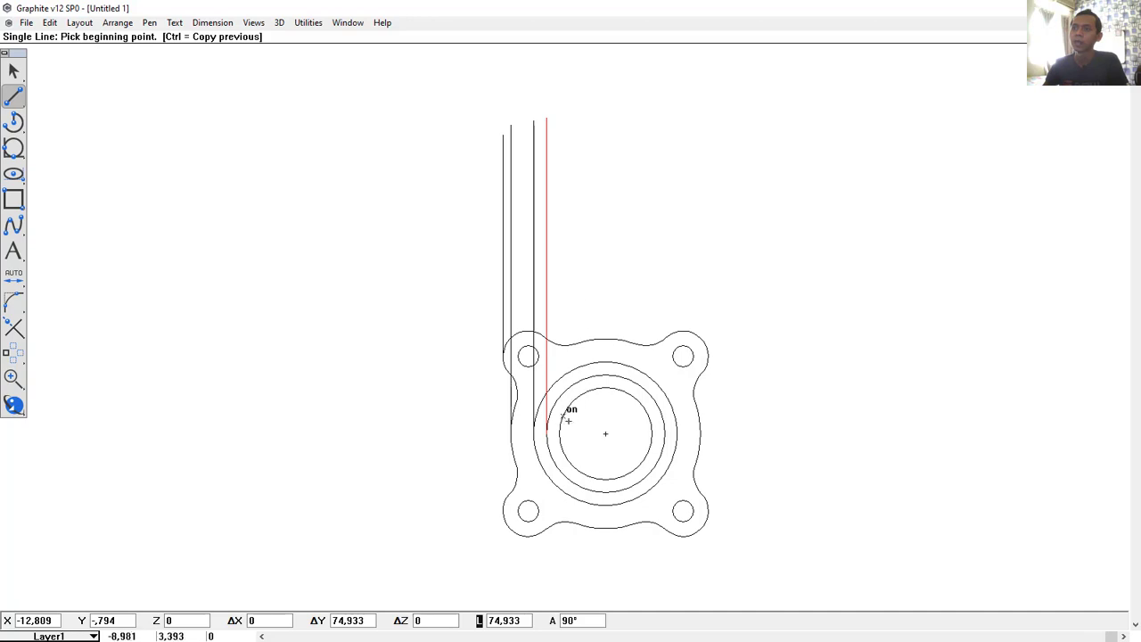
{"action": "left_click", "coordinate": [563, 429]}
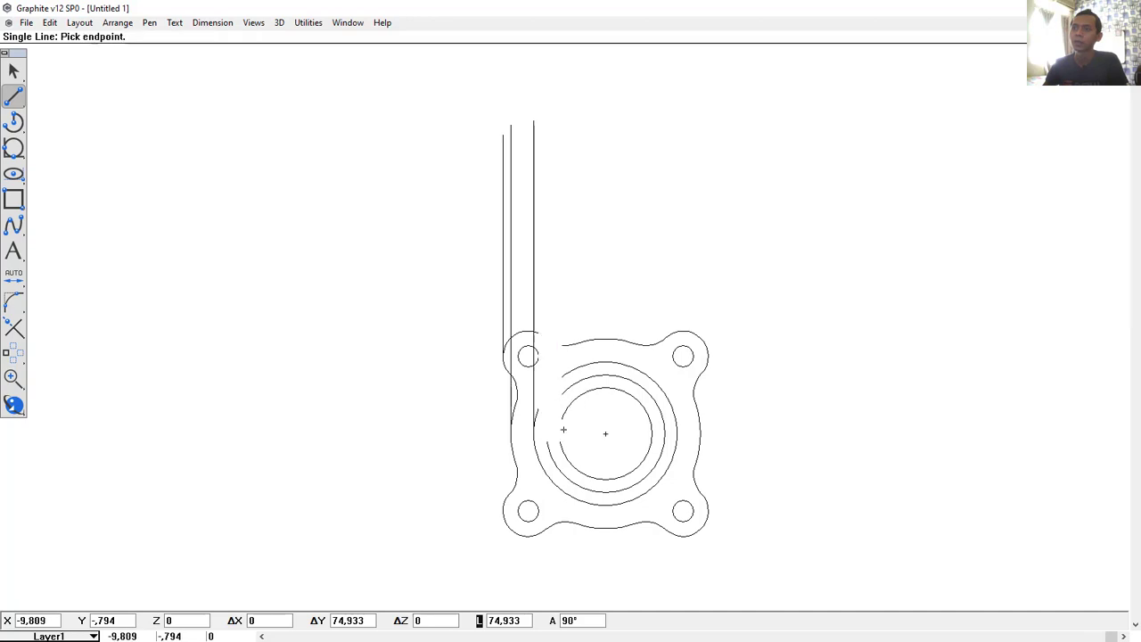
{"action": "left_click", "coordinate": [560, 122]}
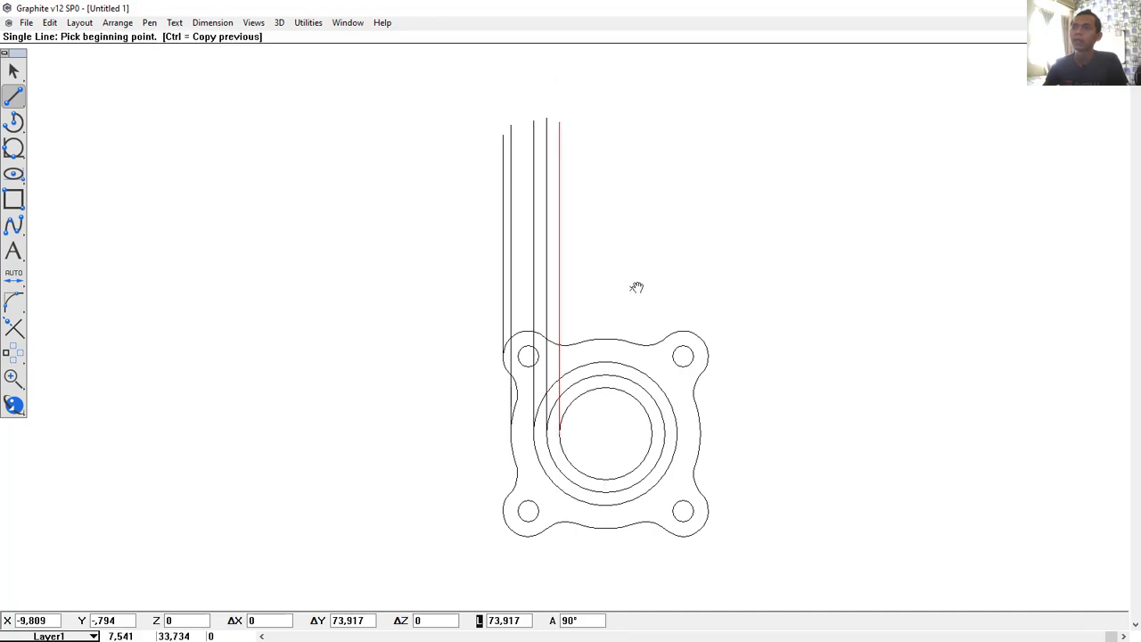
Step: Draw a horizontal line about 13.4 mm long above the flange, from the leftmost vertical line perpendicular to the rightmost one
{"action": "middle_click_drag", "start_coordinate": [632, 288], "coordinate": [668, 288]}
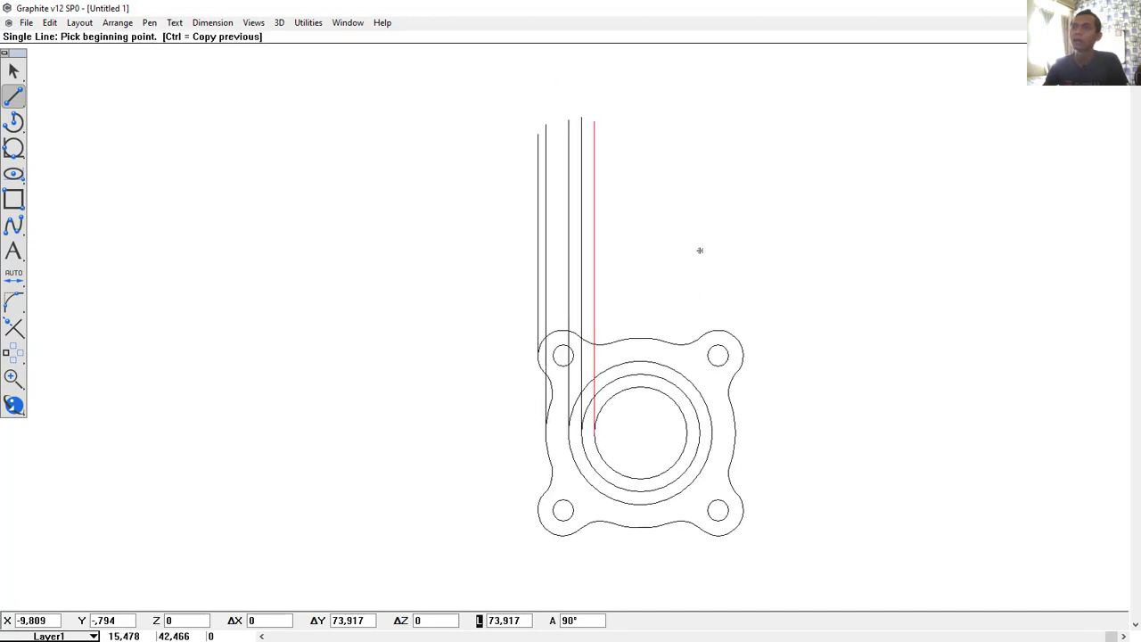
{"action": "left_click", "coordinate": [538, 278]}
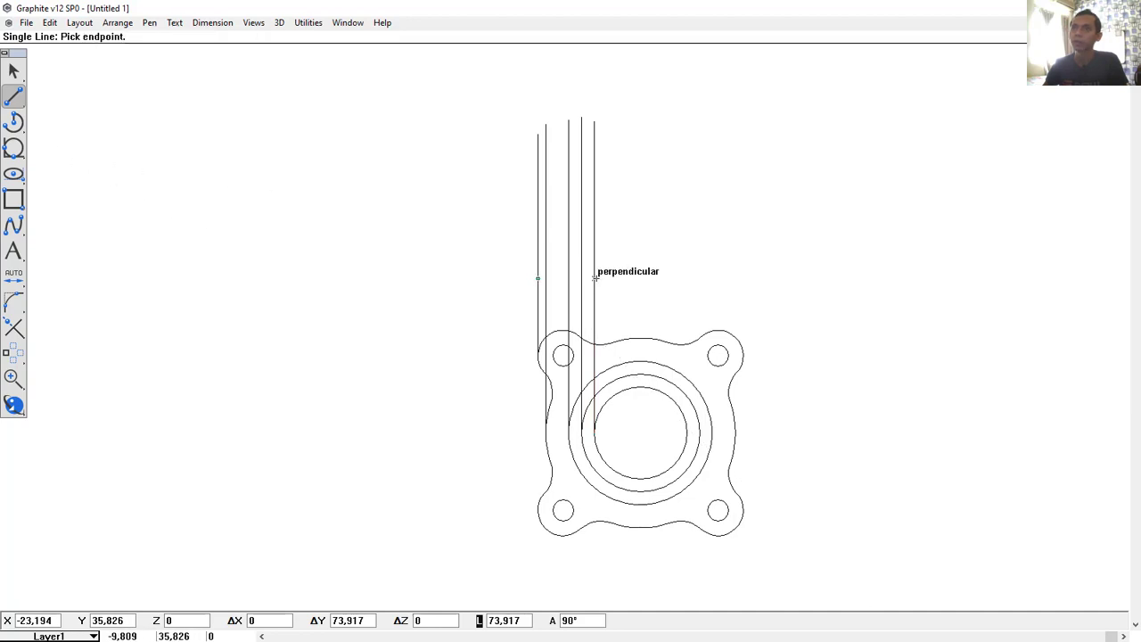
{"action": "left_click", "coordinate": [595, 278]}
Step: Offset the horizontal line upward with an offset distance of 3 mm
{"action": "scroll", "coordinate": [570, 247], "scroll_direction": "up", "scroll_amount": 1}
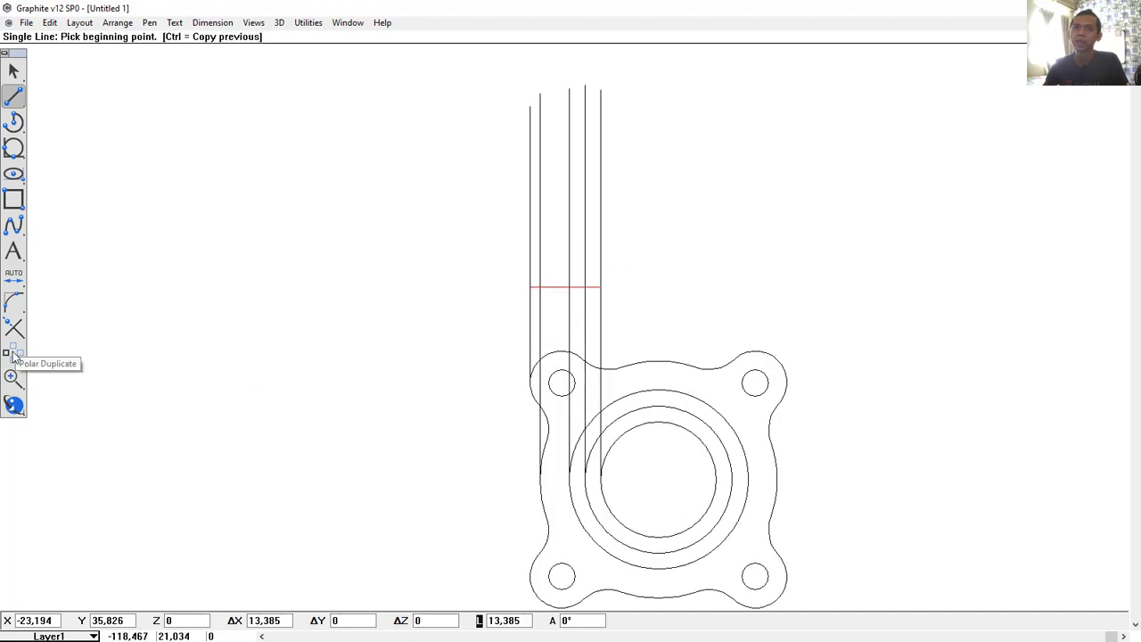
{"action": "left_click_drag", "start_coordinate": [14, 356], "coordinate": [276, 355]}
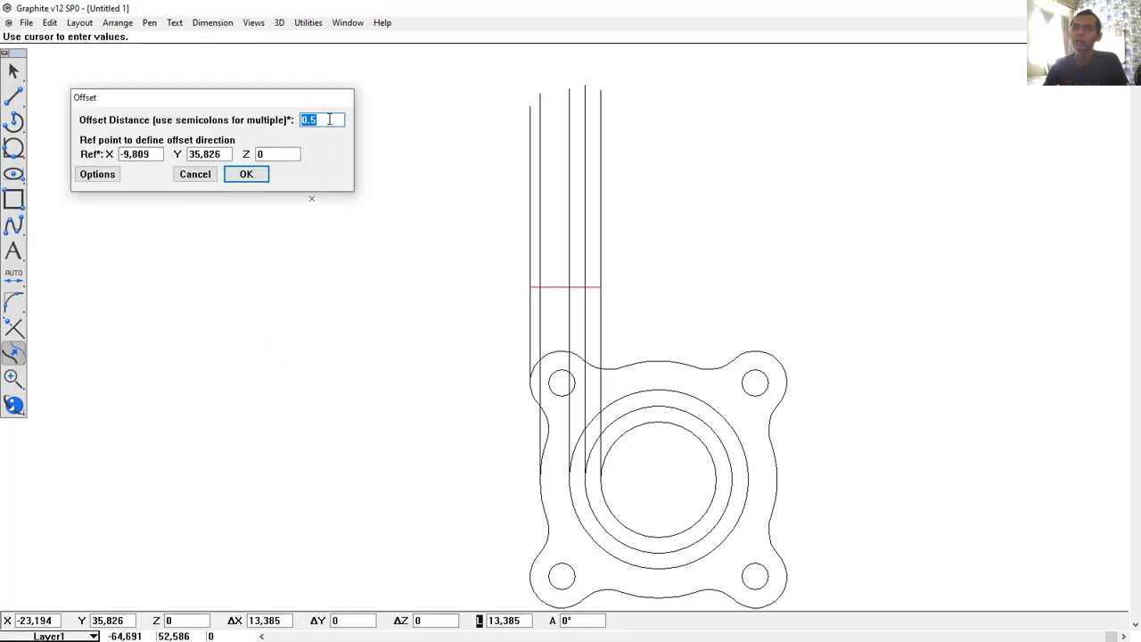
{"action": "type", "text": "3"}
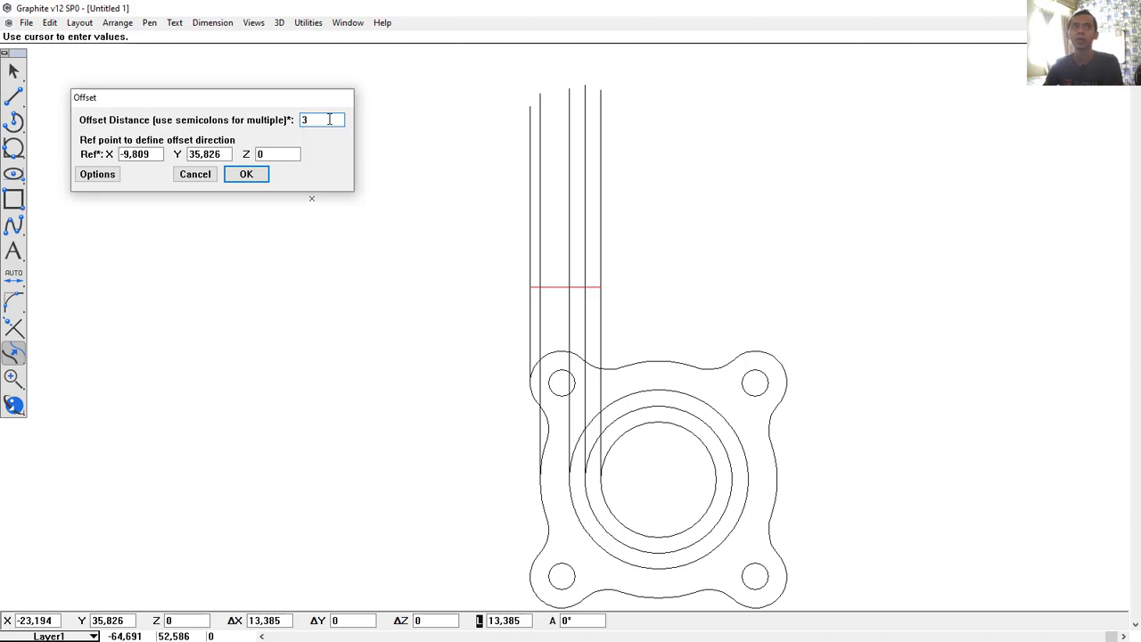
{"action": "type", "text": ".5"}
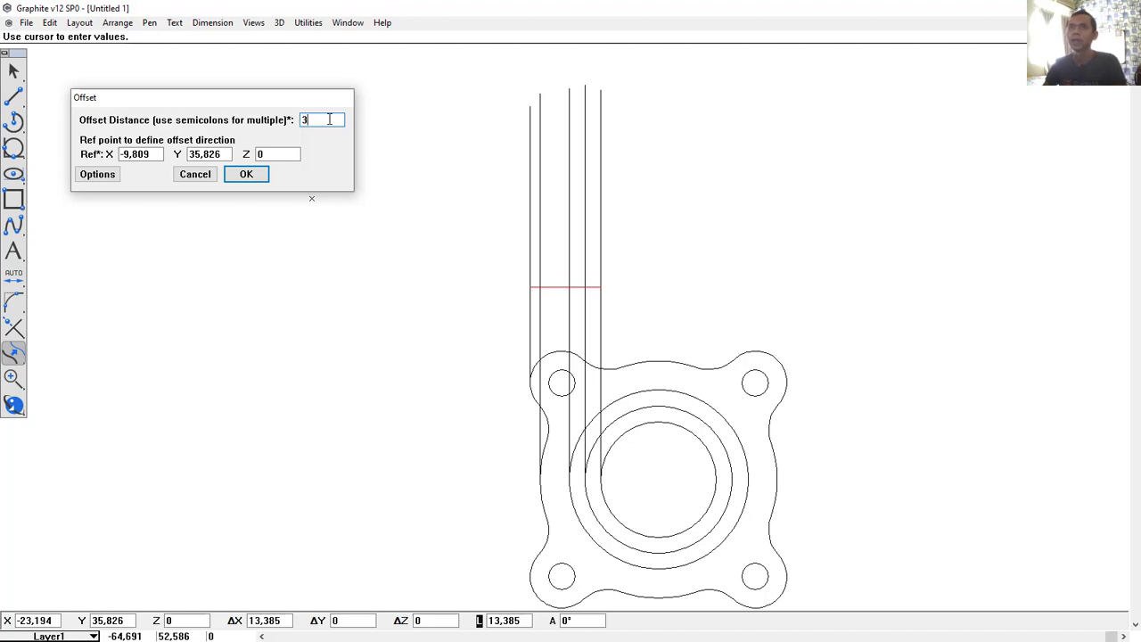
{"action": "left_click", "coordinate": [262, 176]}
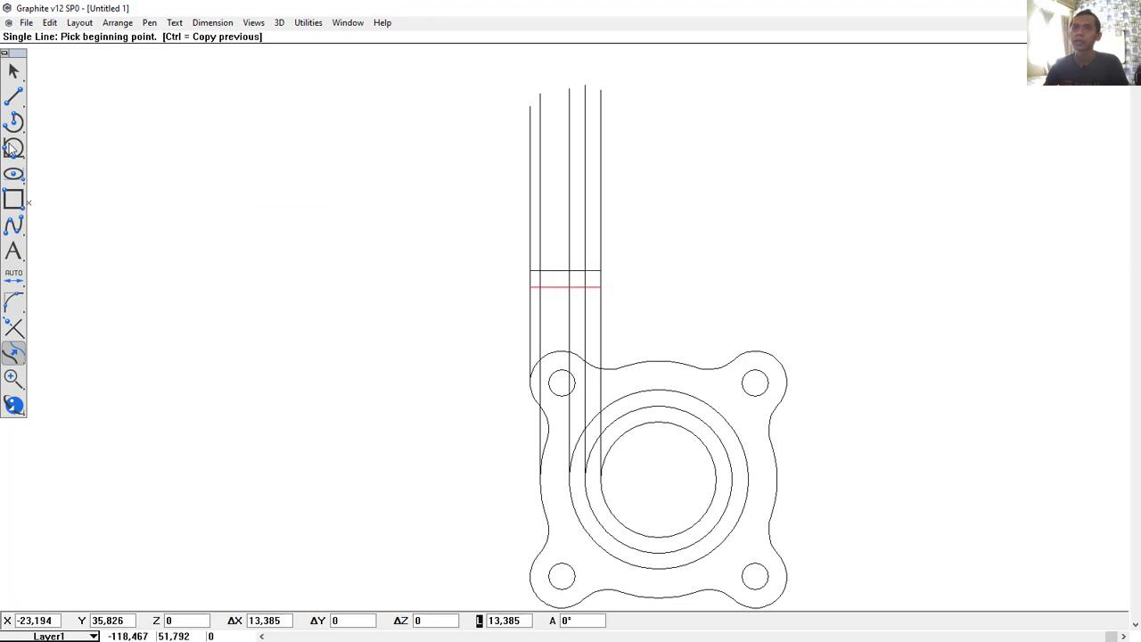
Step: Offset the upper of the two horizontal lines further upward with an offset distance of -5.5
{"action": "left_click", "coordinate": [18, 70]}
{"action": "left_click", "coordinate": [560, 271]}
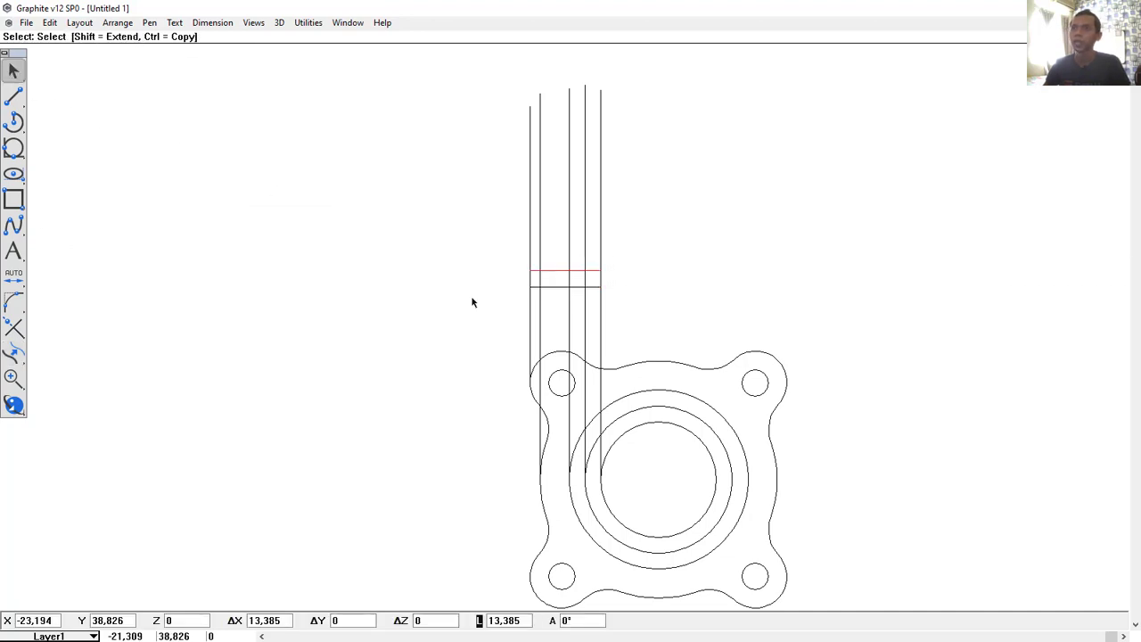
{"action": "left_click", "coordinate": [14, 355]}
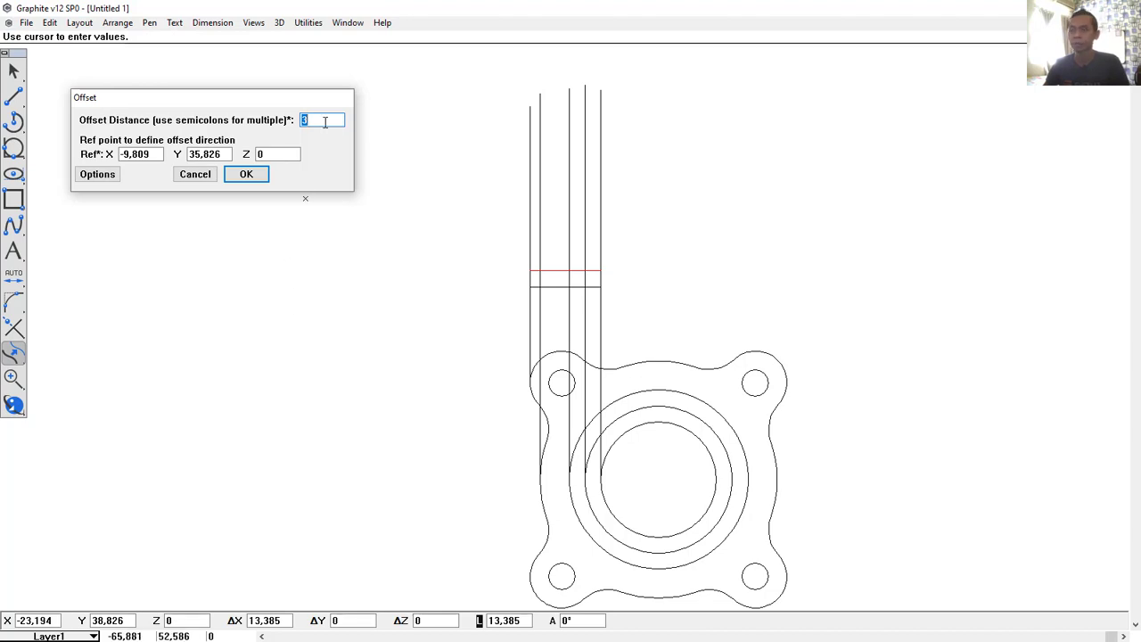
{"action": "type", "text": "-5.5"}
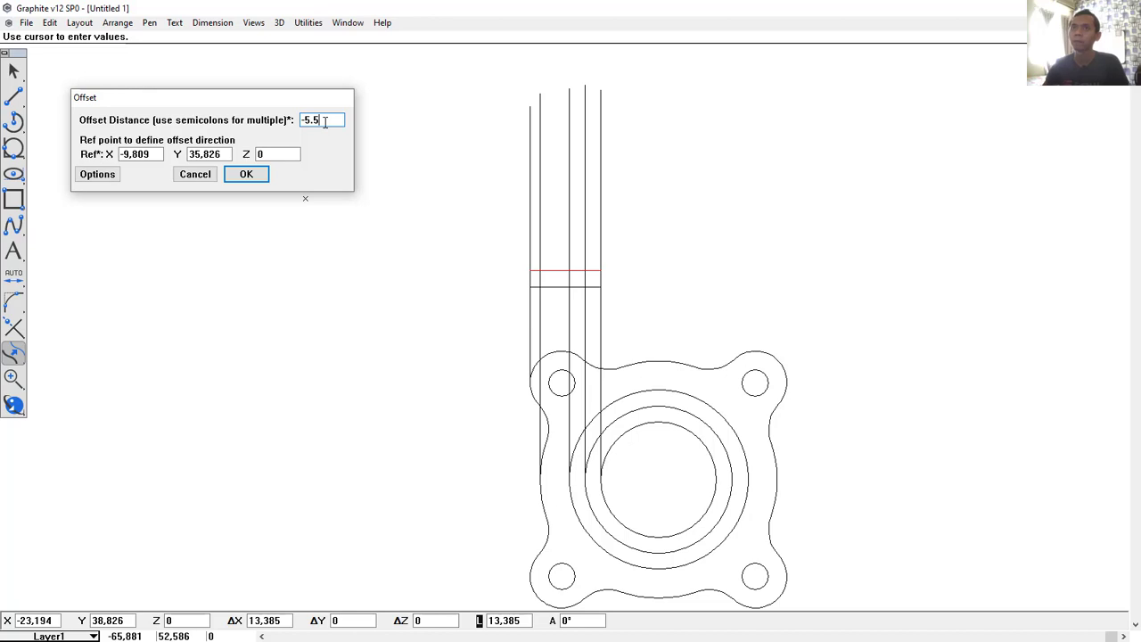
{"action": "left_click", "coordinate": [247, 175]}
Step: Offset the topmost horizontal line upward with an offset distance of -3.5
{"action": "left_click", "coordinate": [15, 73]}
{"action": "left_click", "coordinate": [561, 244]}
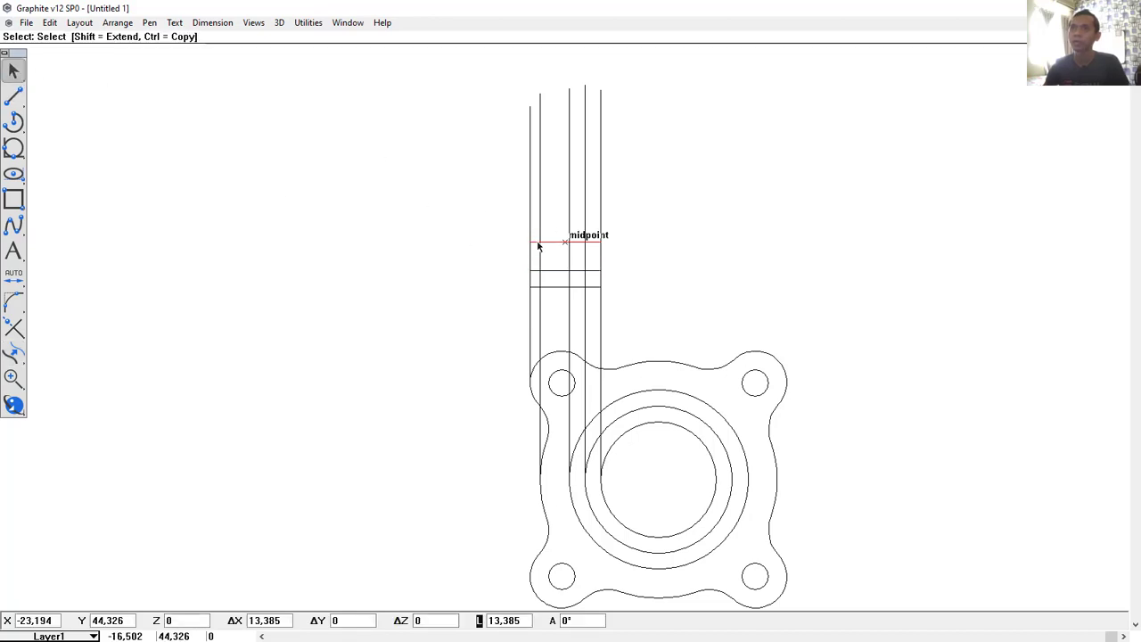
{"action": "left_click", "coordinate": [16, 355]}
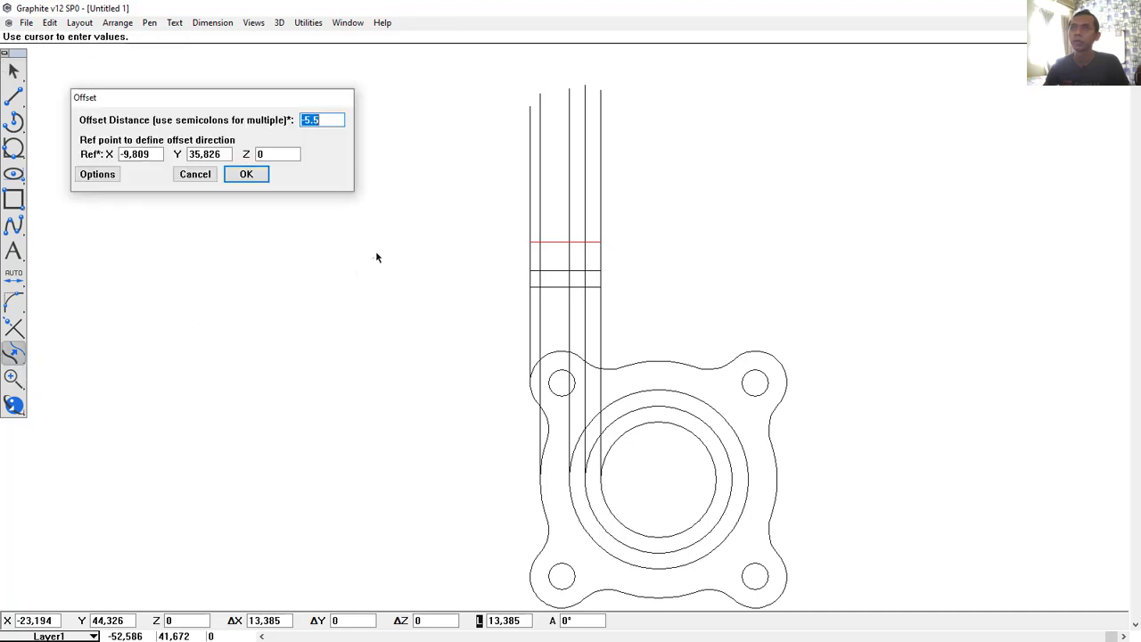
{"action": "type", "text": "-3.5"}
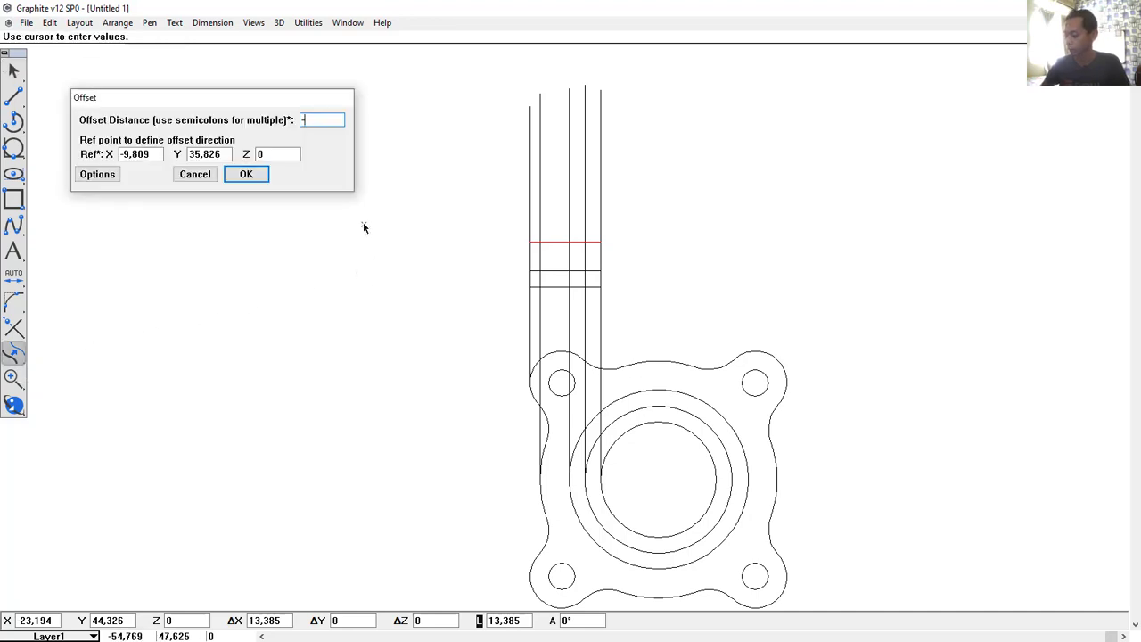
{"action": "left_click", "coordinate": [246, 175]}
Step: Trim the five vertical lines below the lowest horizontal line, and the two leftmost ones above the second-lowest horizontal line
{"action": "left_click", "coordinate": [591, 313]}
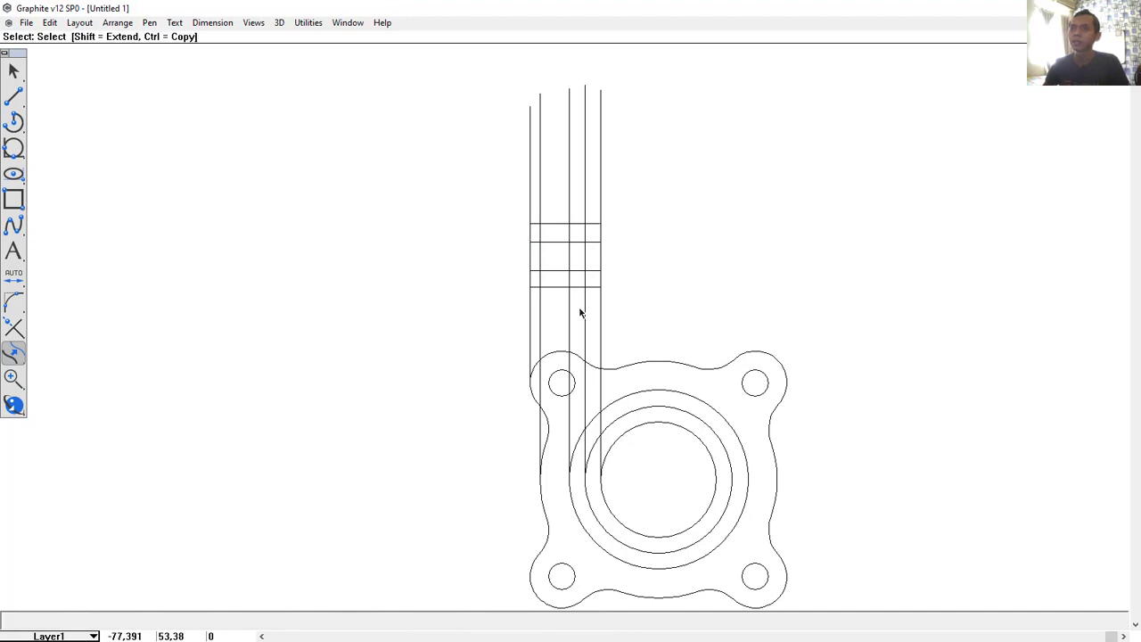
{"action": "left_click", "coordinate": [557, 293]}
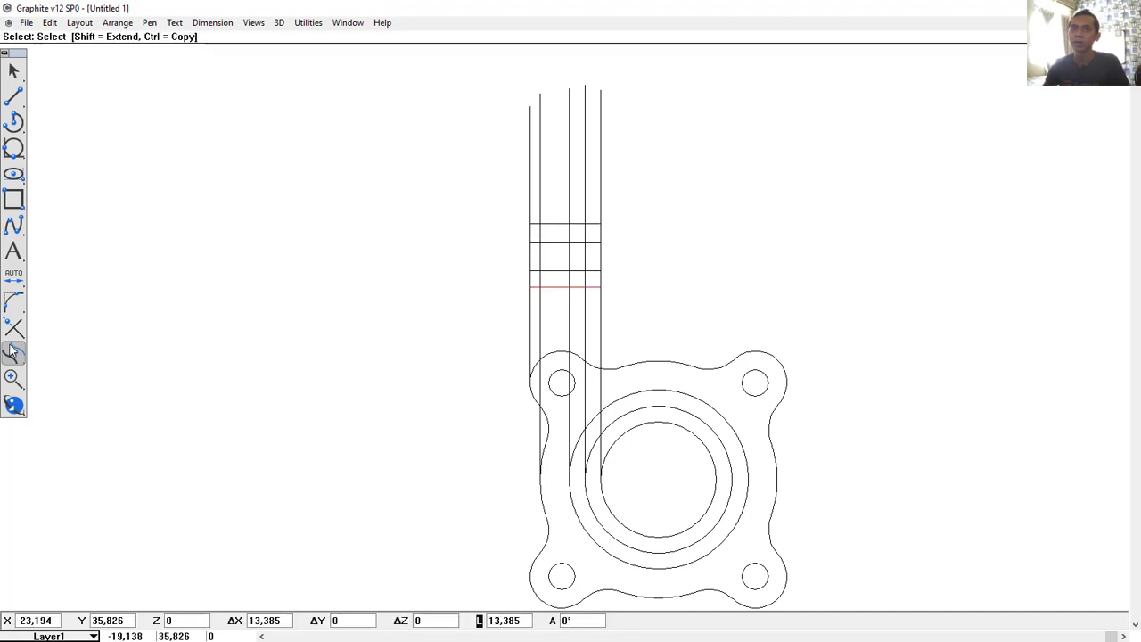
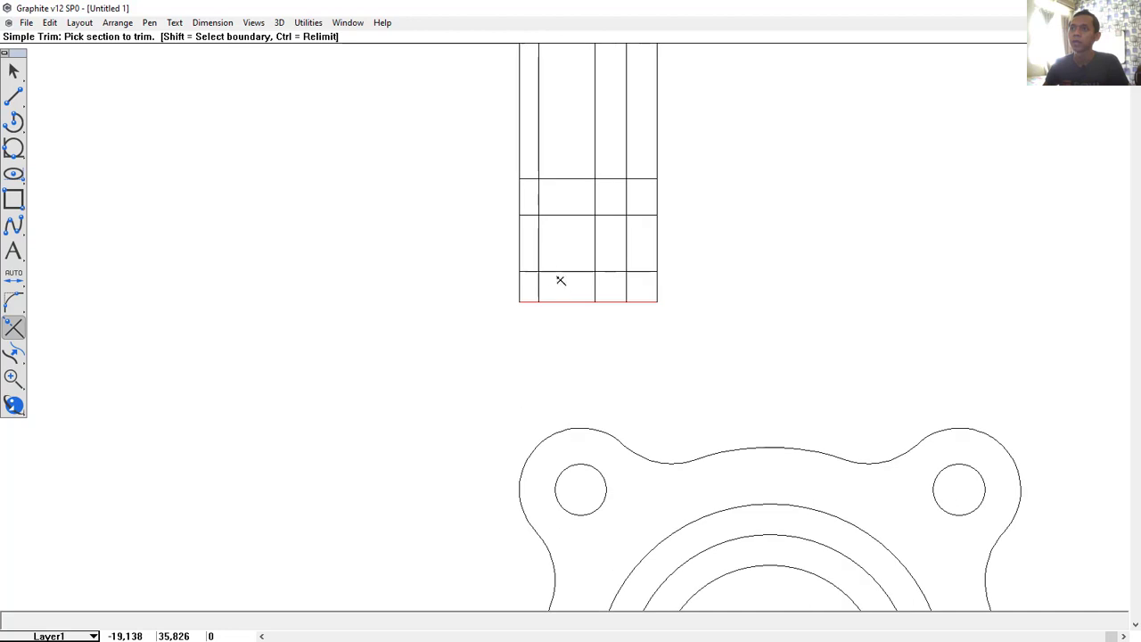
{"action": "key", "text": "shift"}
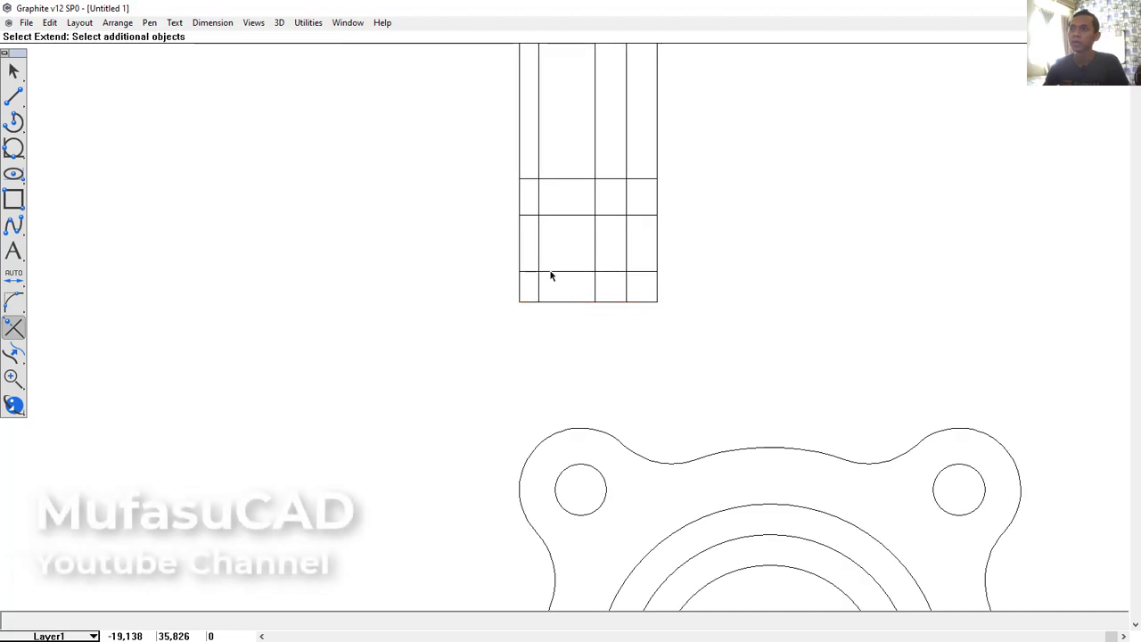
{"action": "left_click", "coordinate": [552, 273]}
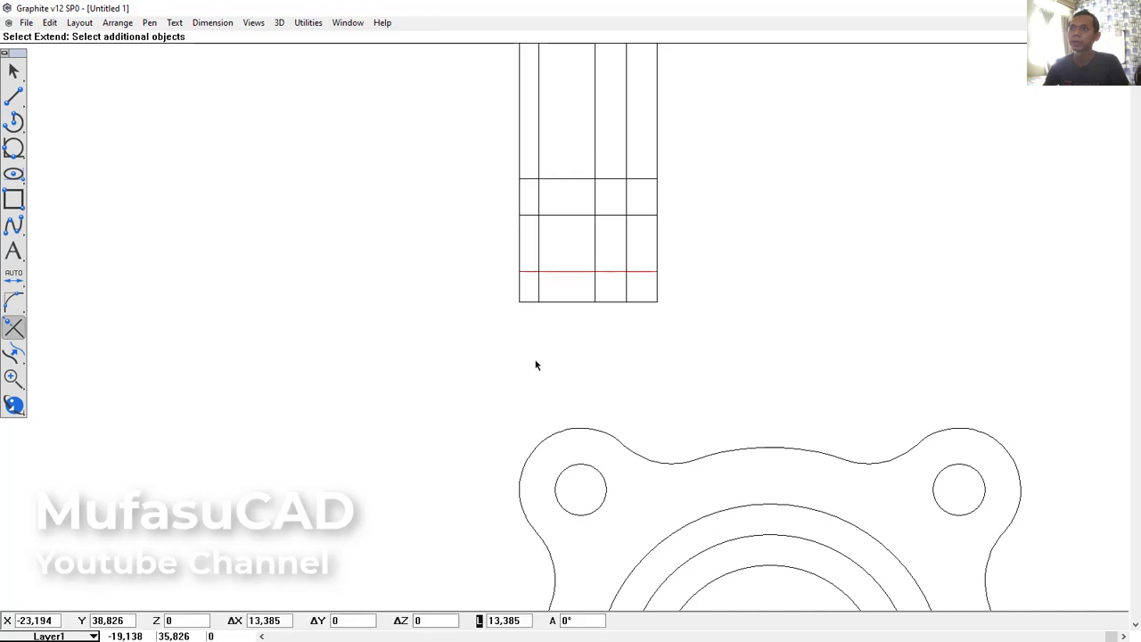
{"action": "left_click", "coordinate": [540, 251]}
{"action": "left_click", "coordinate": [524, 246]}
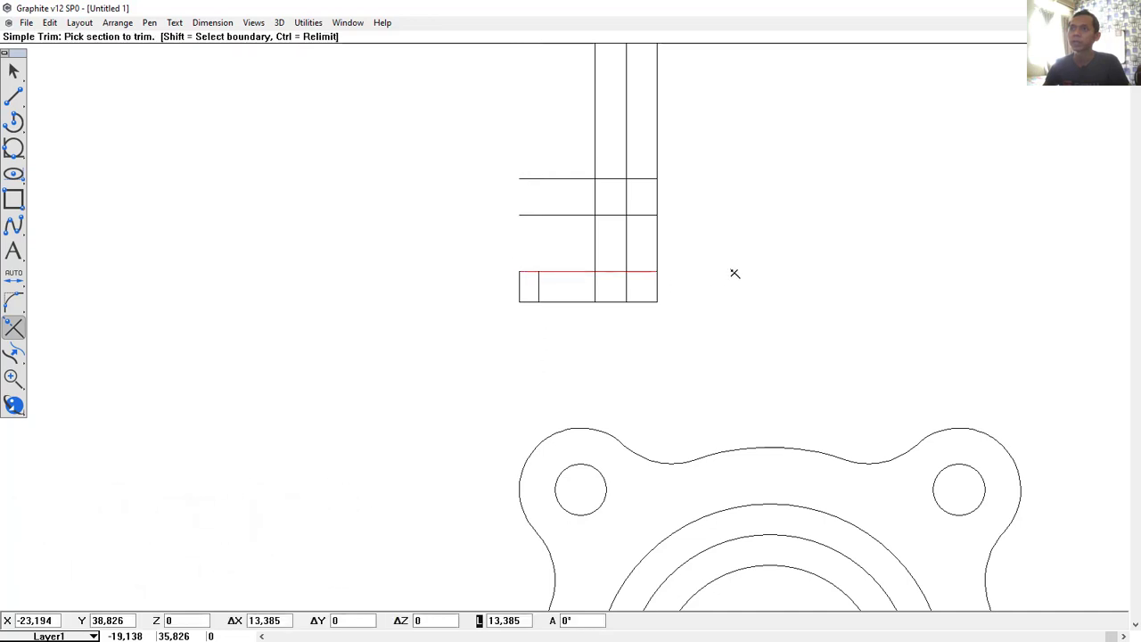
Step: Trim the third vertical line from the left between the two lowest horizontal lines
{"action": "middle_click_drag", "start_coordinate": [751, 247], "coordinate": [728, 298]}
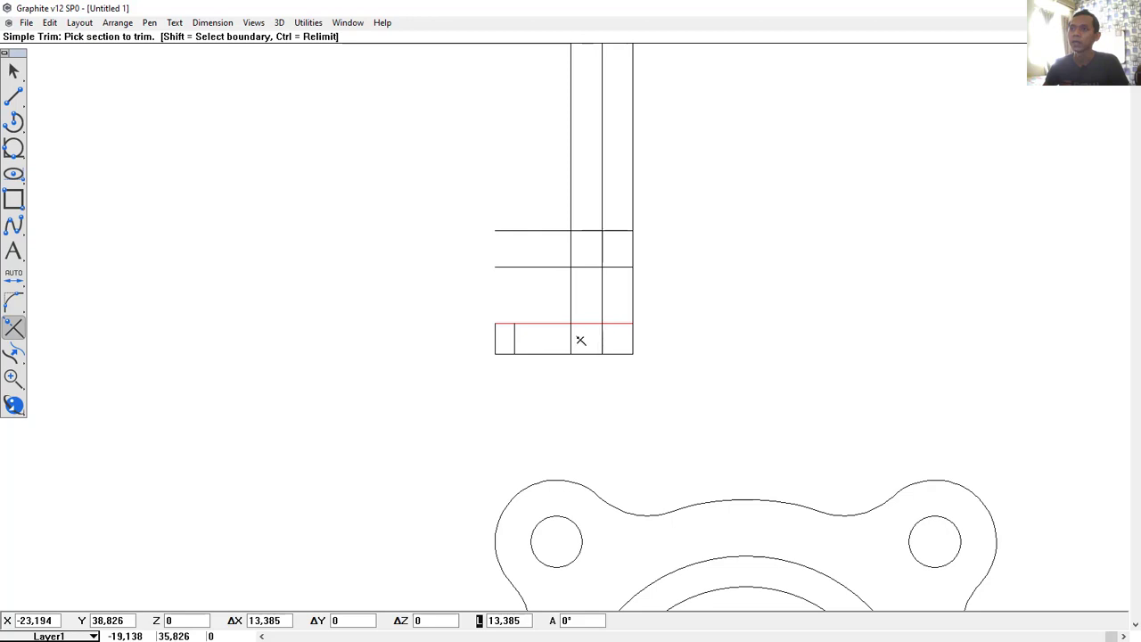
{"action": "key", "text": "shift"}
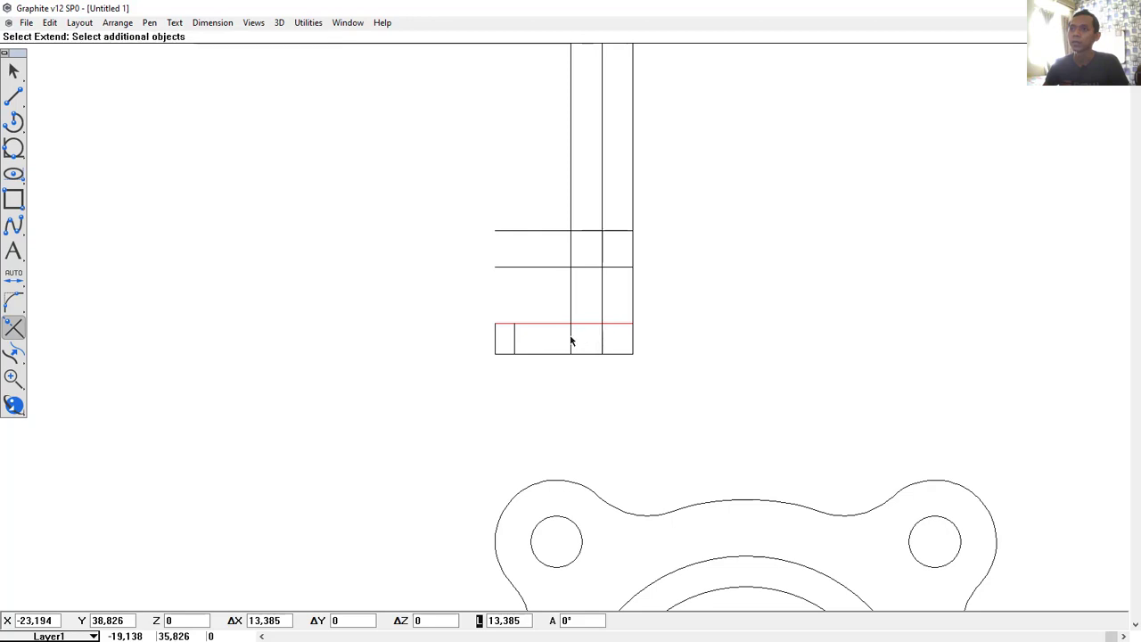
{"action": "left_click", "coordinate": [571, 339]}
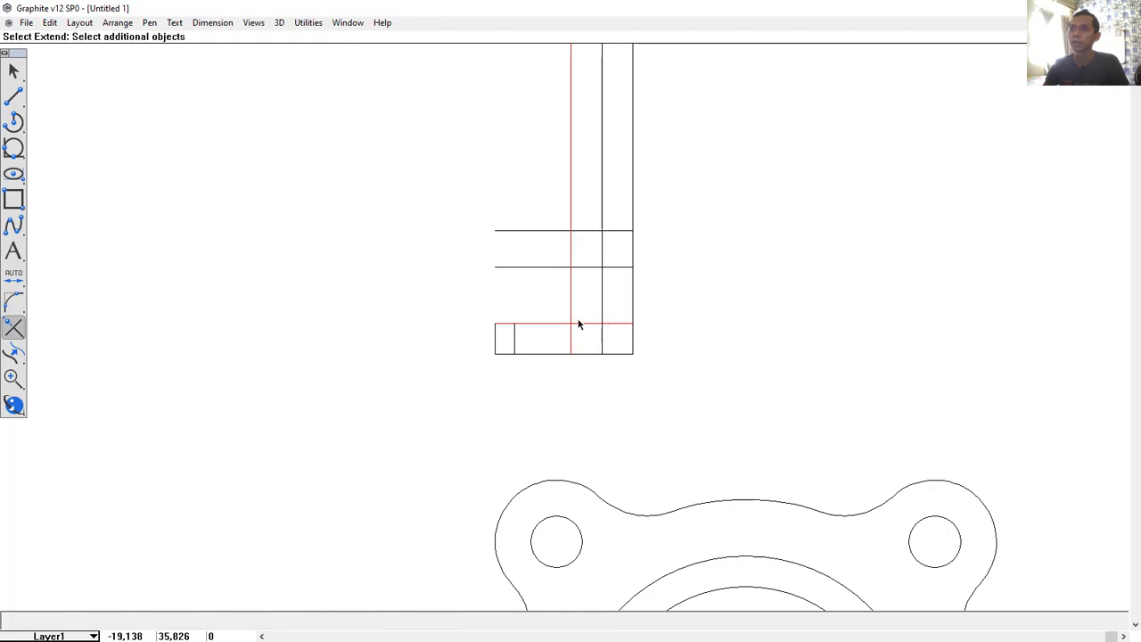
{"action": "left_click", "coordinate": [572, 308], "text": "shift"}
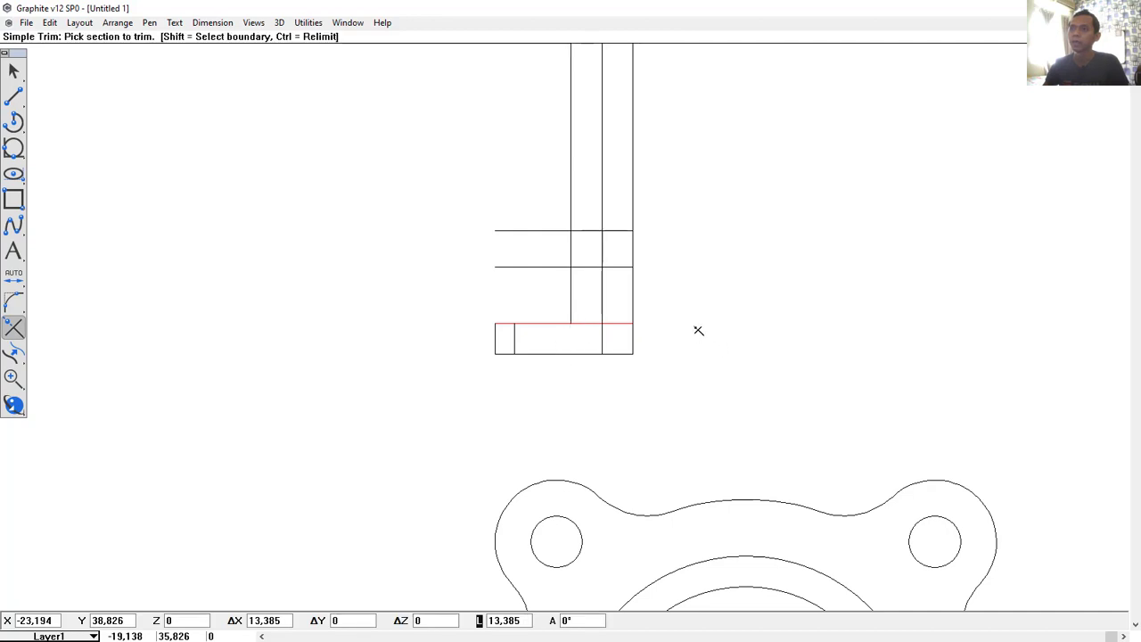
Step: Trim the third and fourth vertical lines and the two upper horizontal lines into a step, with the fourth vertical and second-highest horizontal as boundaries
{"action": "key", "text": "shift"}
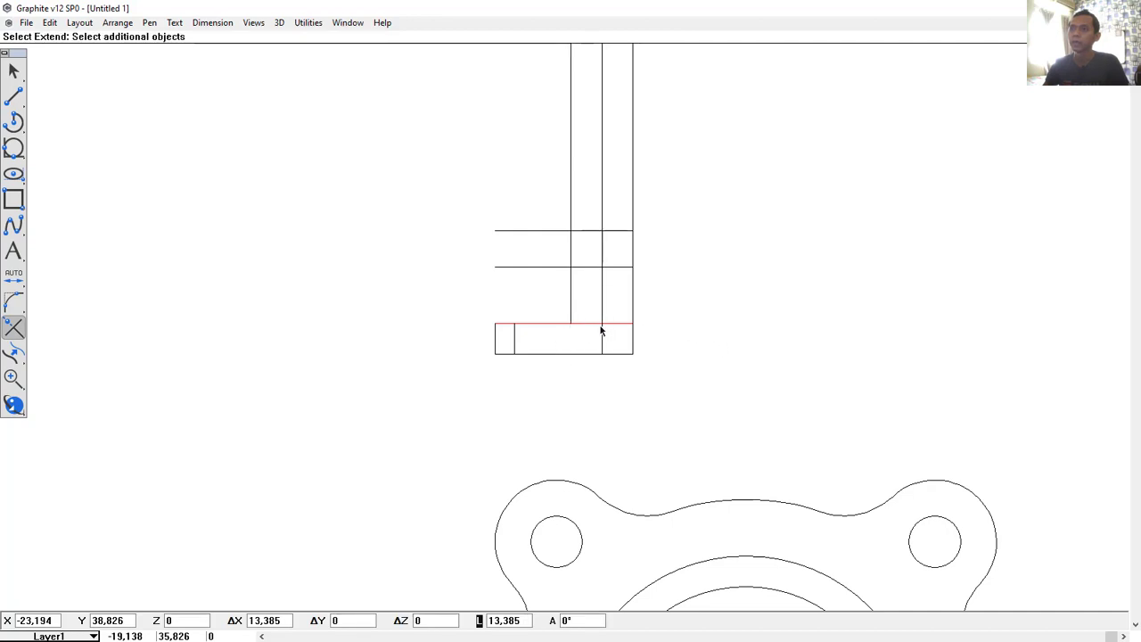
{"action": "left_click", "coordinate": [603, 250]}
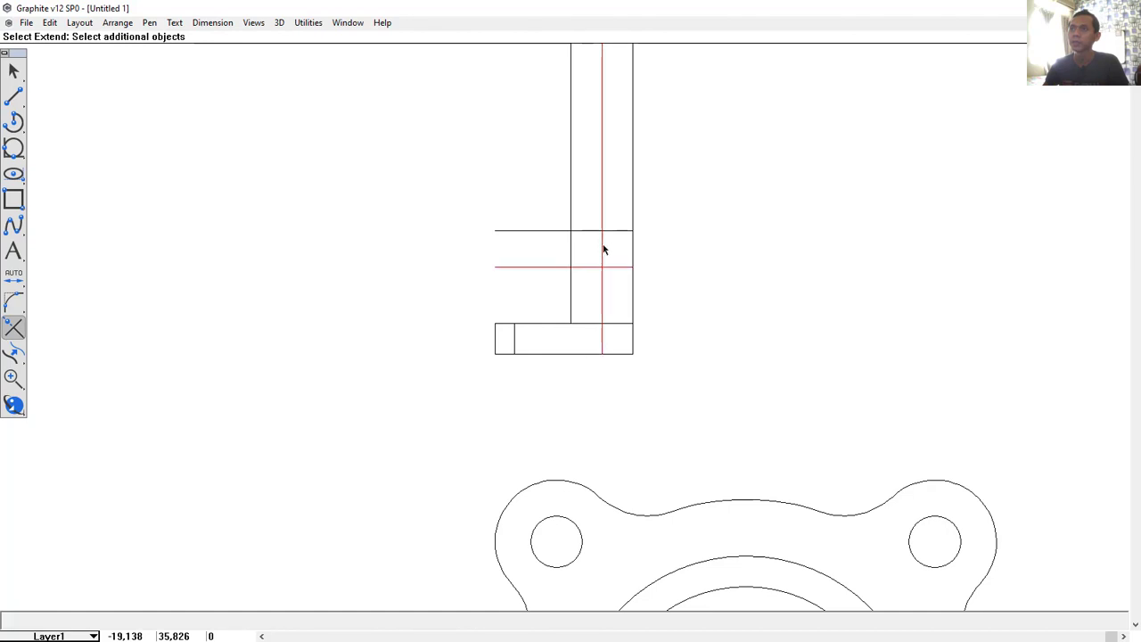
{"action": "left_click", "coordinate": [571, 252]}
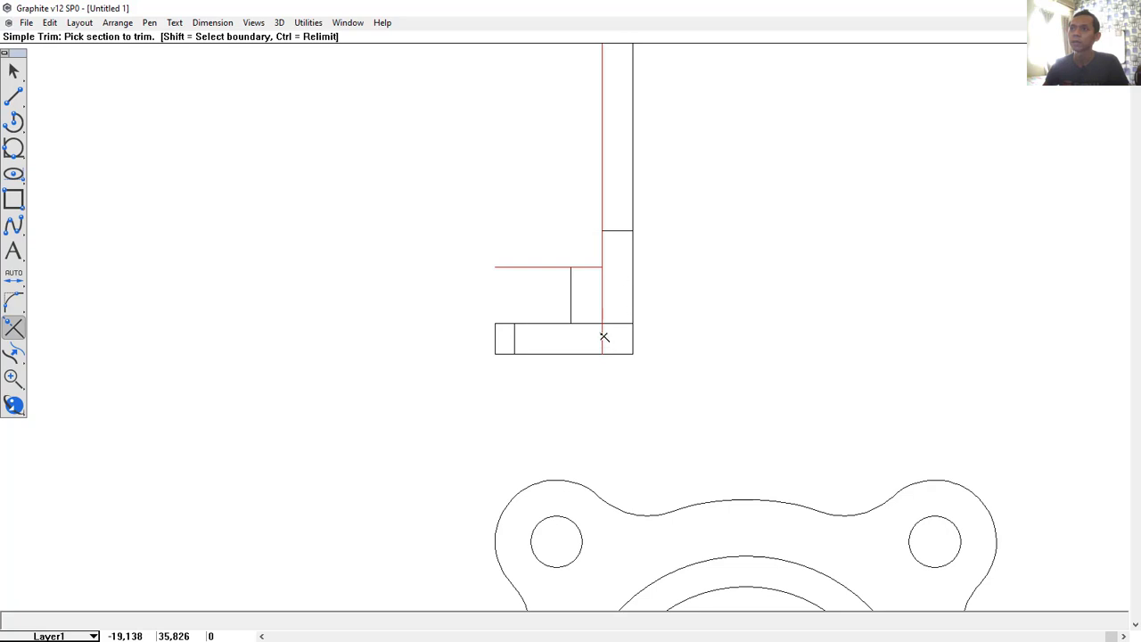
{"action": "left_click", "coordinate": [604, 337]}
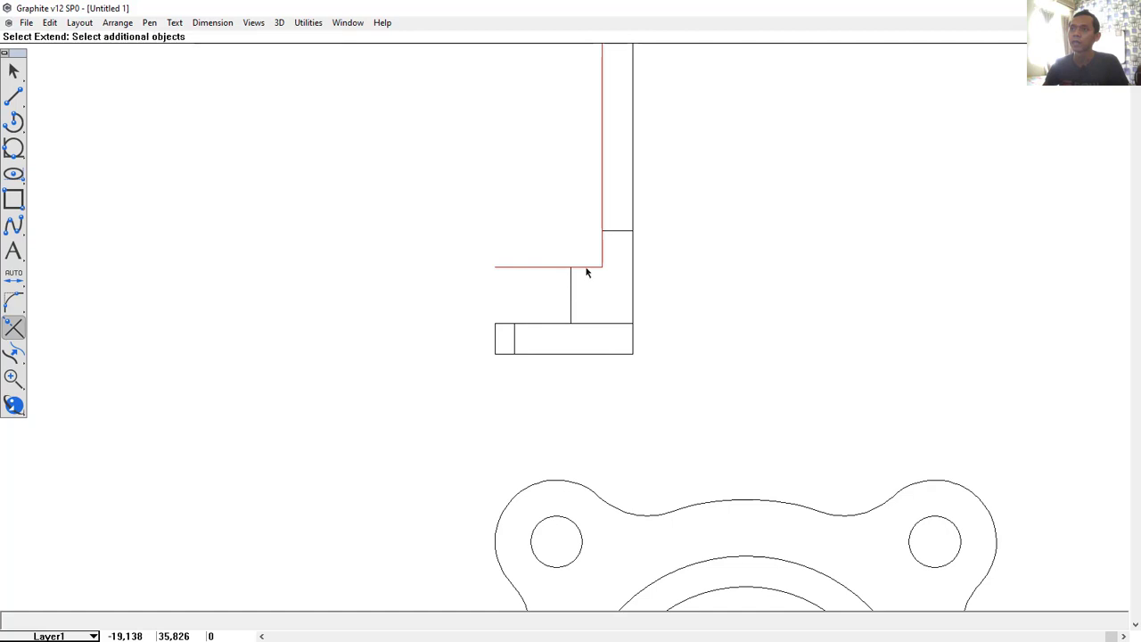
Step: Trim the step profile's excess vertical and horizontal lines, with the short top line and the lower riser as boundaries
{"action": "left_click", "coordinate": [615, 232]}
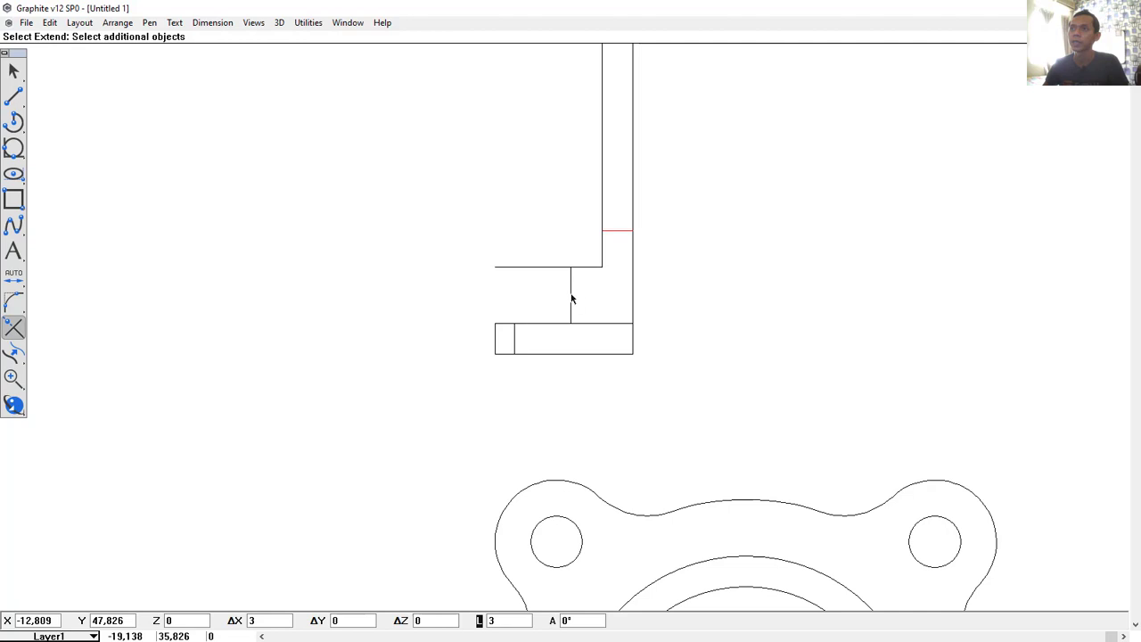
{"action": "left_click", "coordinate": [571, 299]}
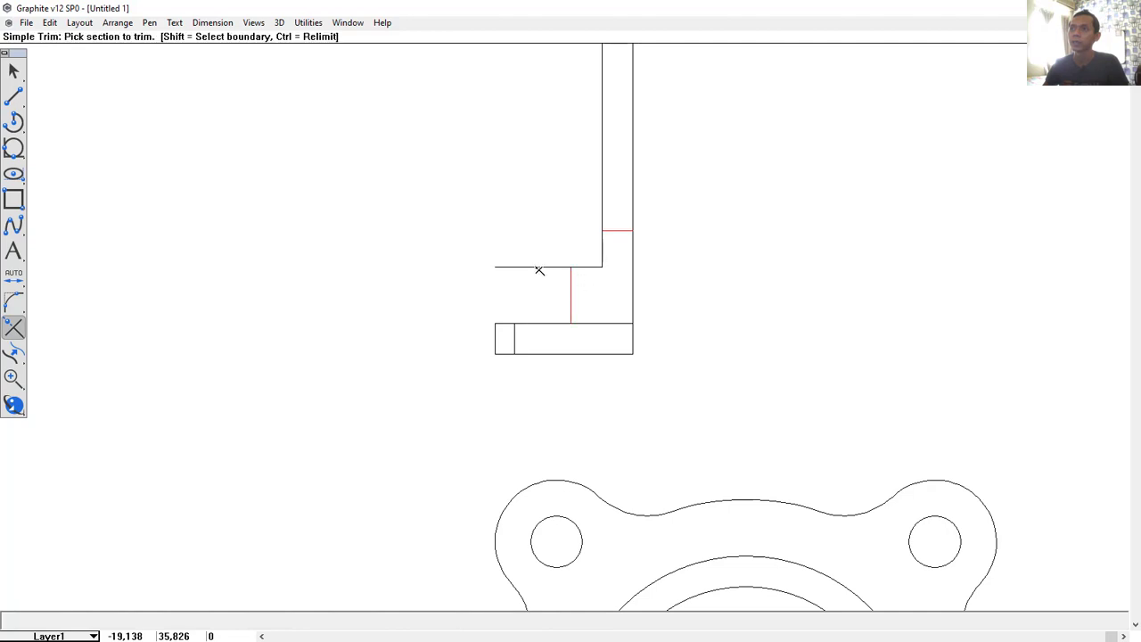
{"action": "left_click", "coordinate": [602, 199]}
{"action": "left_click", "coordinate": [634, 197]}
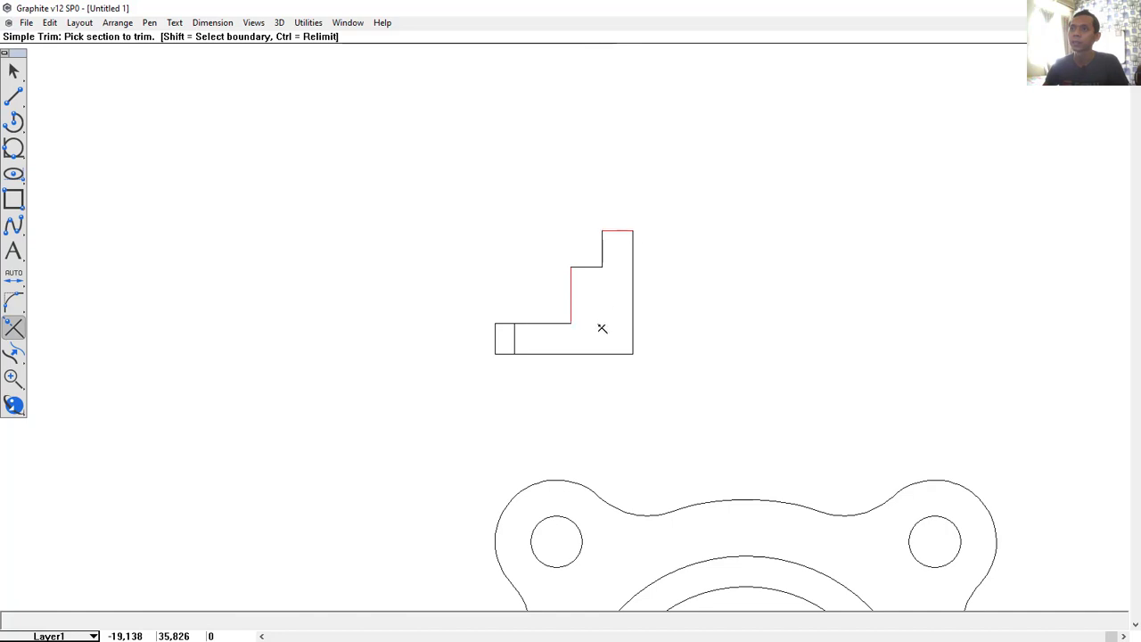
Step: Trim the base's two horizontal lines between its outer end and the inner vertical line, with that inner line as boundary
{"action": "scroll", "coordinate": [632, 316], "scroll_direction": "down", "scroll_amount": 2}
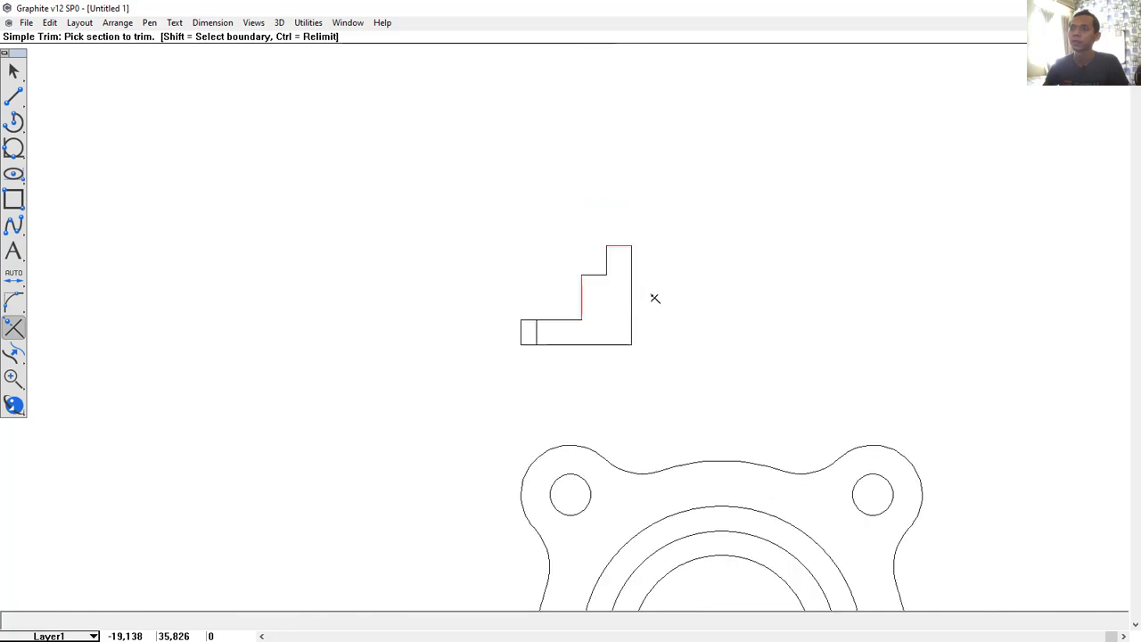
{"action": "scroll", "coordinate": [518, 327], "scroll_direction": "up", "scroll_amount": 2}
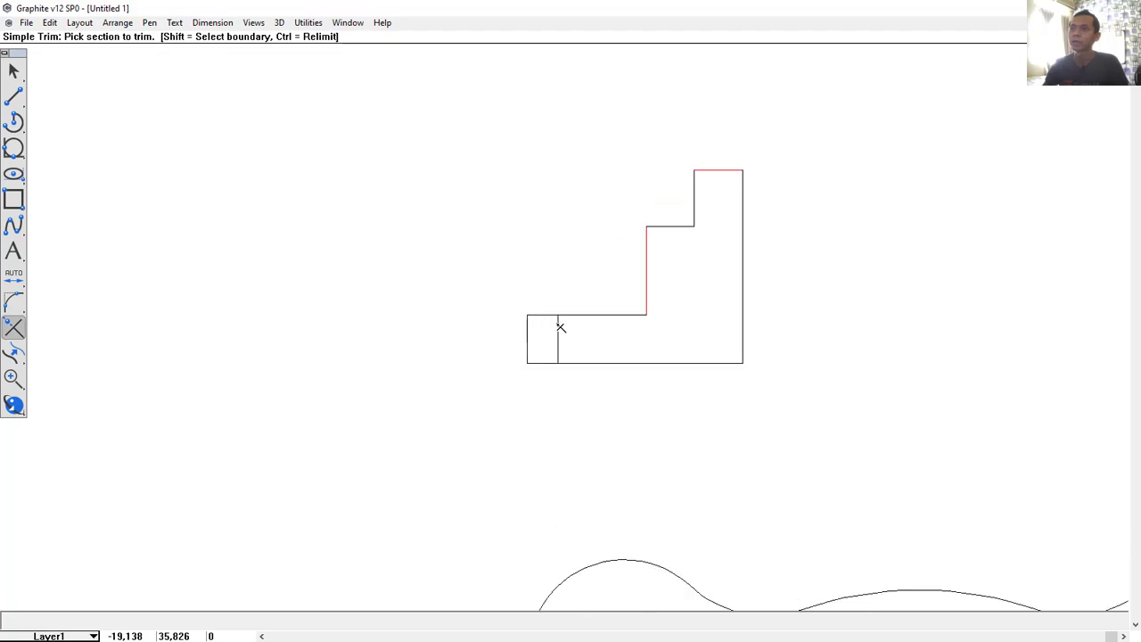
{"action": "key", "text": "Escape"}
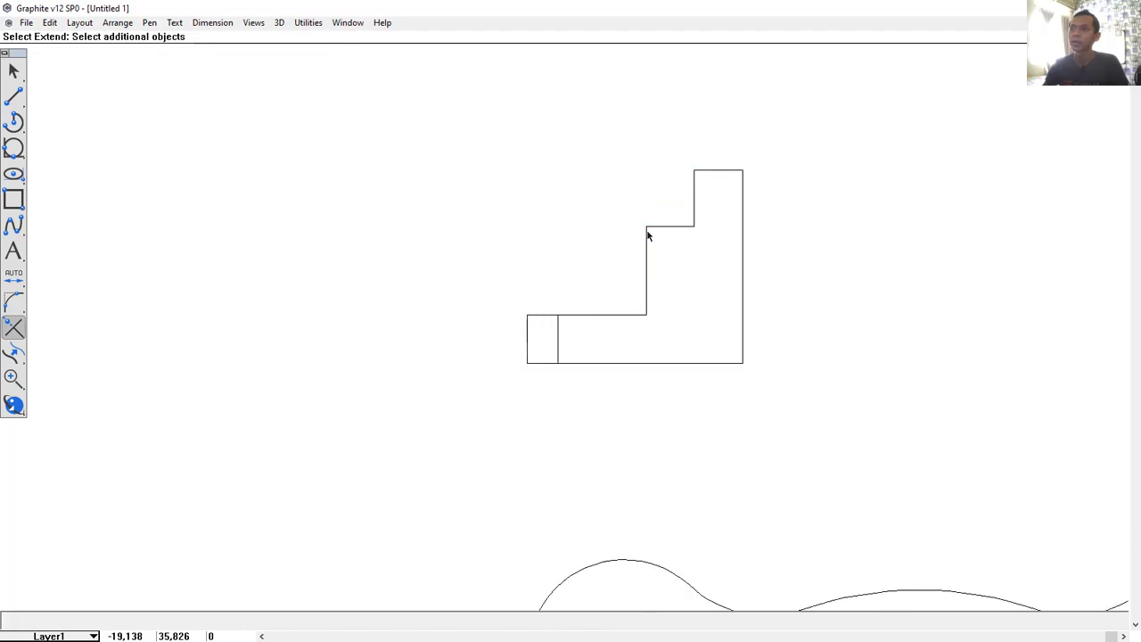
{"action": "left_click", "coordinate": [557, 336]}
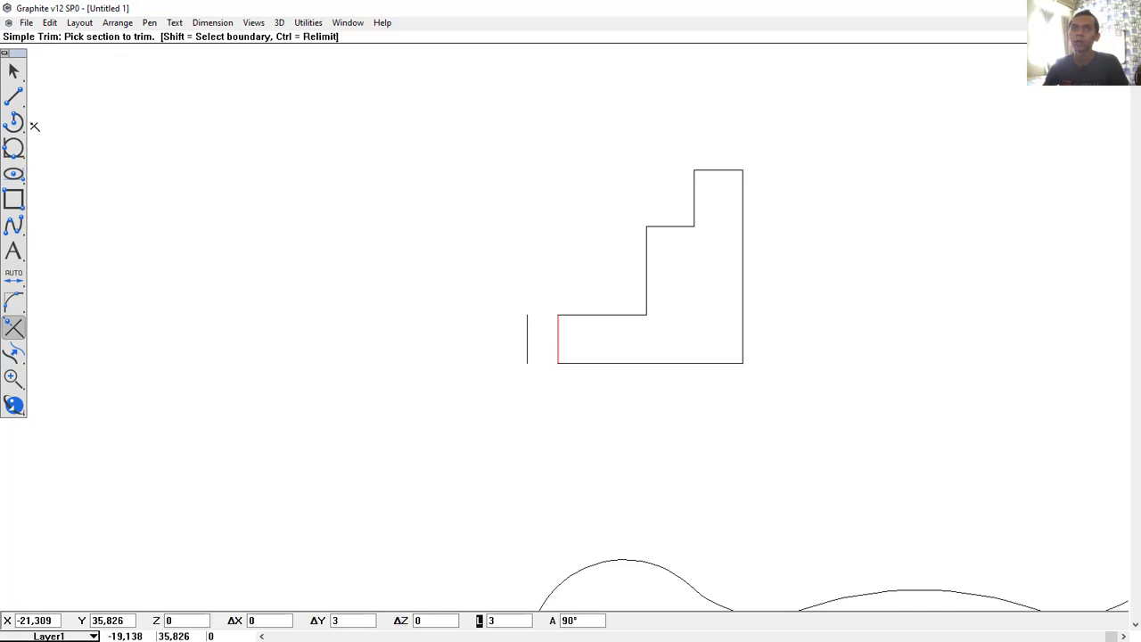
Step: Draw separate upper and lower horizontal lines between the detached outer vertical line and the adjacent corners of the stepped profile
{"action": "left_click", "coordinate": [13, 96]}
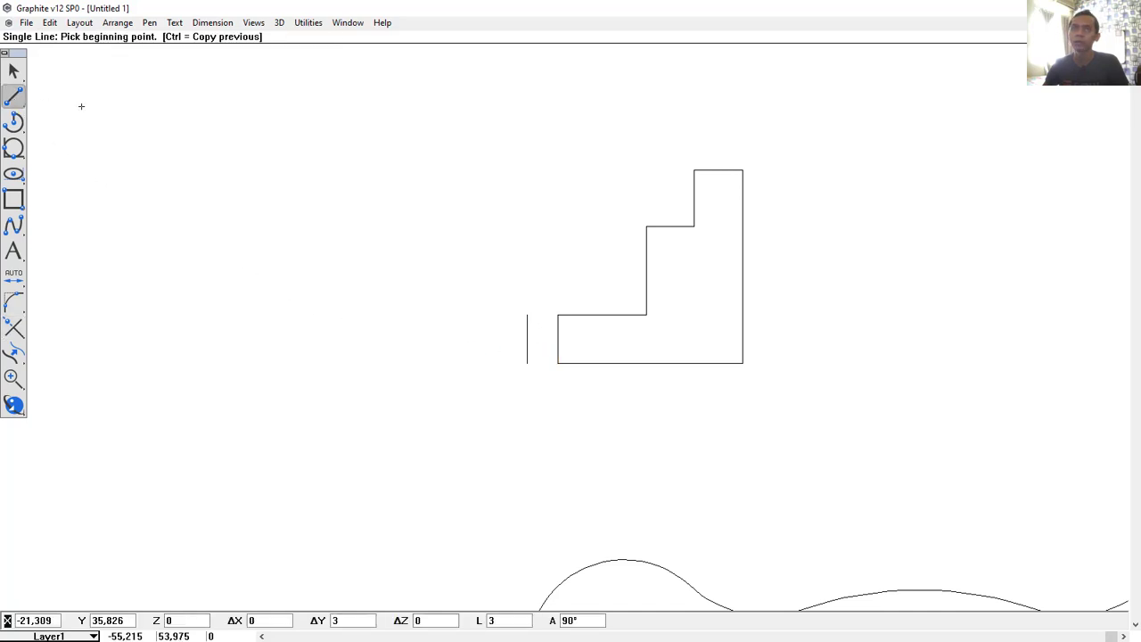
{"action": "left_click", "coordinate": [527, 315]}
{"action": "left_click", "coordinate": [557, 314]}
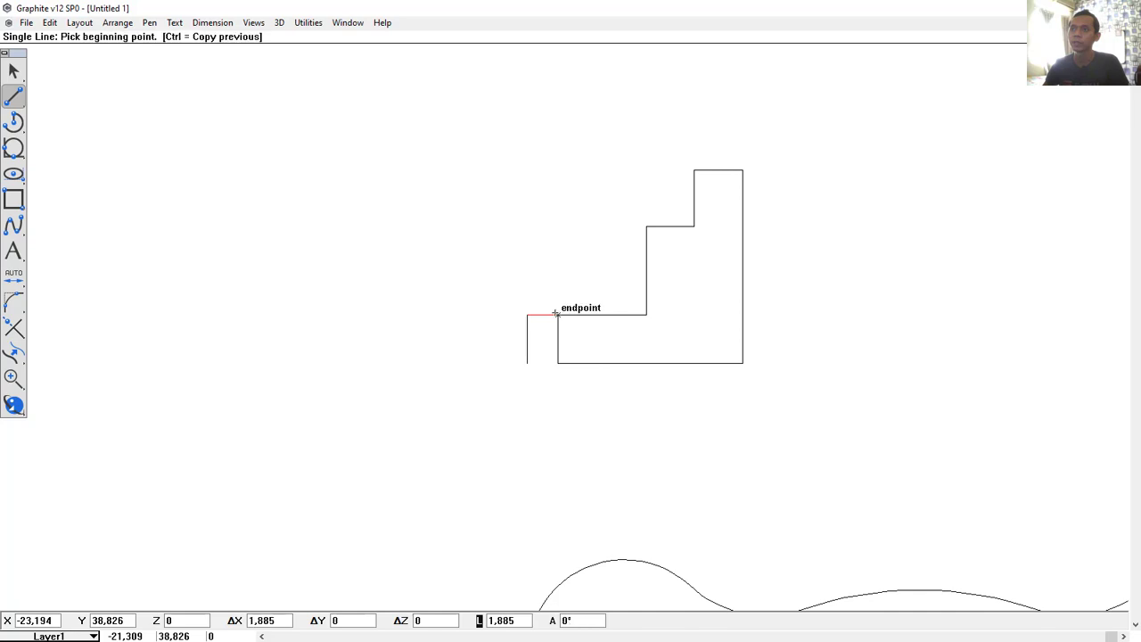
{"action": "left_click", "coordinate": [527, 363]}
{"action": "left_click", "coordinate": [556, 364]}
Step: Crosshatch the closed stepped profile, excluding the small end rectangle, with the Standard pattern at spacing 1 and angle 45°
{"action": "scroll", "coordinate": [650, 330], "scroll_direction": "up", "scroll_amount": 2}
{"action": "scroll", "coordinate": [660, 327], "scroll_direction": "down", "scroll_amount": 5}
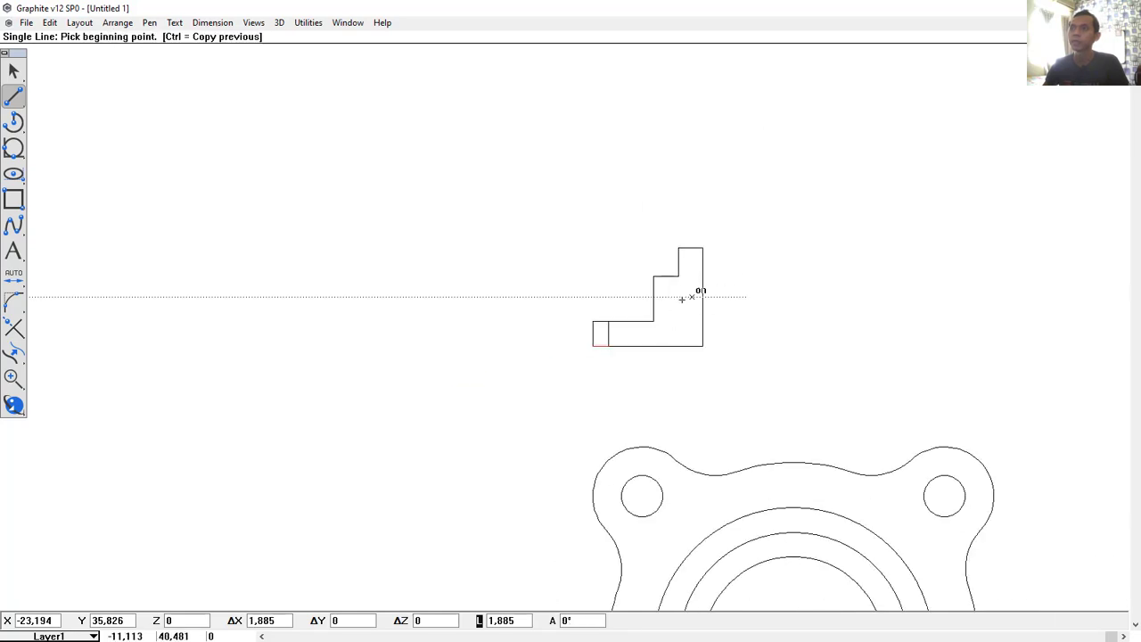
{"action": "middle_click_drag", "start_coordinate": [683, 299], "coordinate": [663, 266]}
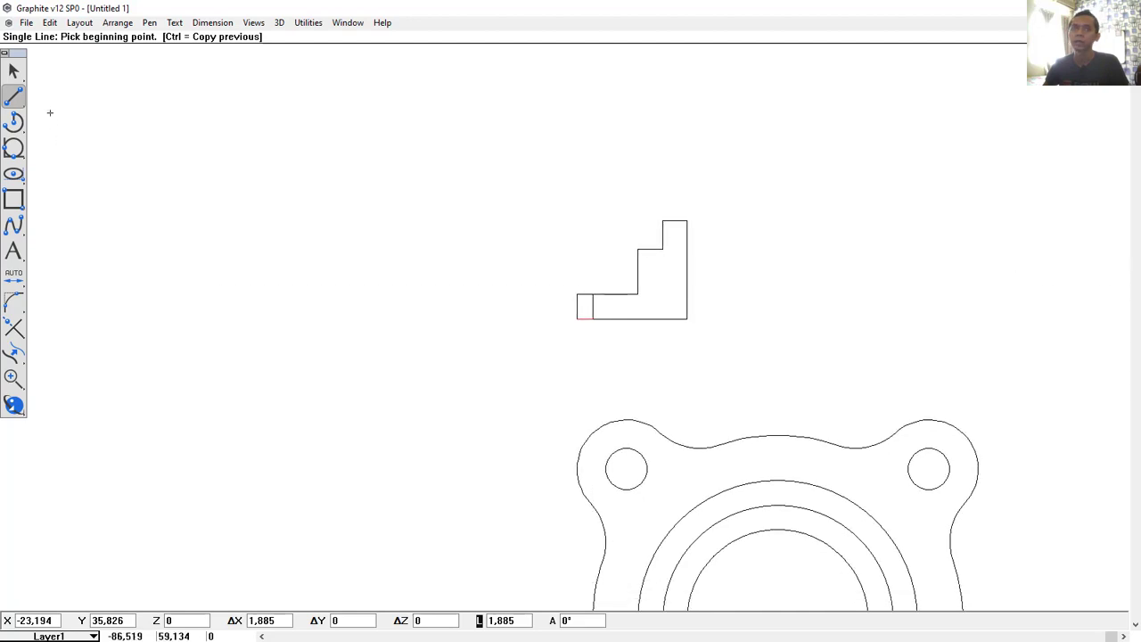
{"action": "left_click", "coordinate": [13, 71]}
{"action": "mouse_move", "coordinate": [747, 165]}
{"action": "left_mouse_down"}
{"action": "mouse_move", "coordinate": [669, 319]}
{"action": "mouse_move", "coordinate": [598, 356]}
{"action": "mouse_move", "coordinate": [583, 348]}
{"action": "left_mouse_up"}
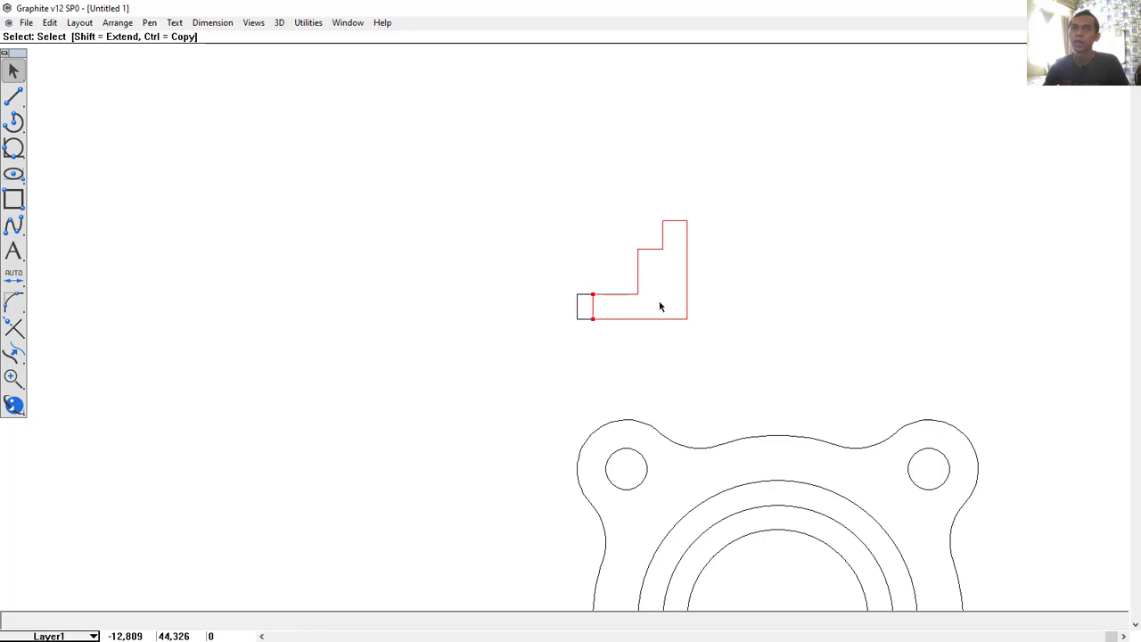
{"action": "left_click", "coordinate": [153, 24]}
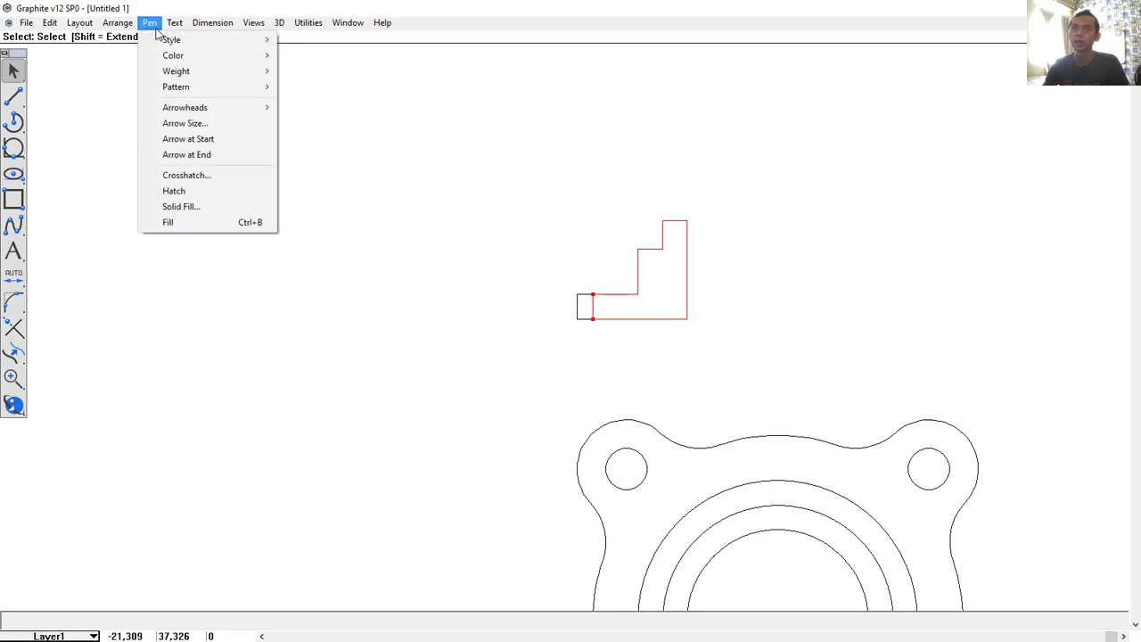
{"action": "left_click", "coordinate": [192, 176]}
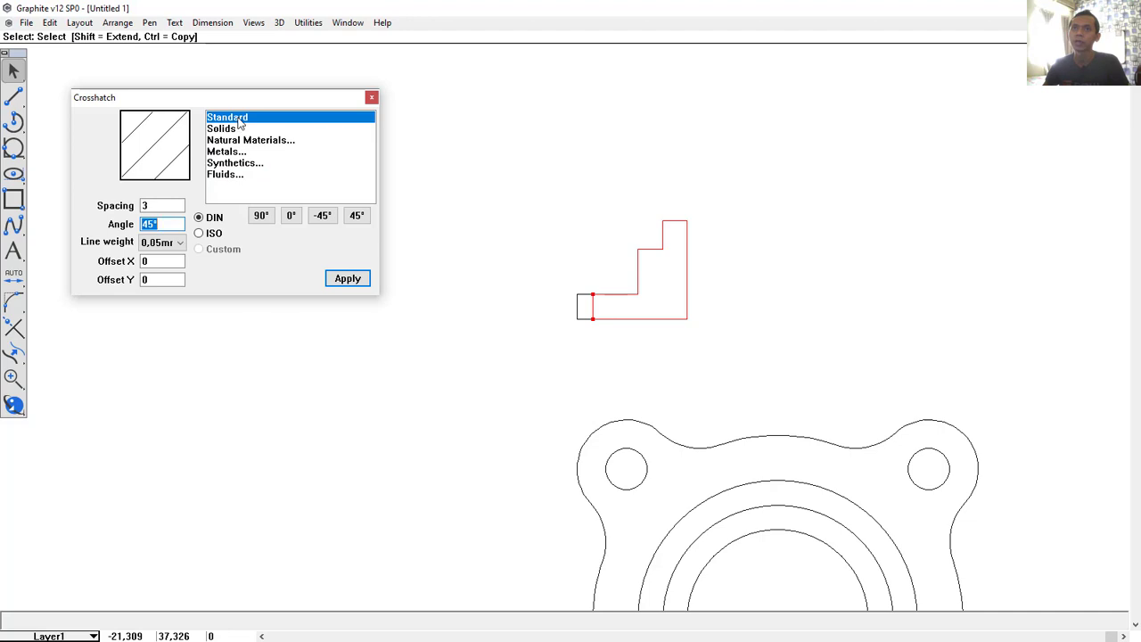
{"action": "left_click_drag", "start_coordinate": [158, 206], "coordinate": [142, 210]}
{"action": "type", "text": "1"}
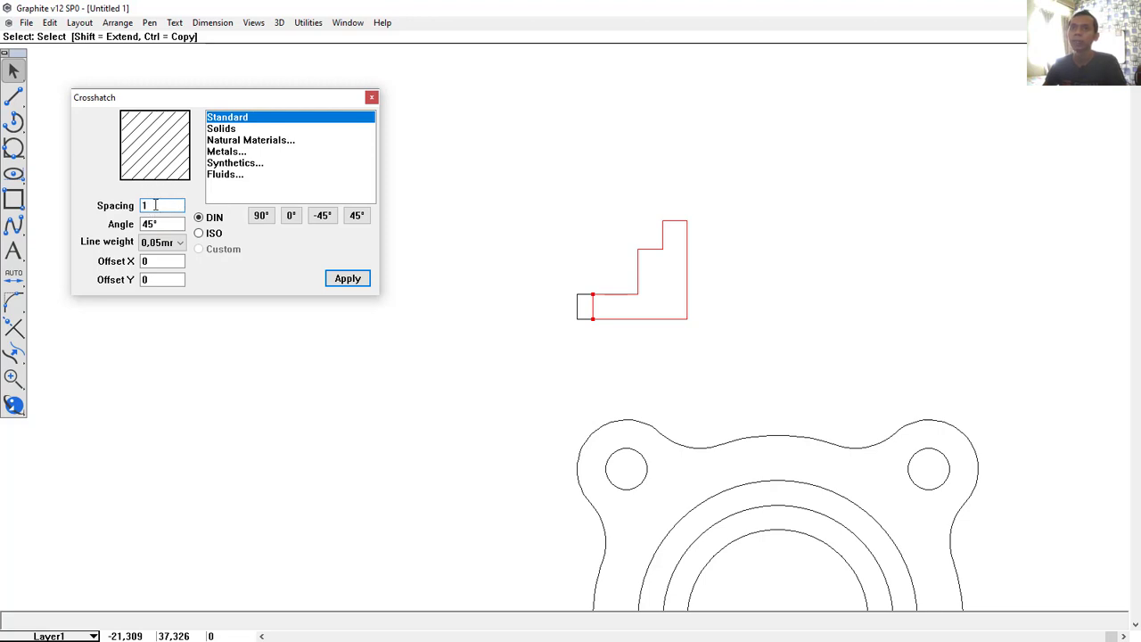
{"action": "left_click", "coordinate": [365, 280]}
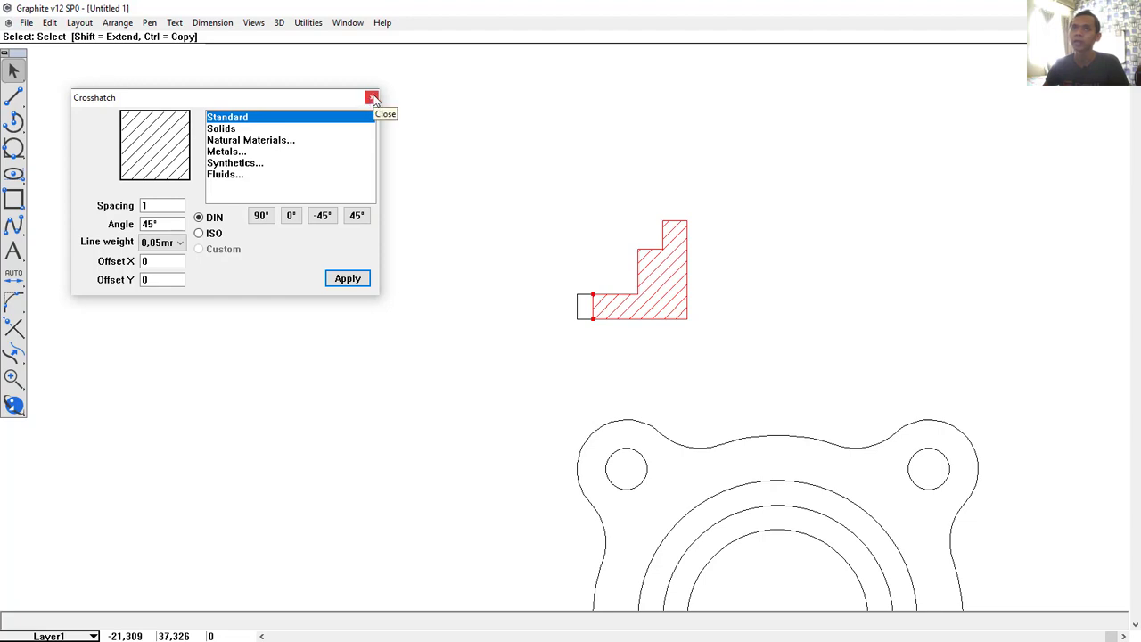
{"action": "left_click", "coordinate": [373, 99]}
Step: Mirror a copy of the whole hatched half section across the vertical axis through the flange's centre
{"action": "middle_click_drag", "start_coordinate": [749, 316], "coordinate": [681, 255]}
{"action": "left_click", "coordinate": [687, 280]}
{"action": "left_click_drag", "start_coordinate": [720, 108], "coordinate": [456, 313]}
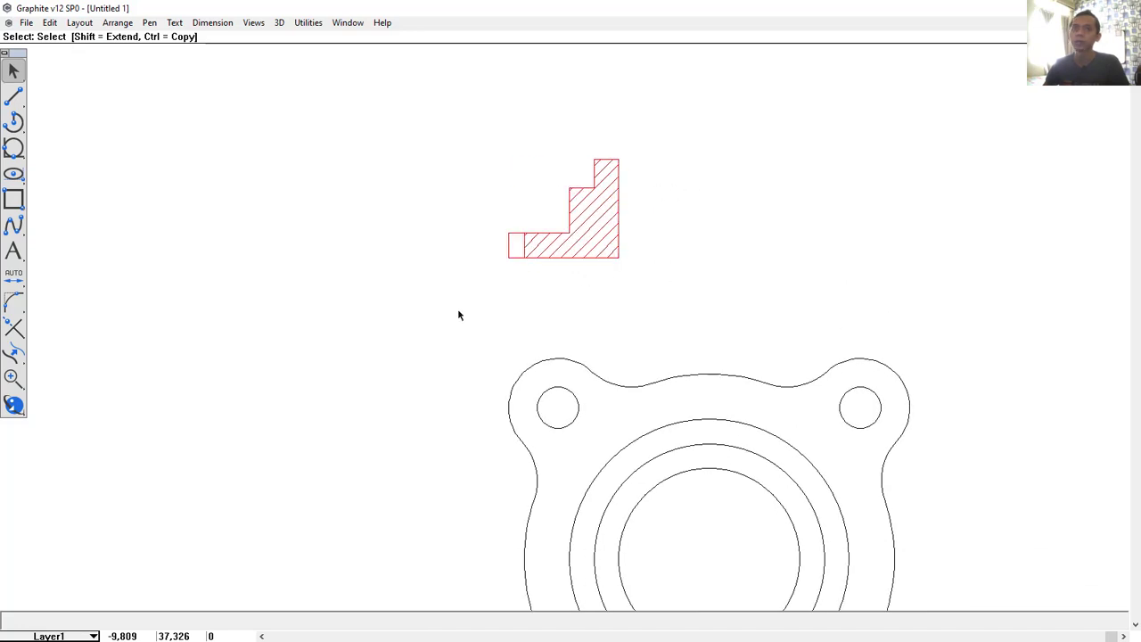
{"action": "left_click", "coordinate": [12, 355]}
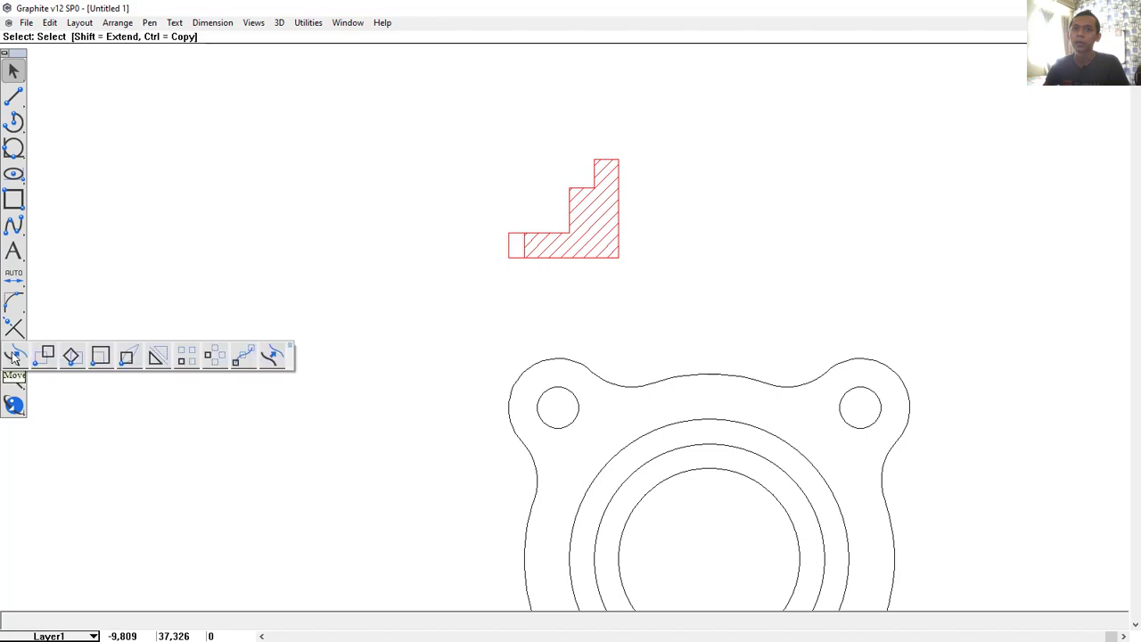
{"action": "left_click", "coordinate": [158, 357]}
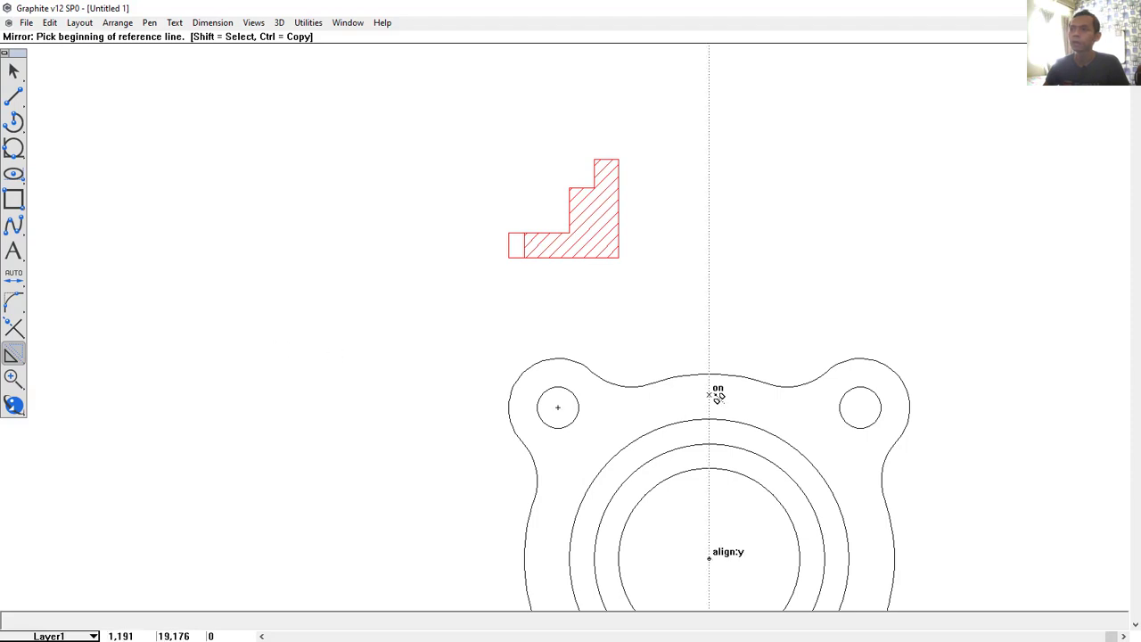
{"action": "middle_click_drag", "start_coordinate": [716, 394], "coordinate": [705, 354]}
{"action": "left_click", "coordinate": [698, 517]}
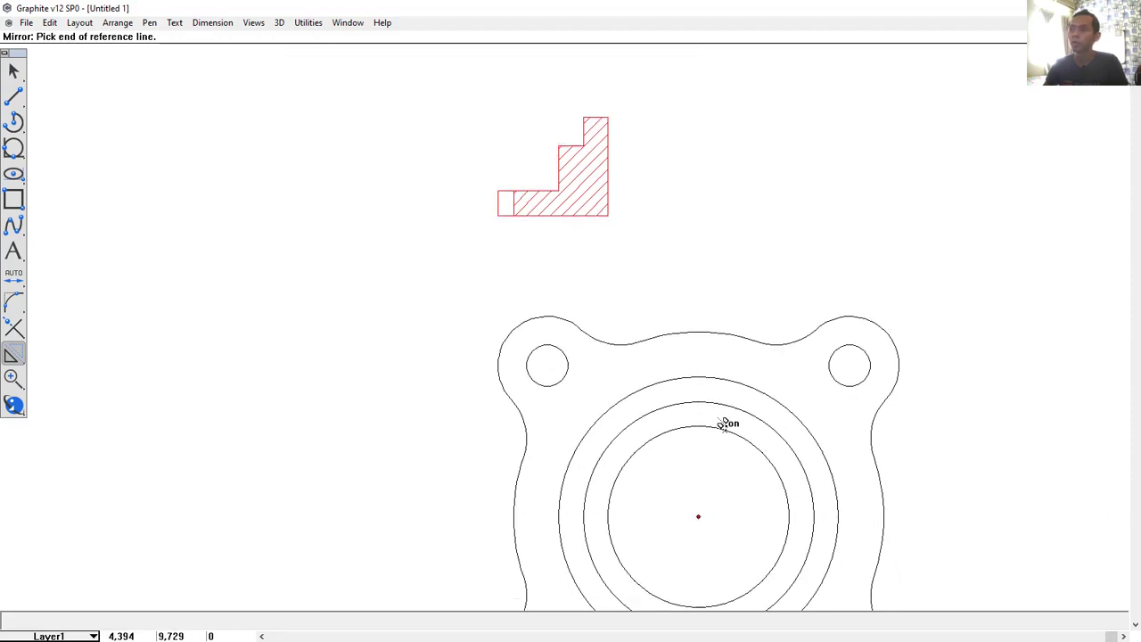
{"action": "left_click", "coordinate": [695, 279], "text": "ctrl"}
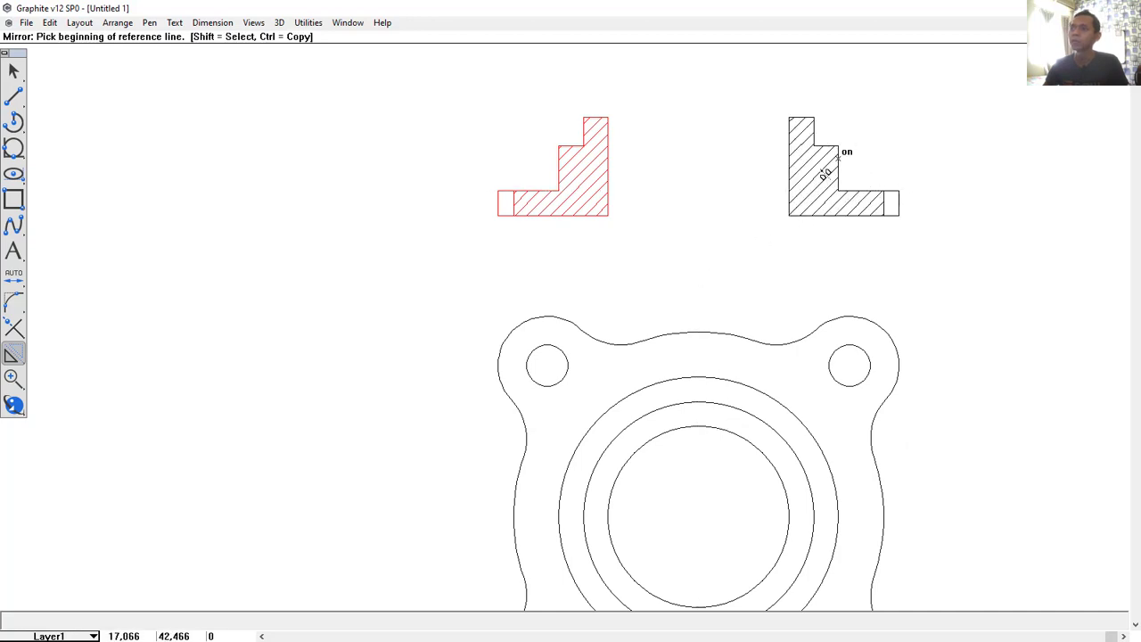
Step: Draw two horizontal lines joining the top and bottom inner corners of the two hatched halves
{"action": "scroll", "coordinate": [701, 288], "scroll_direction": "up", "scroll_amount": 3}
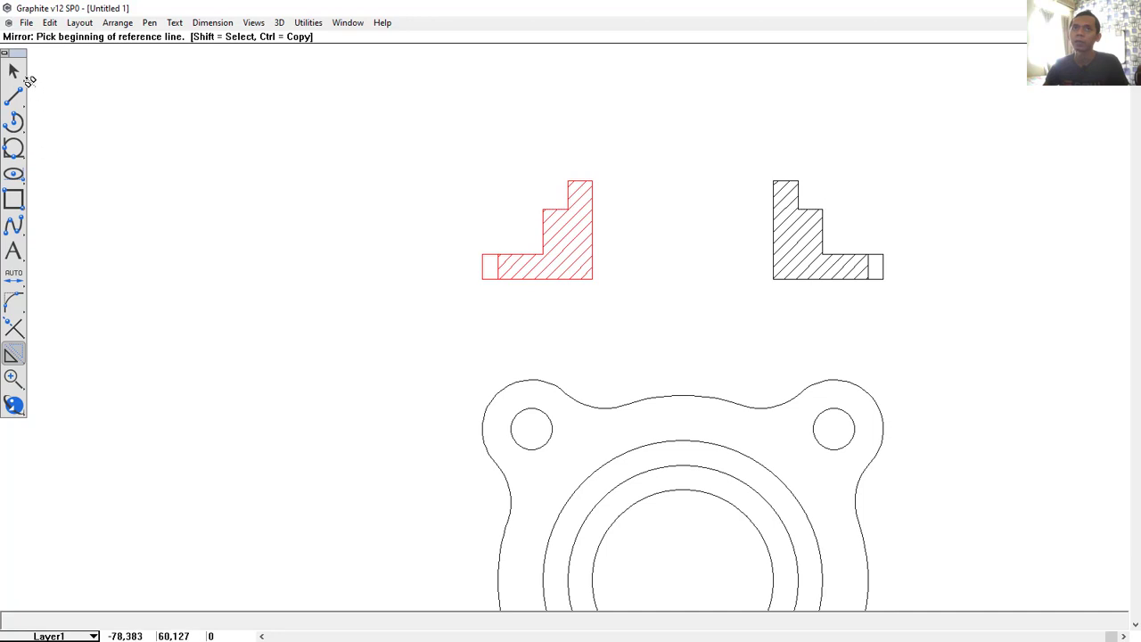
{"action": "left_click", "coordinate": [15, 95]}
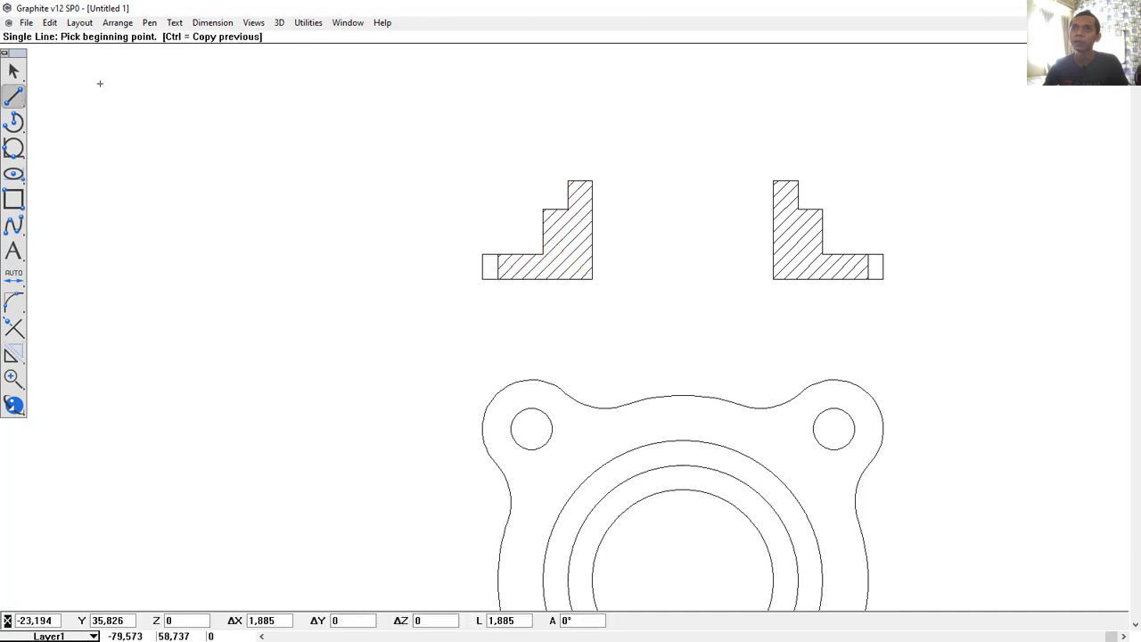
{"action": "left_click", "coordinate": [592, 181]}
{"action": "left_click", "coordinate": [773, 181]}
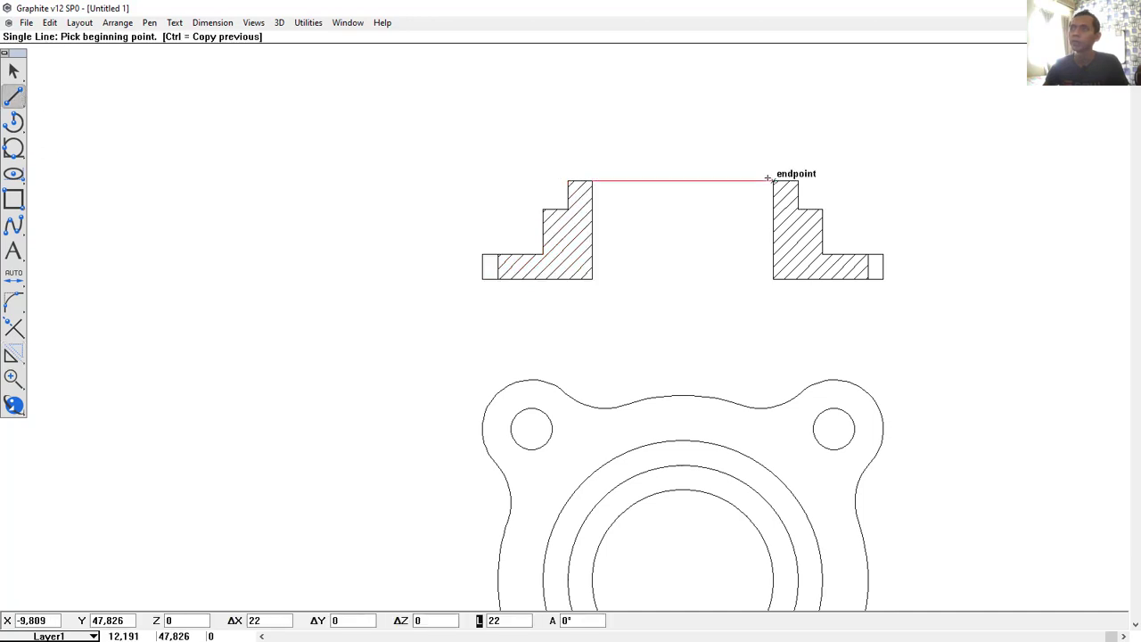
{"action": "left_click", "coordinate": [772, 279]}
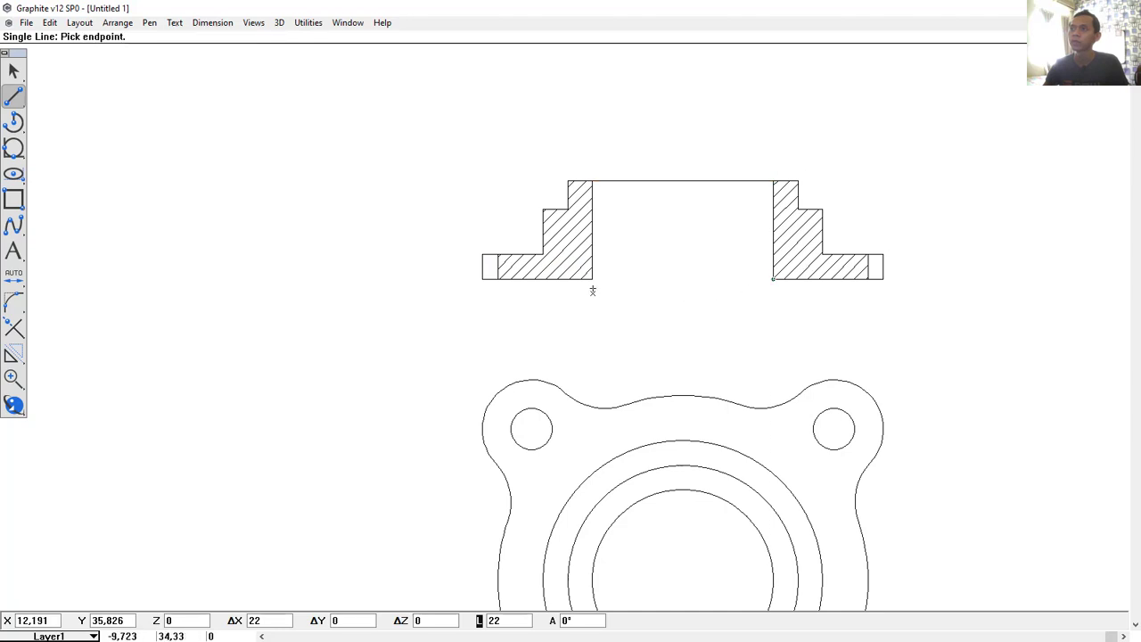
{"action": "left_click", "coordinate": [591, 279]}
Step: Activate the horizontal dimension tool and set the dimension standards' text offset, extension and gap to 1
{"action": "scroll", "coordinate": [687, 324], "scroll_direction": "down", "scroll_amount": 3}
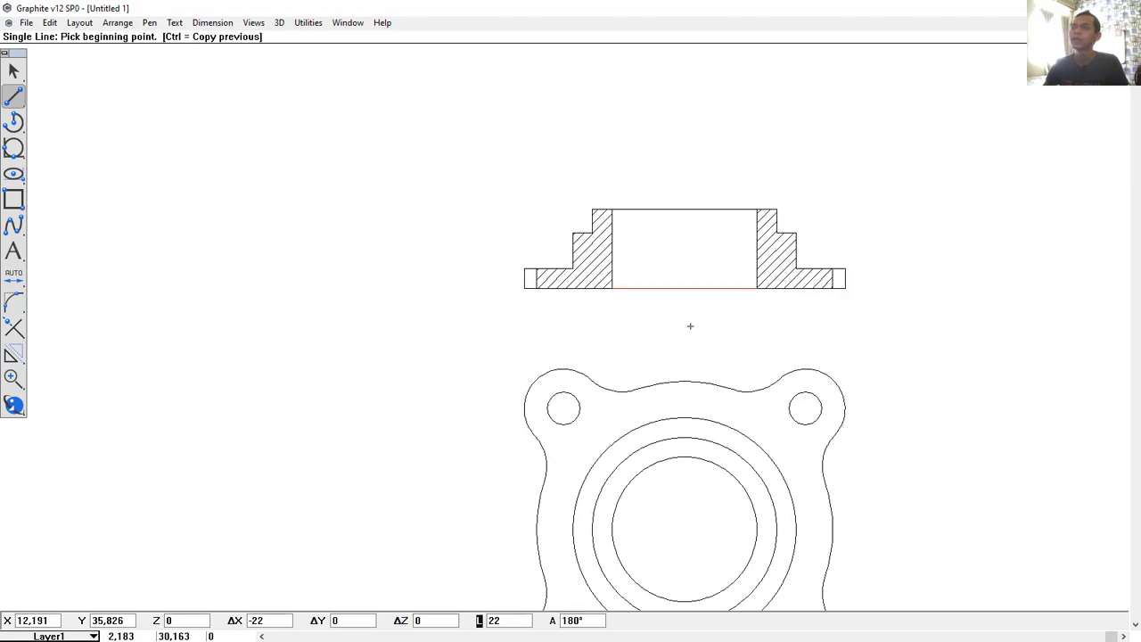
{"action": "middle_click_drag", "start_coordinate": [690, 326], "coordinate": [636, 275]}
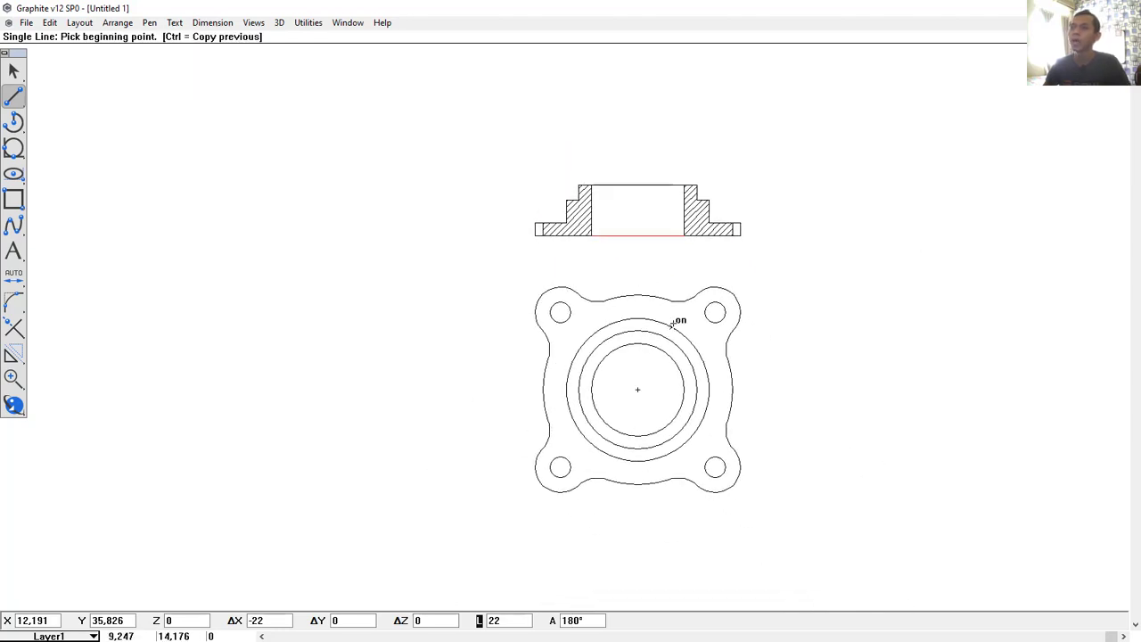
{"action": "scroll", "coordinate": [629, 252], "scroll_direction": "up", "scroll_amount": 2}
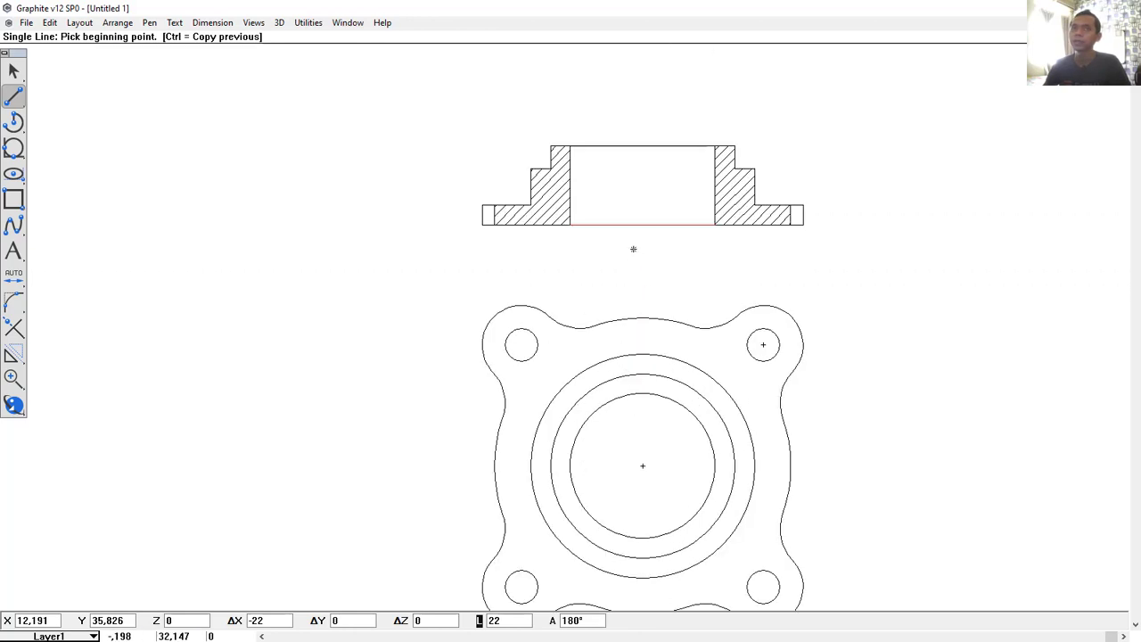
{"action": "left_click", "coordinate": [14, 279]}
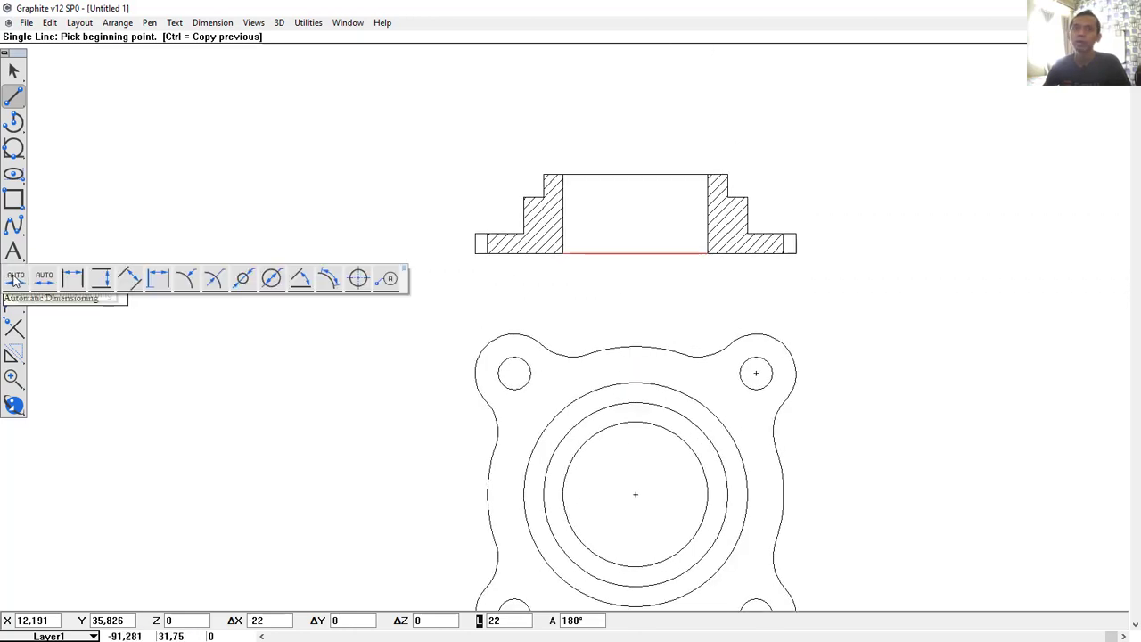
{"action": "left_click", "coordinate": [77, 277]}
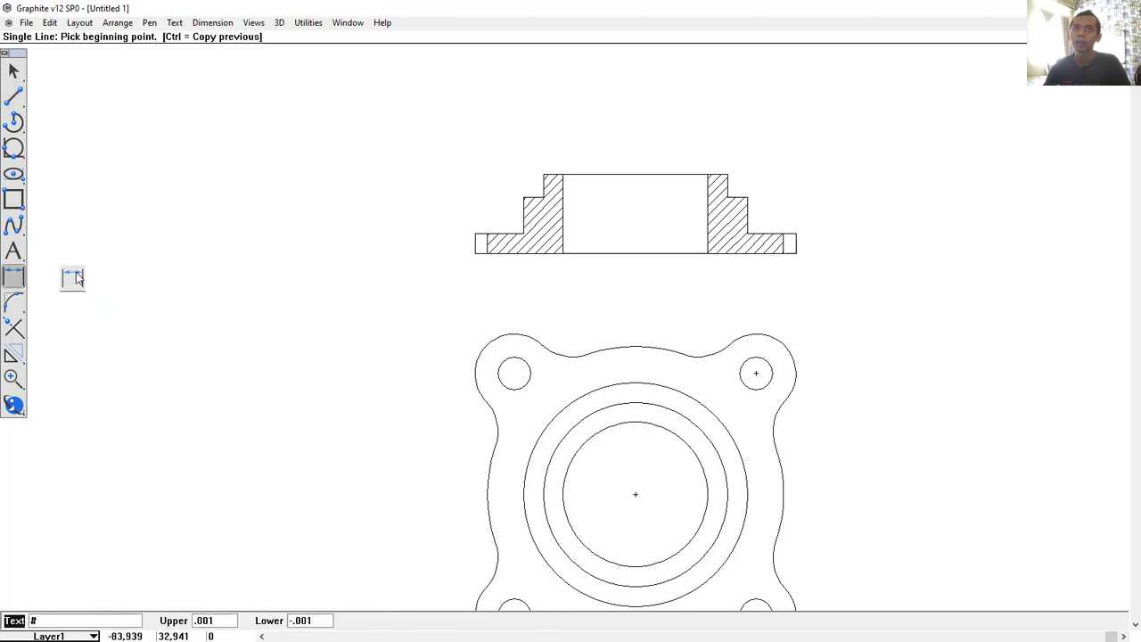
{"action": "left_click", "coordinate": [215, 25]}
{"action": "left_click", "coordinate": [234, 41]}
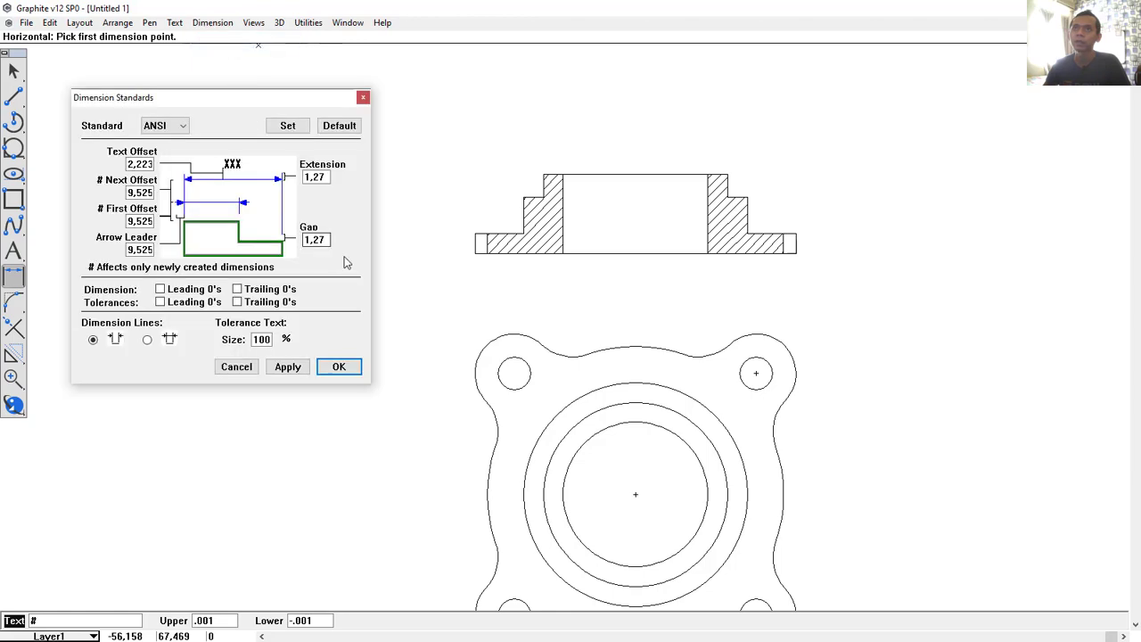
{"action": "double_click", "coordinate": [143, 165]}
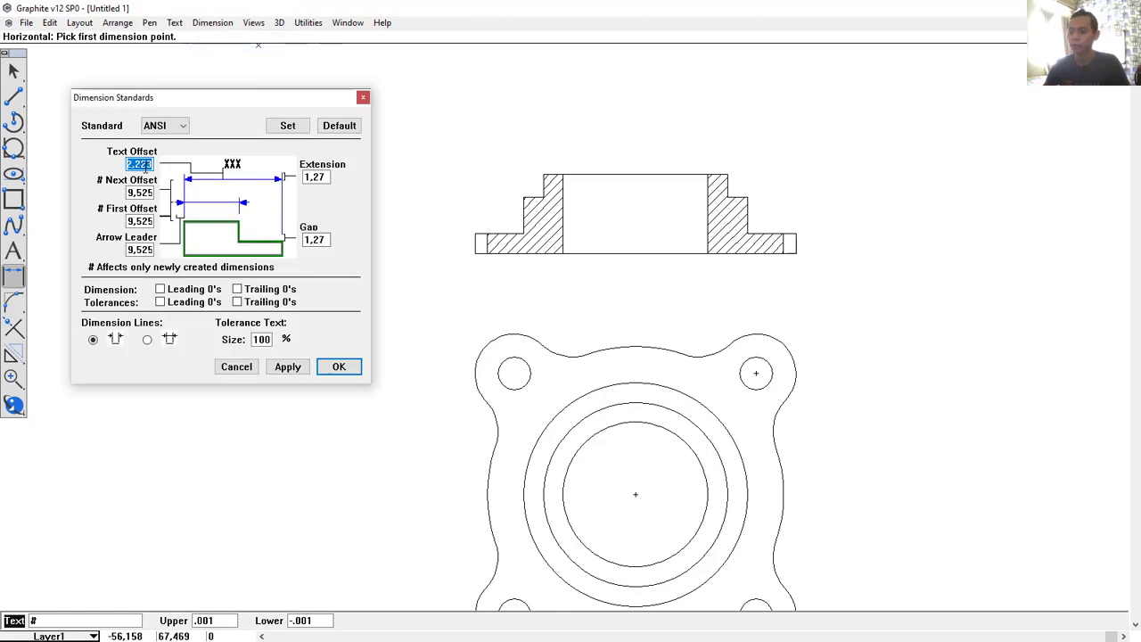
{"action": "type", "text": "1"}
{"action": "double_click", "coordinate": [307, 177]}
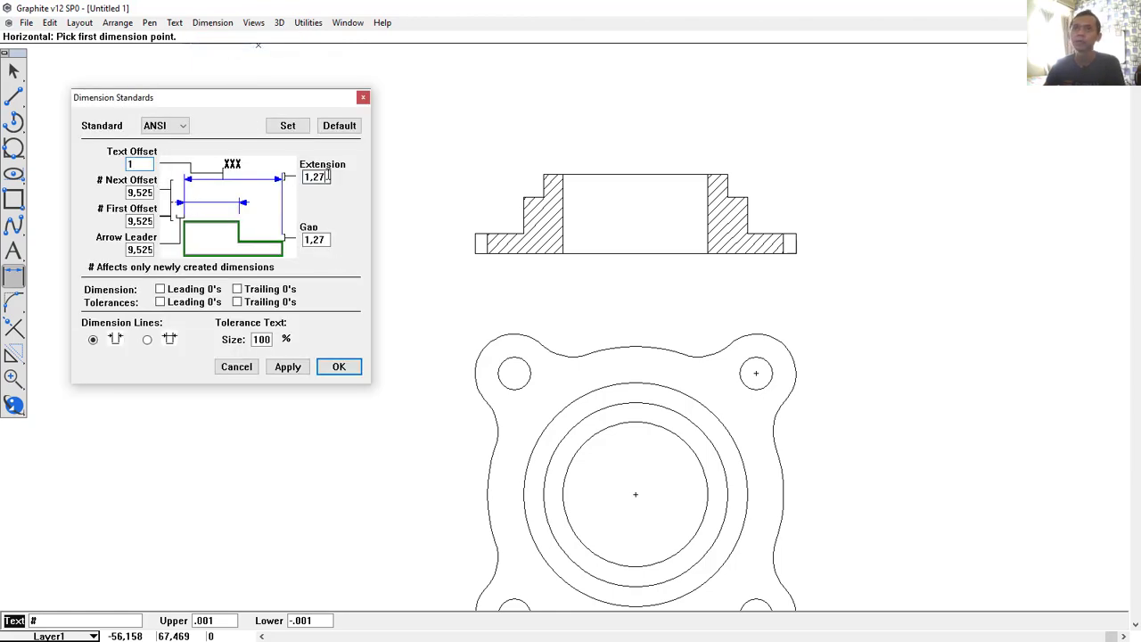
{"action": "type", "text": "1"}
{"action": "double_click", "coordinate": [309, 240]}
{"action": "type", "text": "1"}
Step: Set the next offset, first offset and arrow leader to 2 in the dimension standards and apply them
{"action": "double_click", "coordinate": [142, 193]}
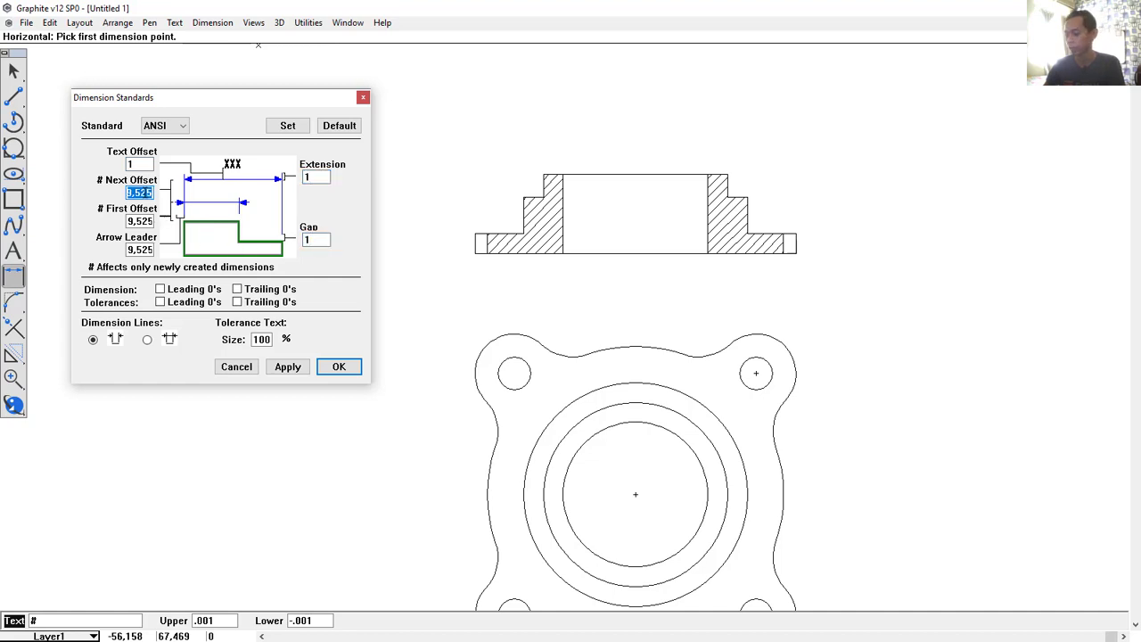
{"action": "type", "text": "2"}
{"action": "double_click", "coordinate": [143, 222]}
{"action": "type", "text": "2"}
{"action": "double_click", "coordinate": [141, 249]}
{"action": "type", "text": "2"}
{"action": "left_click", "coordinate": [337, 369]}
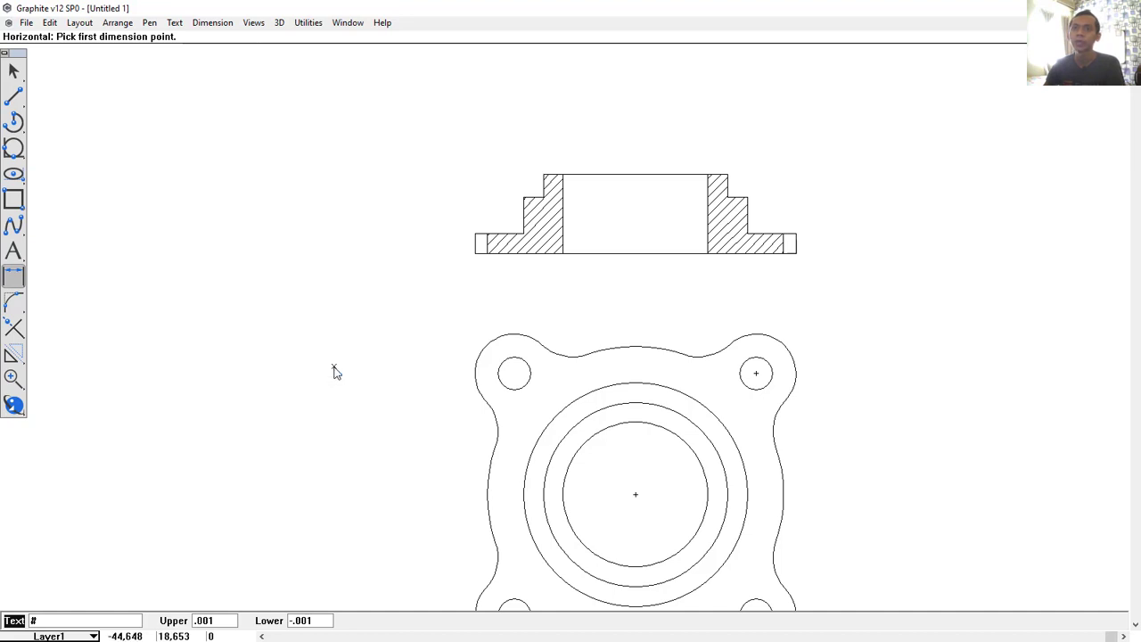
Step: Set the dimension text's font size to a custom value of 2
{"action": "left_click", "coordinate": [214, 24]}
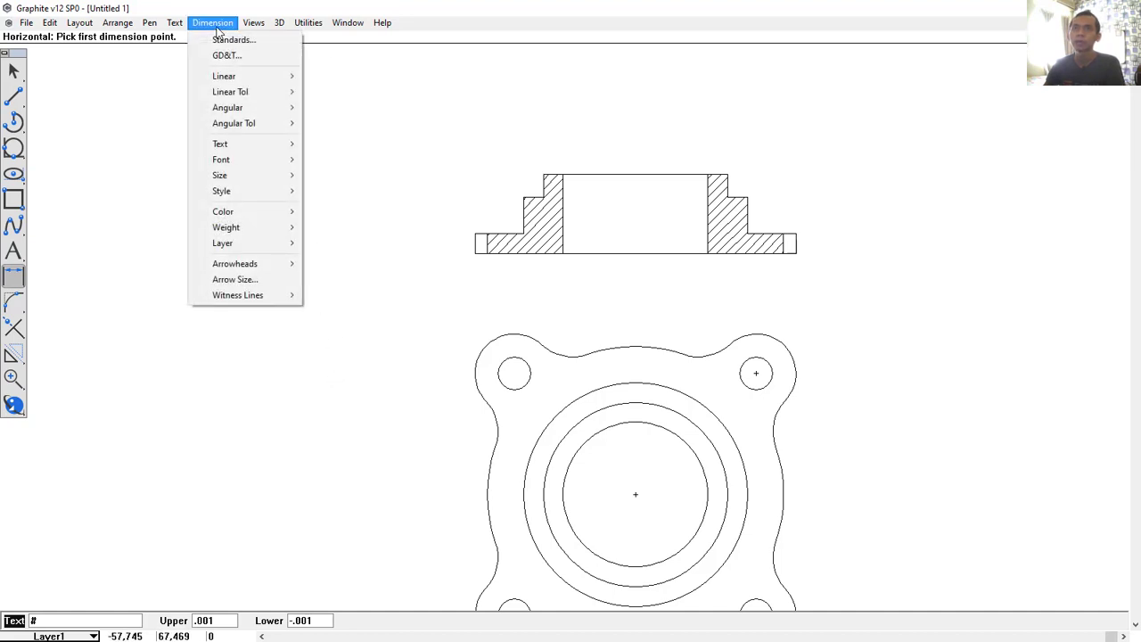
{"action": "mouse_move", "coordinate": [234, 181]}
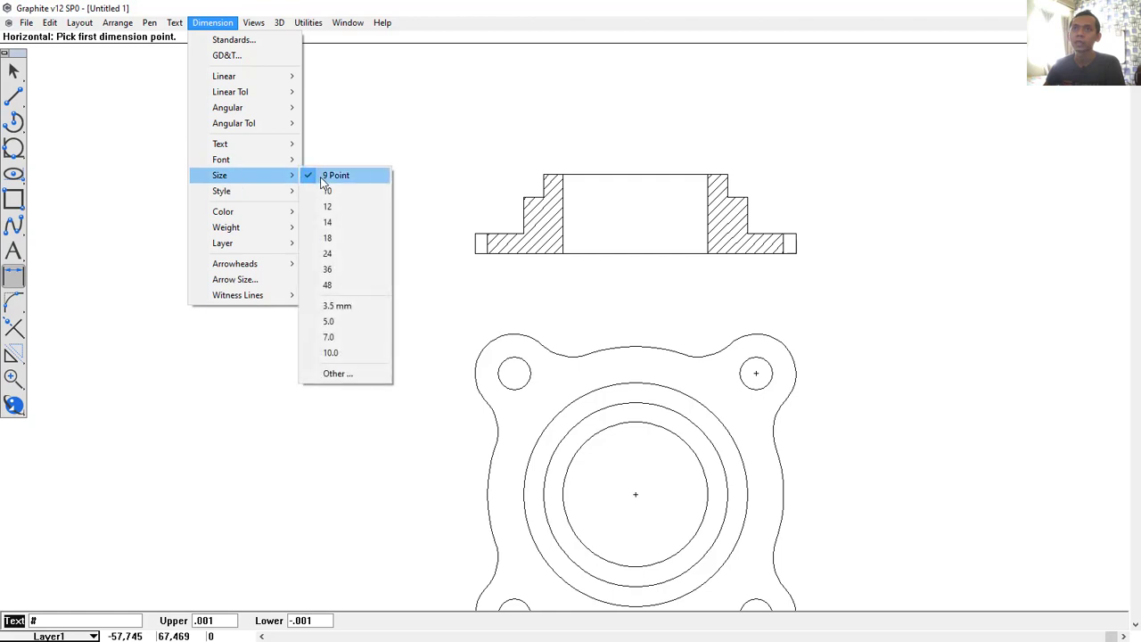
{"action": "left_click", "coordinate": [347, 377]}
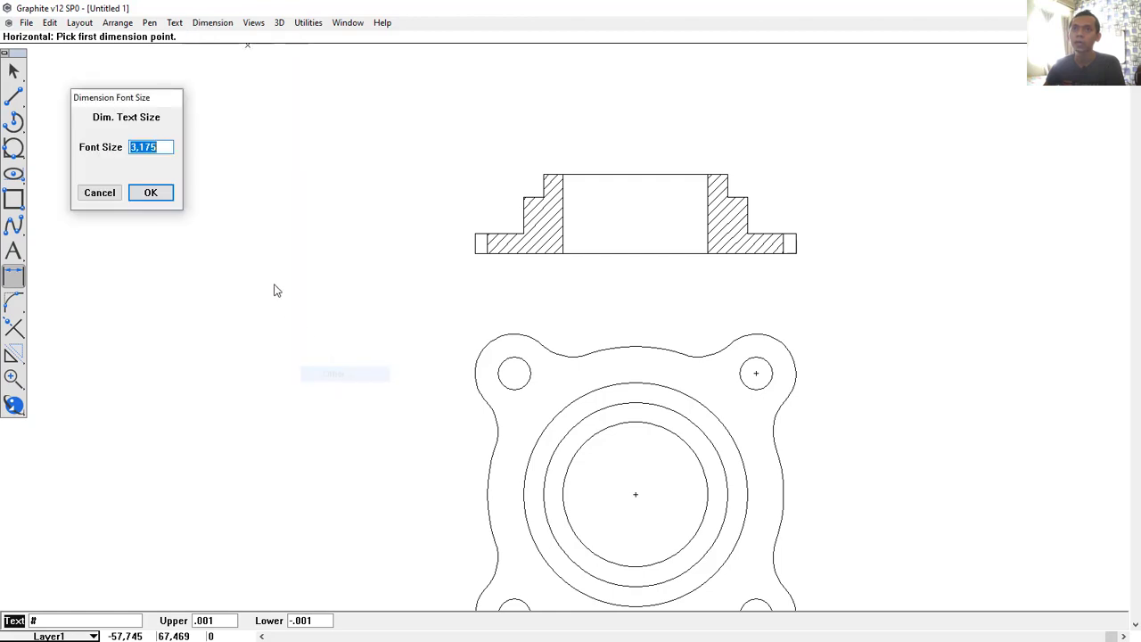
{"action": "type", "text": "2"}
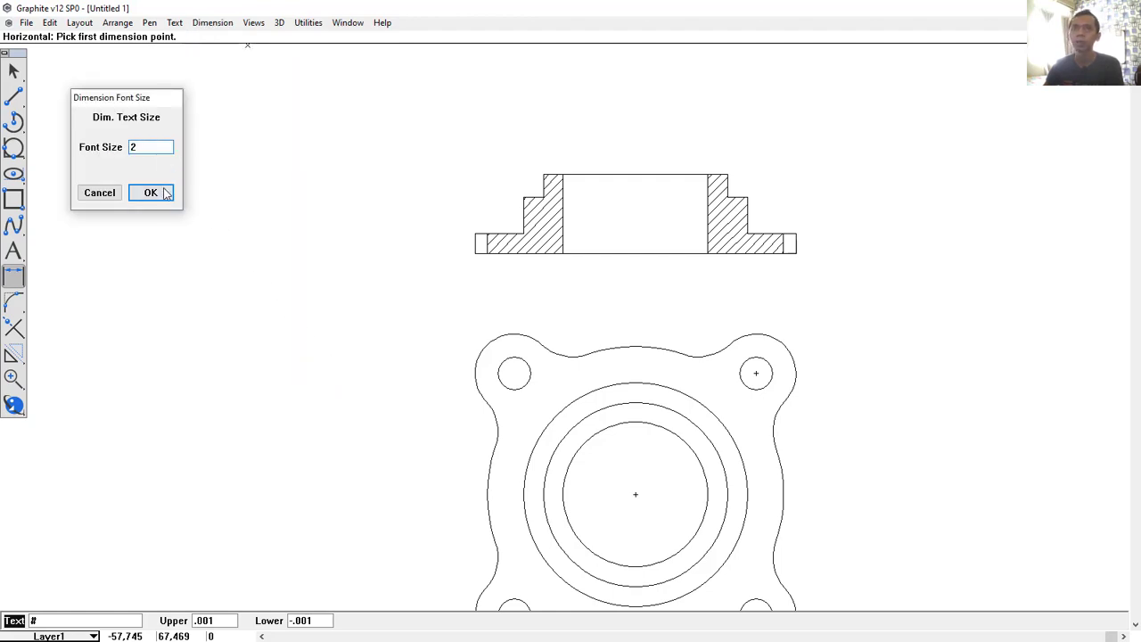
{"action": "left_click", "coordinate": [153, 193]}
Step: Set the dimension arrow sizes to dot size 1, length 1 and height 1
{"action": "left_click", "coordinate": [200, 25]}
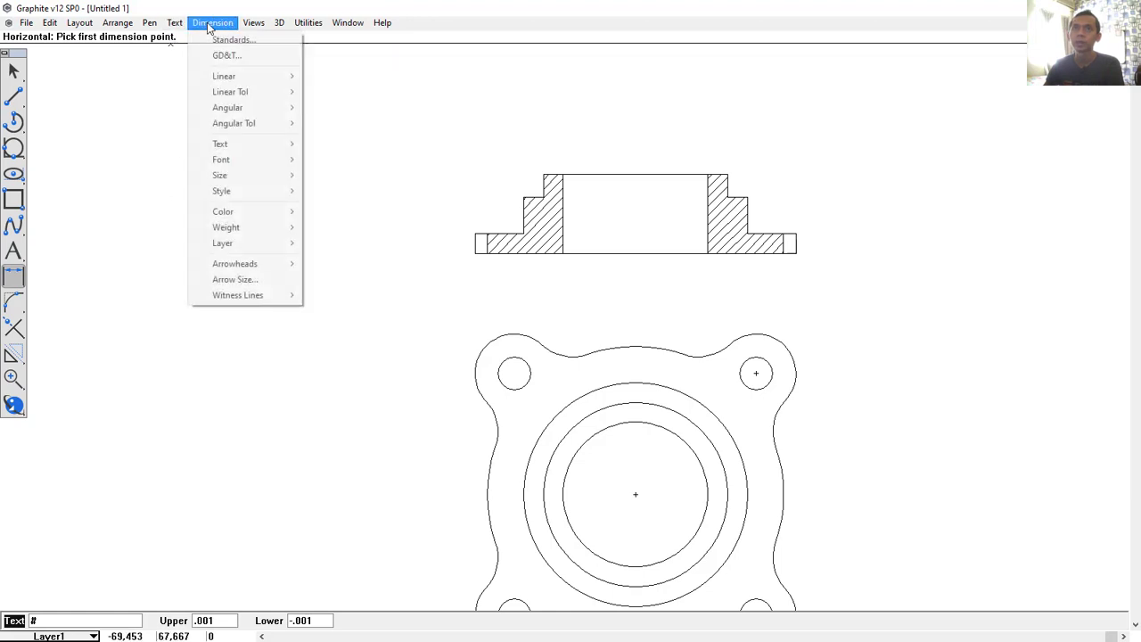
{"action": "left_click", "coordinate": [236, 284]}
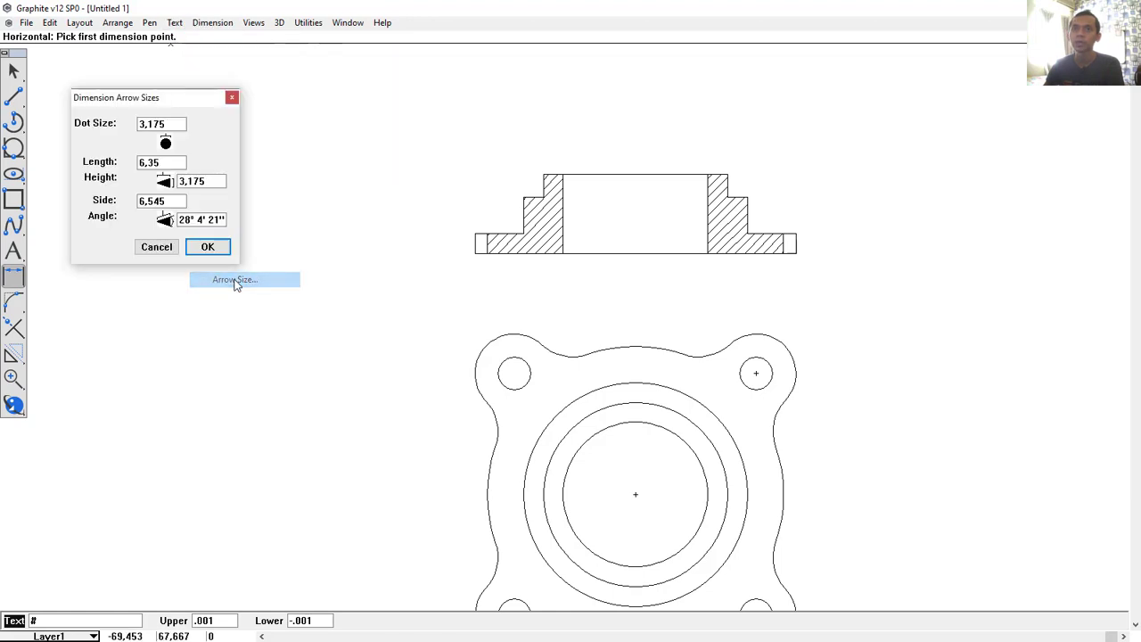
{"action": "left_click", "coordinate": [172, 124]}
{"action": "double_click", "coordinate": [172, 124]}
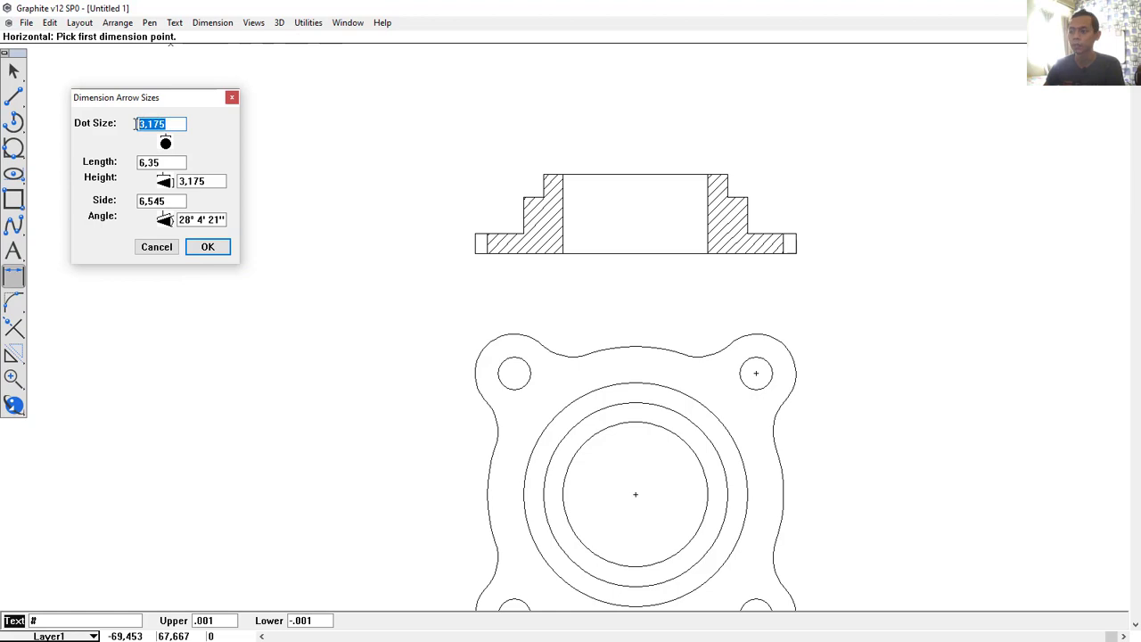
{"action": "type", "text": "1"}
{"action": "double_click", "coordinate": [169, 161]}
{"action": "type", "text": "1"}
{"action": "double_click", "coordinate": [180, 181]}
{"action": "type", "text": "1"}
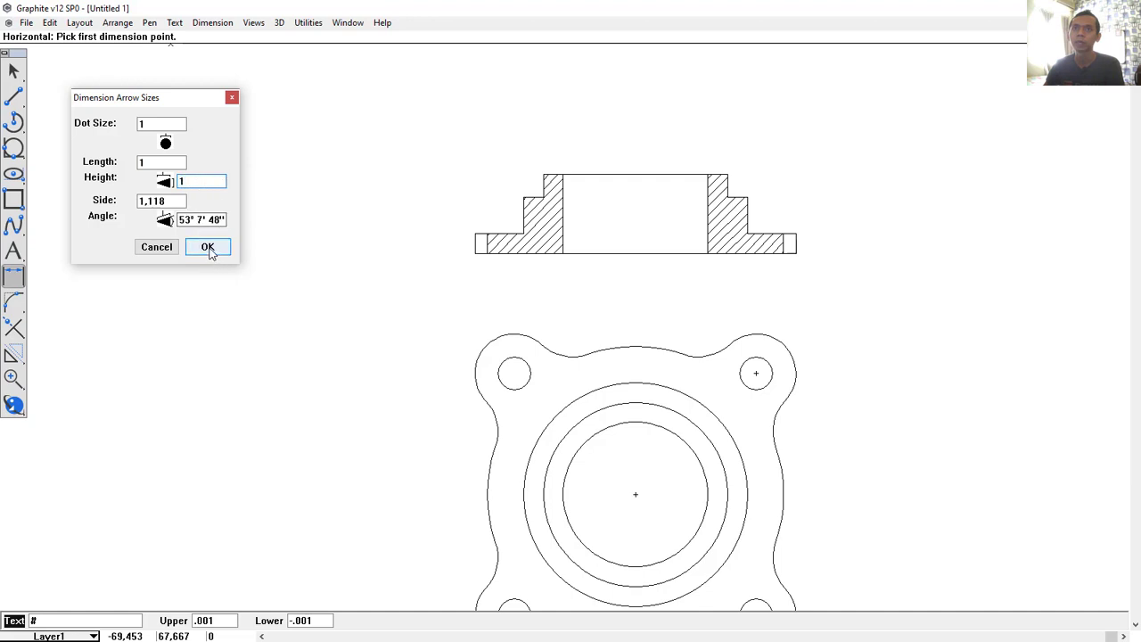
{"action": "left_click", "coordinate": [210, 248]}
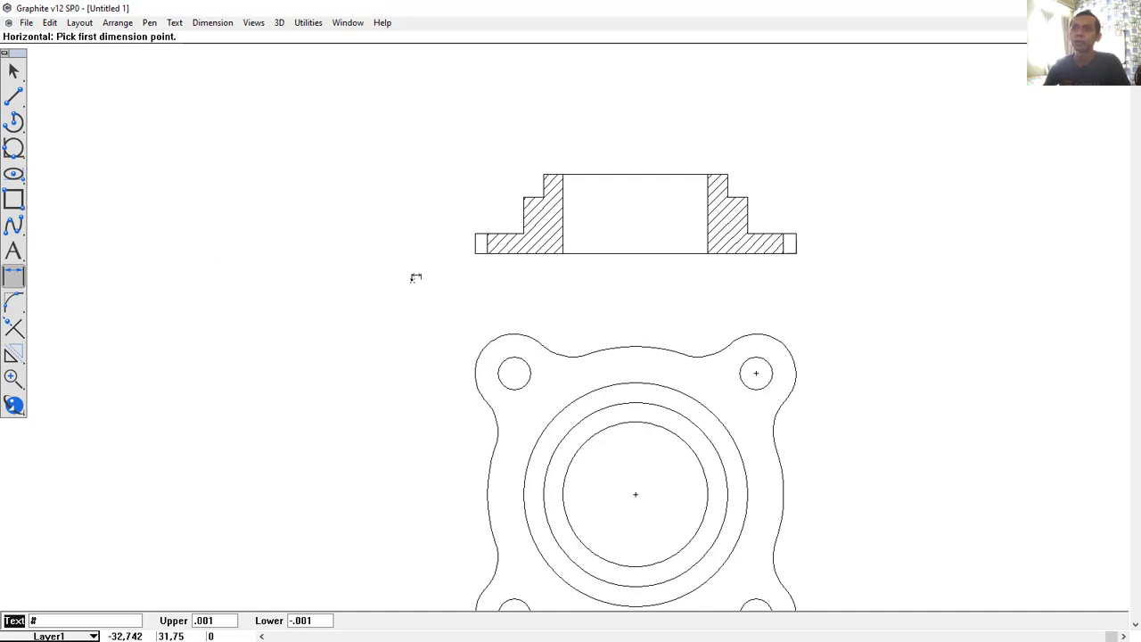
Step: Add horizontal dimensions for the section's bore width, placed below the view, and for the top rim's outer width, placed above it
{"action": "left_click", "coordinate": [563, 253]}
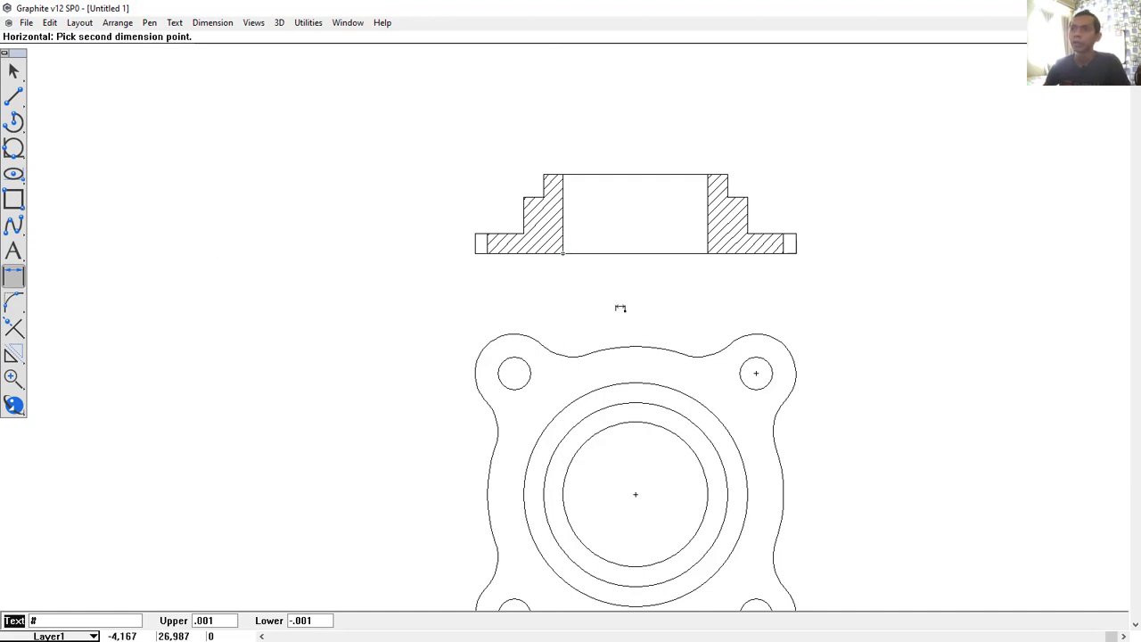
{"action": "left_click", "coordinate": [707, 254]}
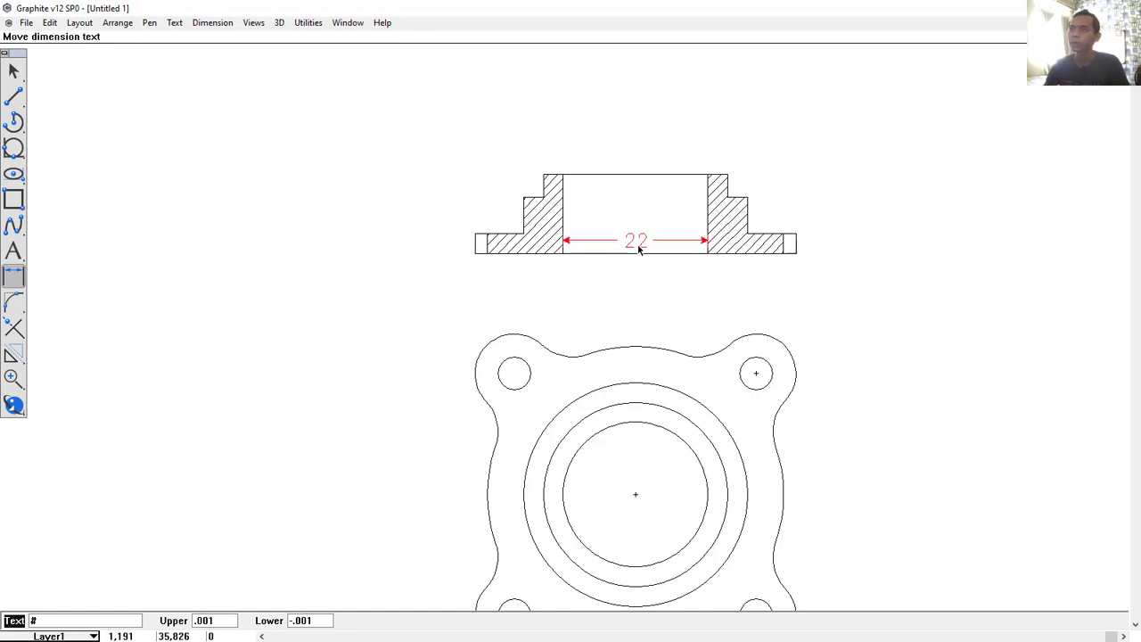
{"action": "left_click_drag", "start_coordinate": [639, 246], "coordinate": [634, 279]}
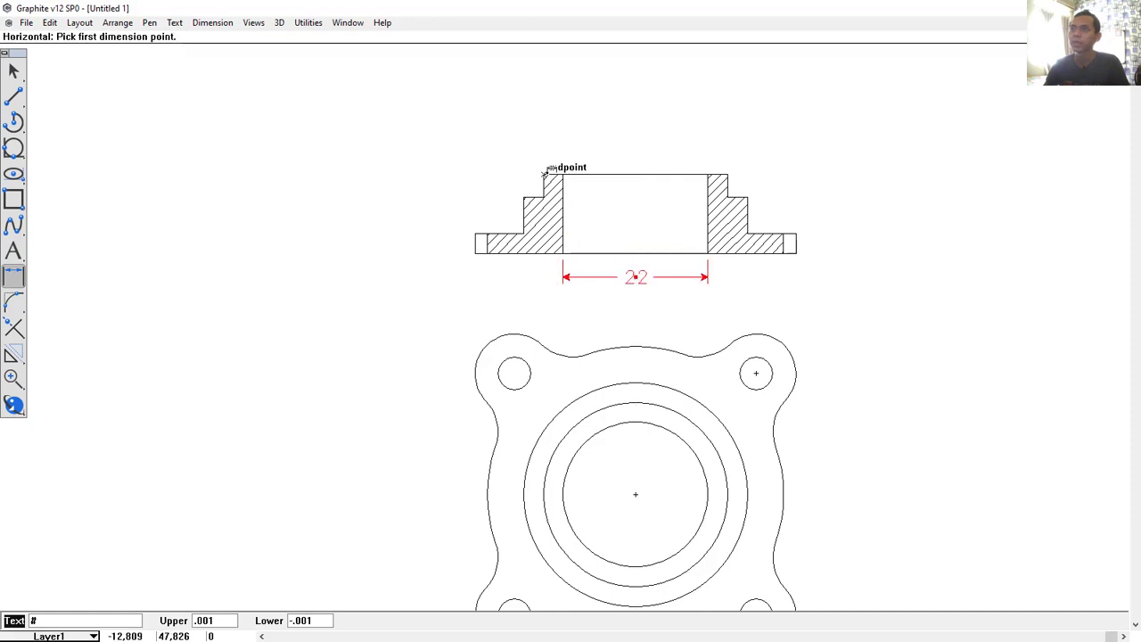
{"action": "left_click", "coordinate": [545, 173]}
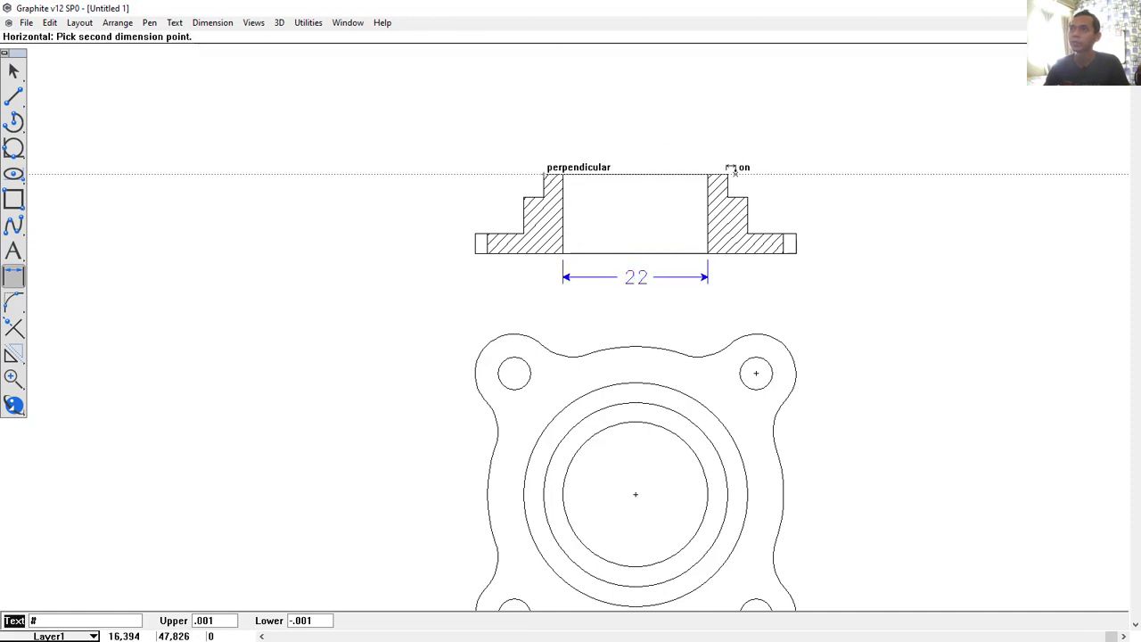
{"action": "left_click", "coordinate": [729, 173]}
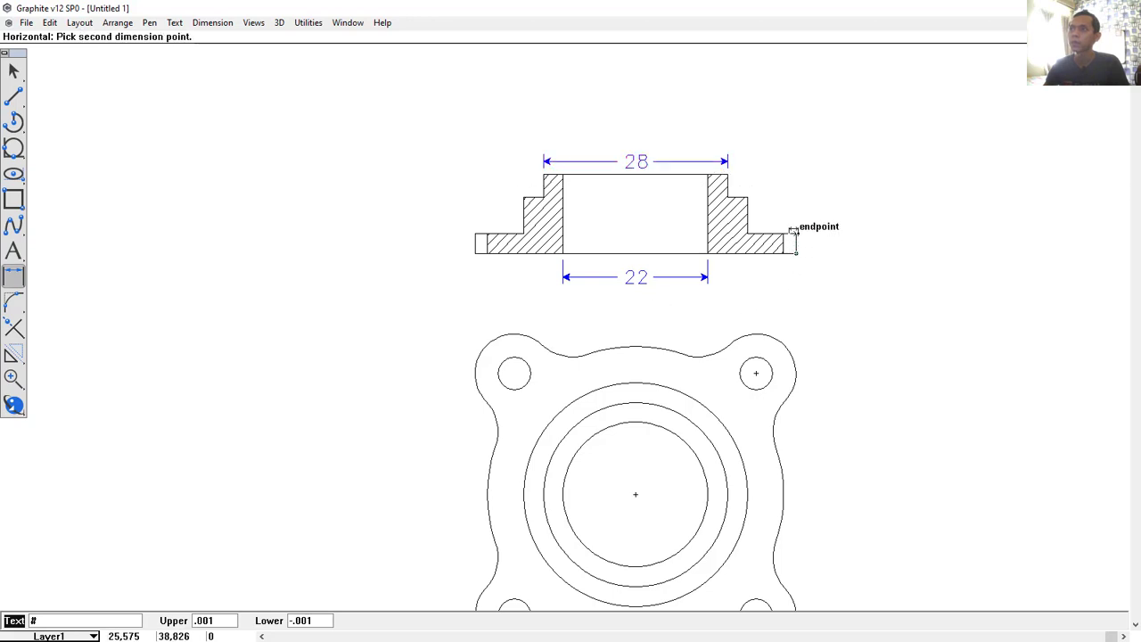
Step: Add a vertical dimension for the base flange's thickness at the section's right end
{"action": "left_click", "coordinate": [792, 230]}
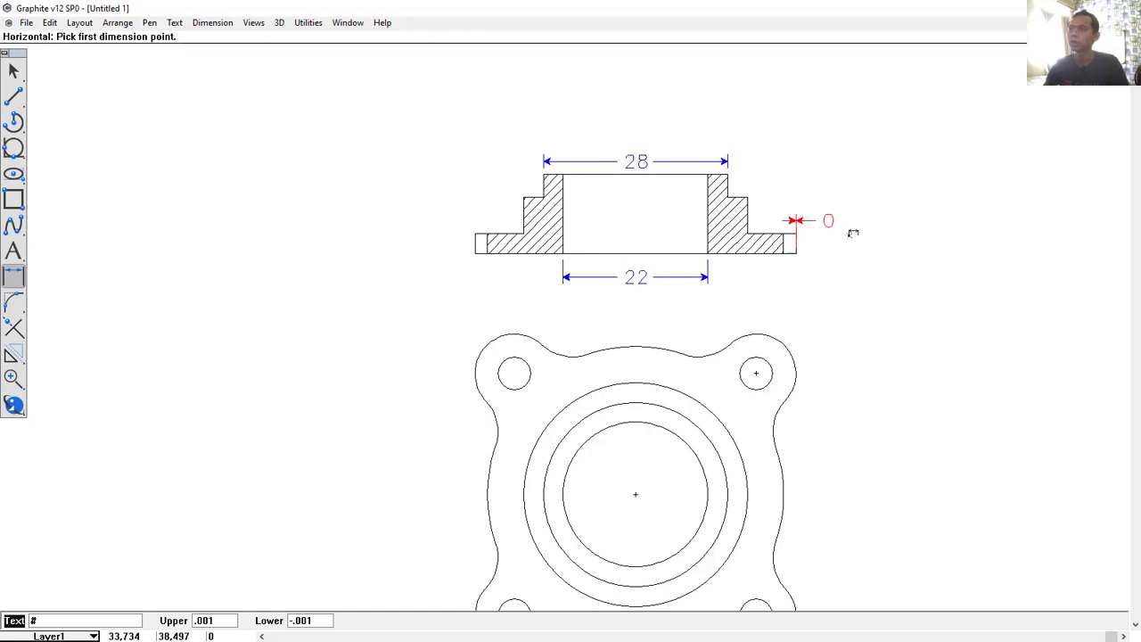
{"action": "left_click", "coordinate": [11, 282]}
{"action": "left_click", "coordinate": [99, 278]}
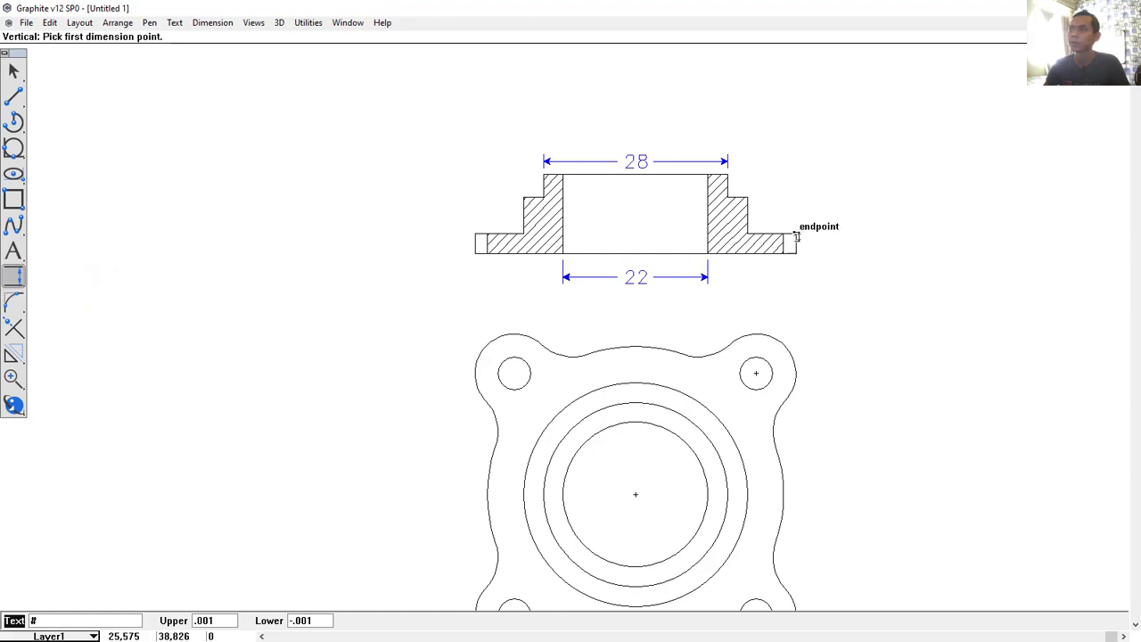
{"action": "left_click", "coordinate": [796, 235]}
{"action": "left_click", "coordinate": [797, 249]}
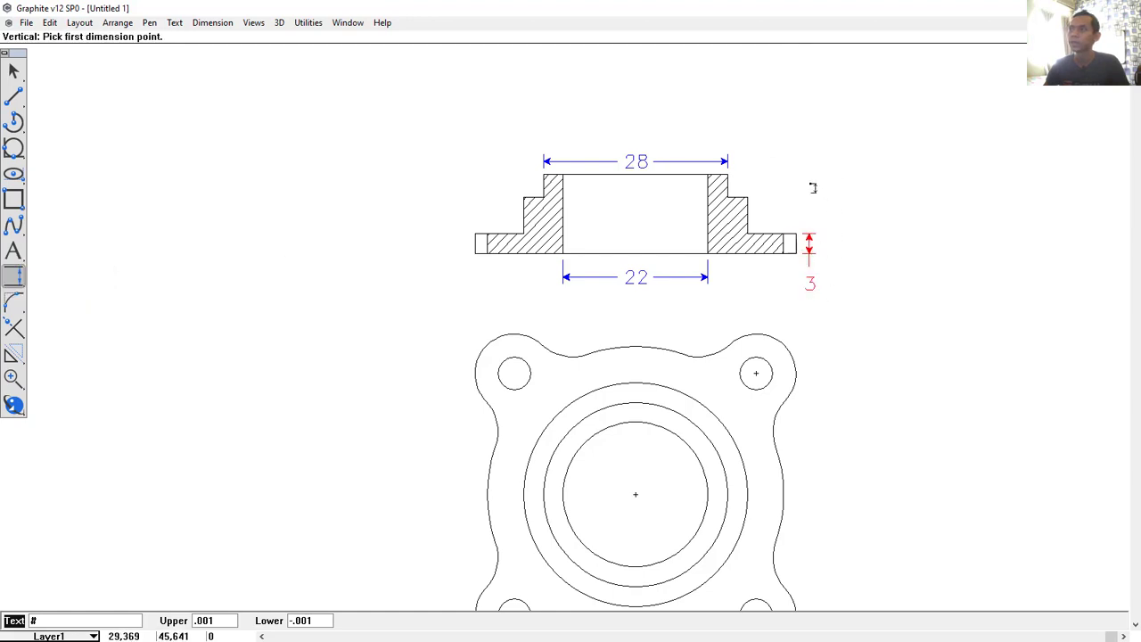
Step: Add a vertical dimension for the section's middle step height on the right side, with its text just above the dimension arrows
{"action": "left_click", "coordinate": [749, 197]}
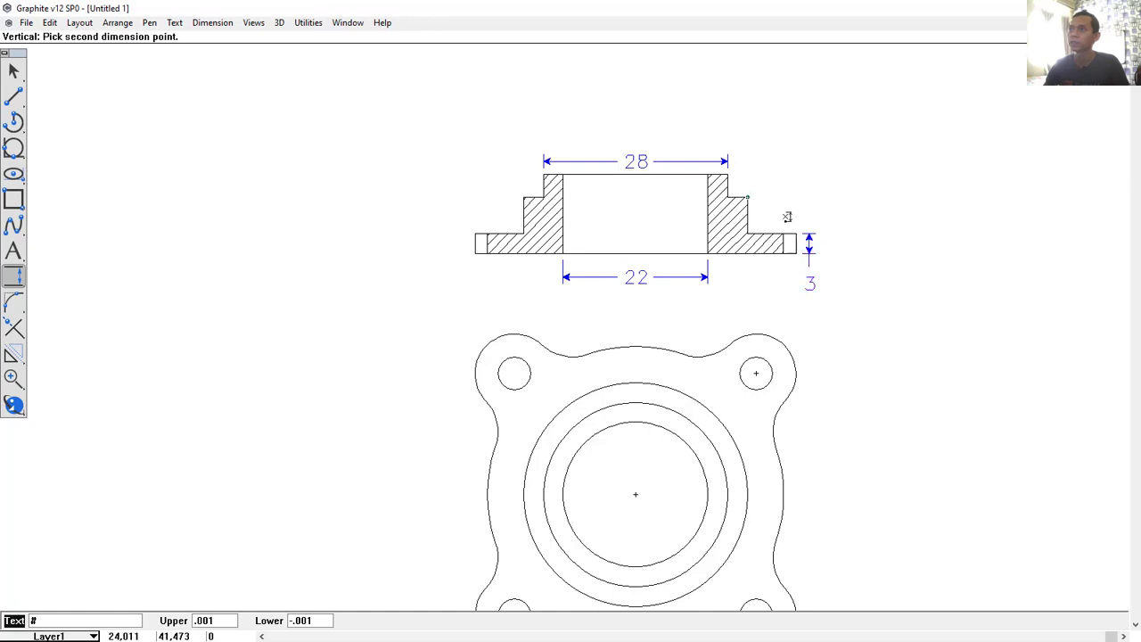
{"action": "left_click", "coordinate": [785, 233]}
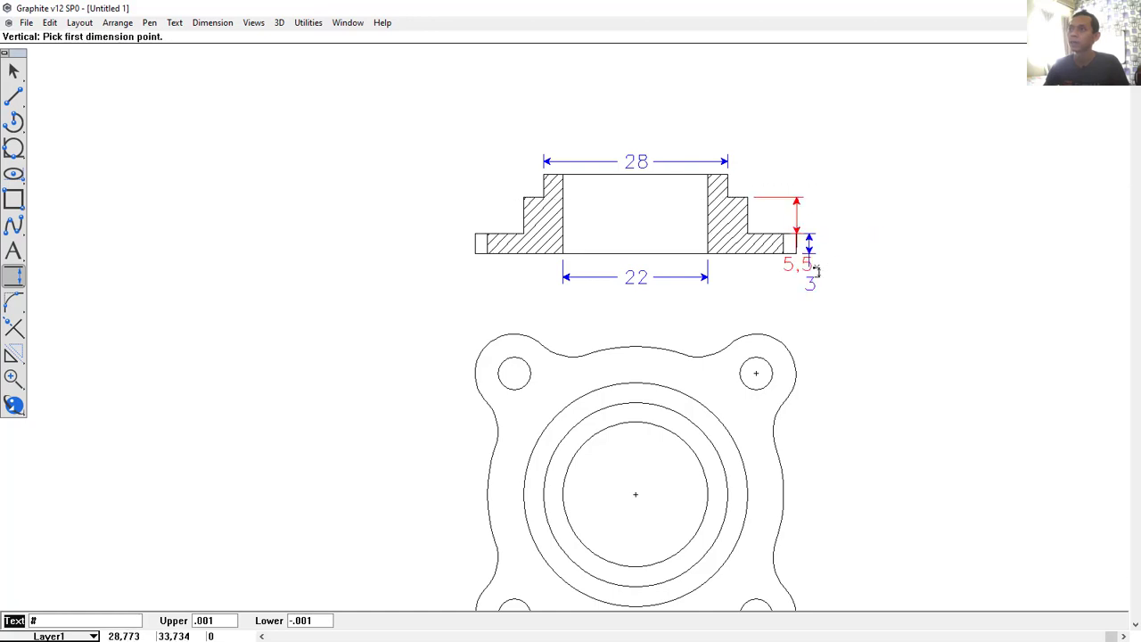
{"action": "left_click_drag", "start_coordinate": [789, 270], "coordinate": [815, 129]}
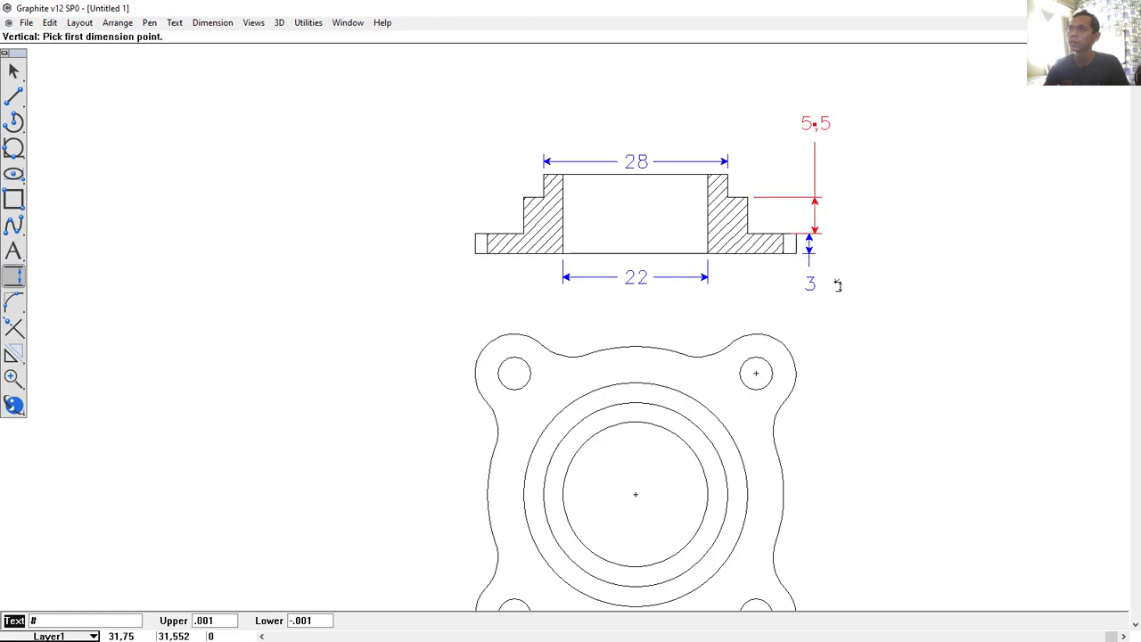
{"action": "left_click_drag", "start_coordinate": [821, 125], "coordinate": [820, 178]}
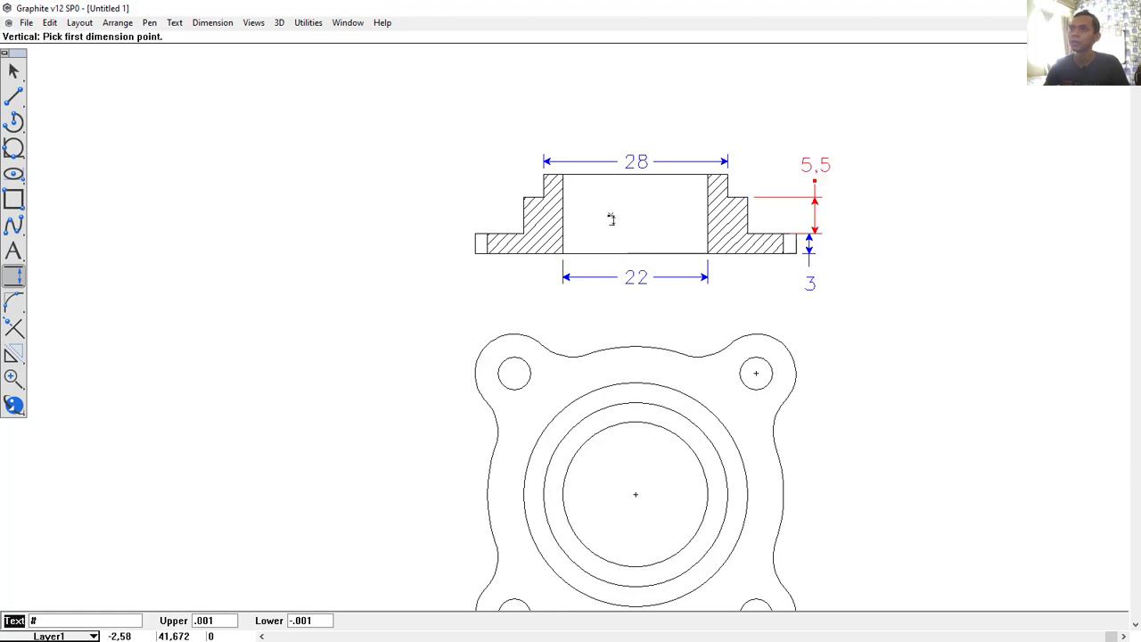
Step: Add a vertical dimension for the section's top step height and place it outside the view's left side
{"action": "left_click", "coordinate": [544, 175]}
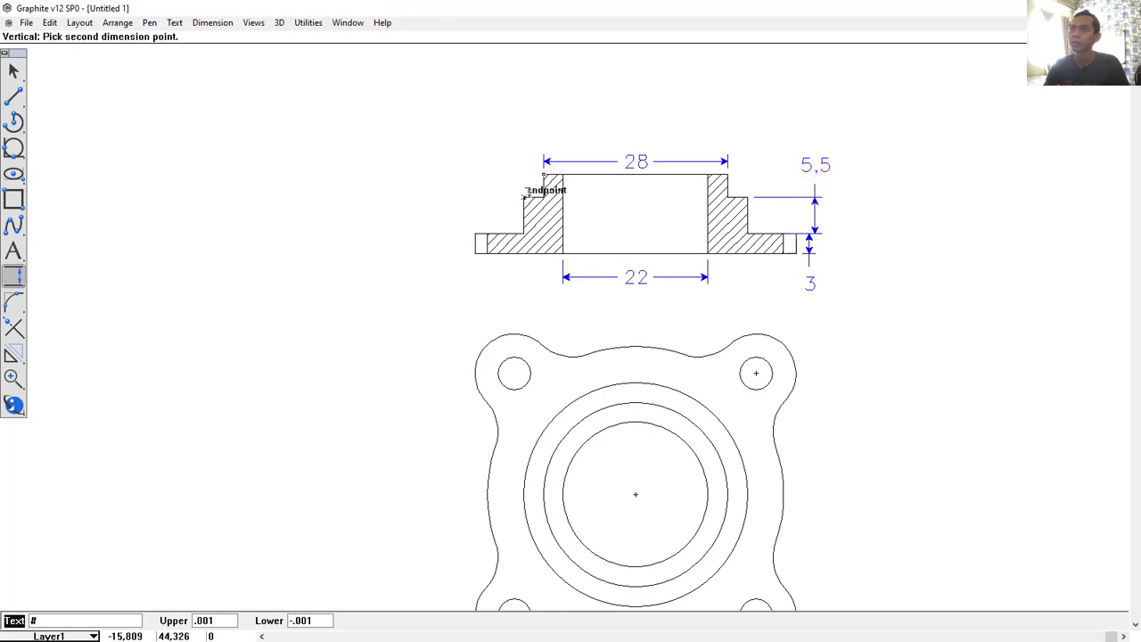
{"action": "left_click", "coordinate": [544, 197]}
{"action": "left_click", "coordinate": [567, 229]}
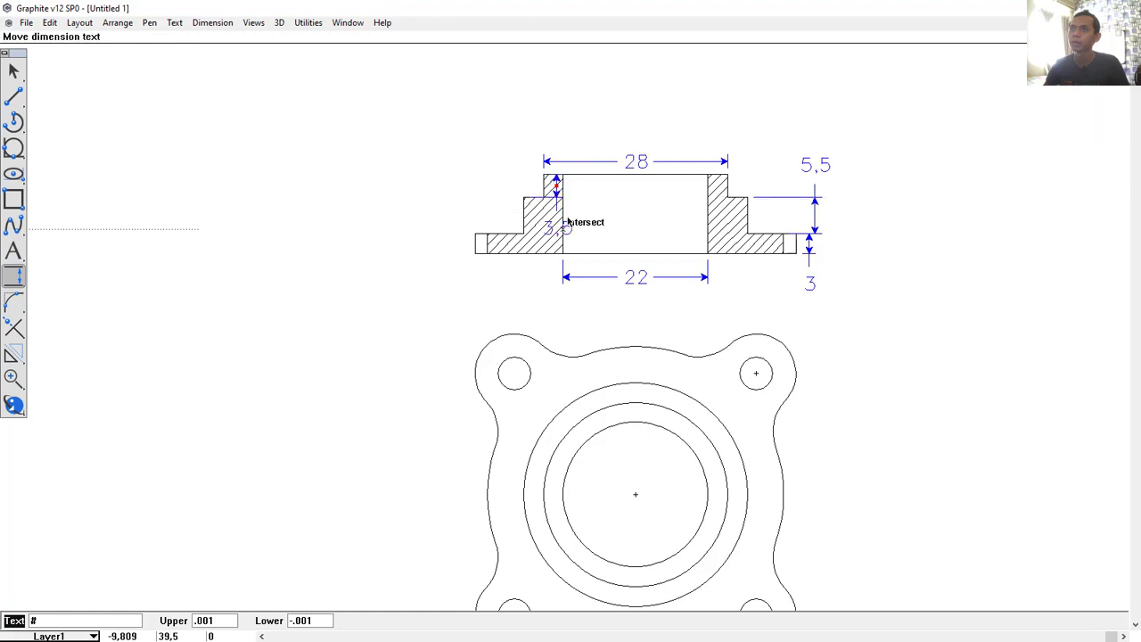
{"action": "left_click", "coordinate": [499, 183]}
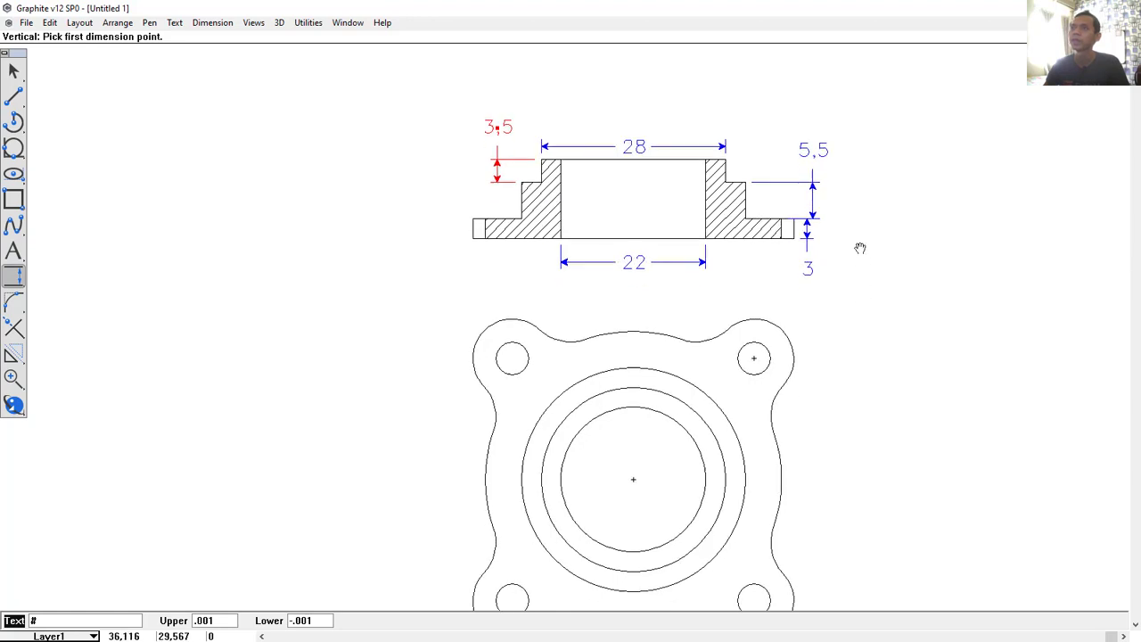
Step: Add Radial Arrow Out dimensions to the lower-left lug's outer arc and its hole, moving the lug's radius text closer to the outline
{"action": "scroll", "coordinate": [857, 223], "scroll_direction": "down", "scroll_amount": 3}
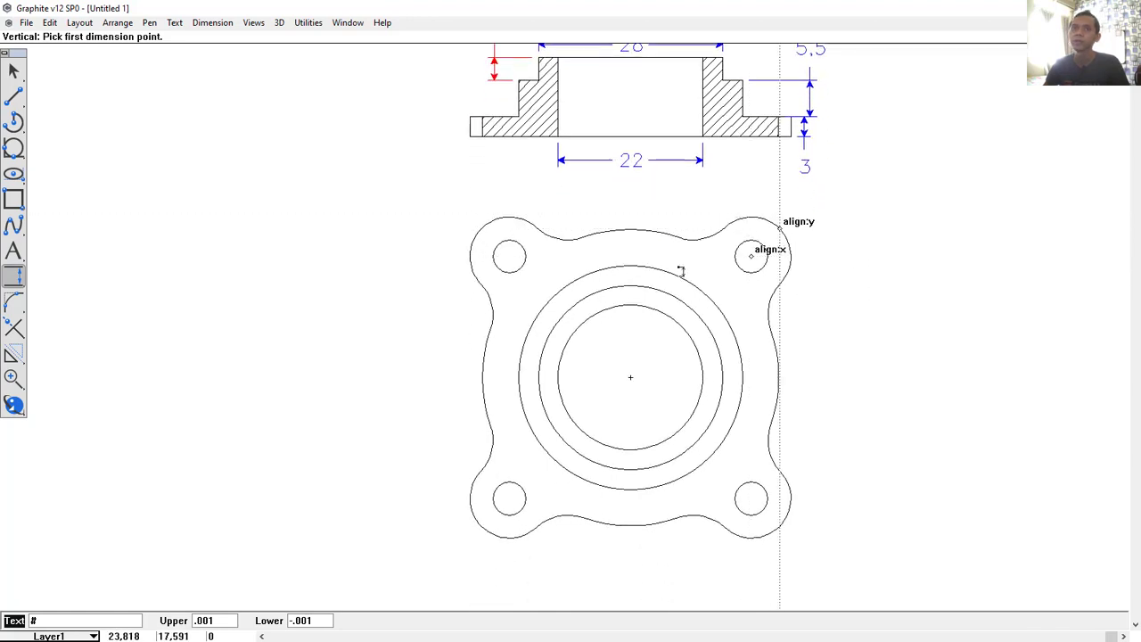
{"action": "left_click", "coordinate": [16, 279]}
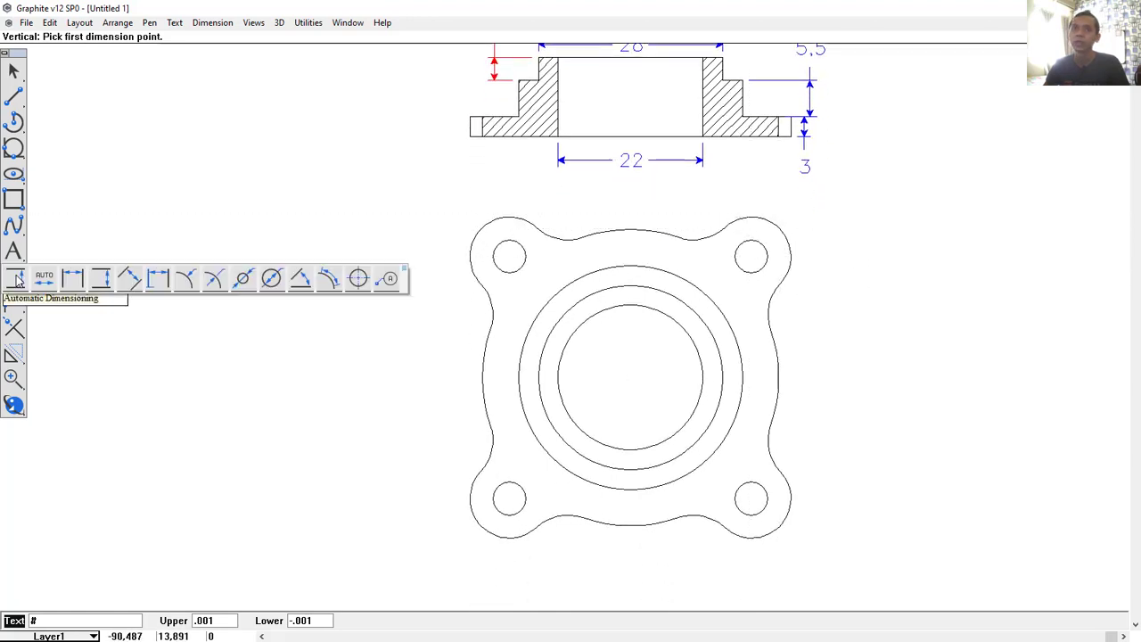
{"action": "left_click", "coordinate": [191, 280]}
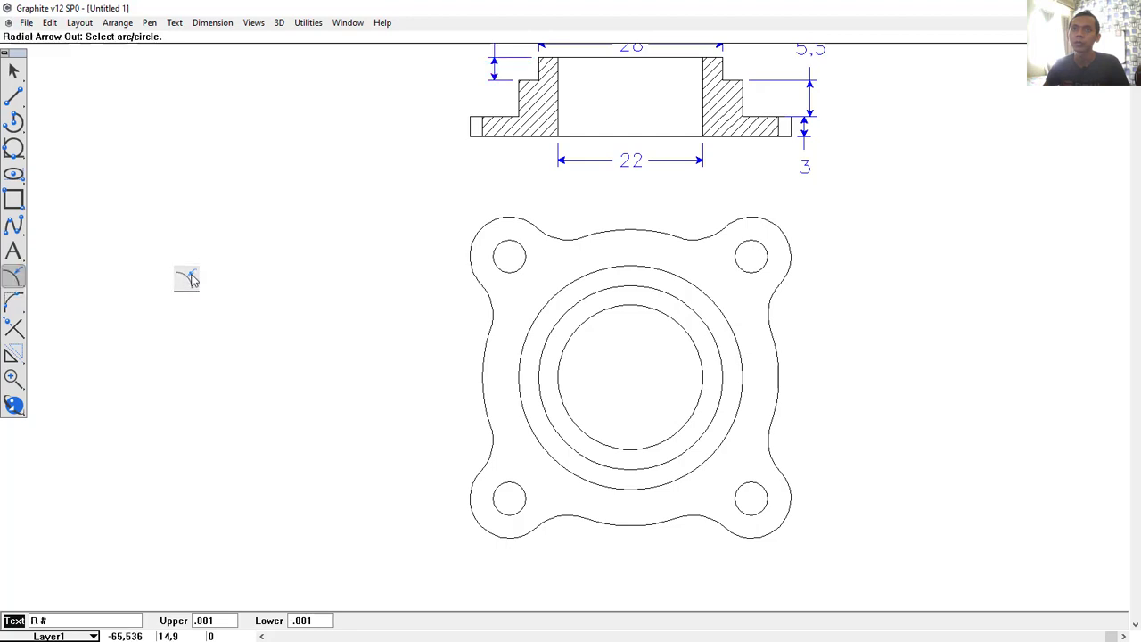
{"action": "middle_click_drag", "start_coordinate": [630, 417], "coordinate": [640, 352]}
{"action": "left_click", "coordinate": [482, 427]}
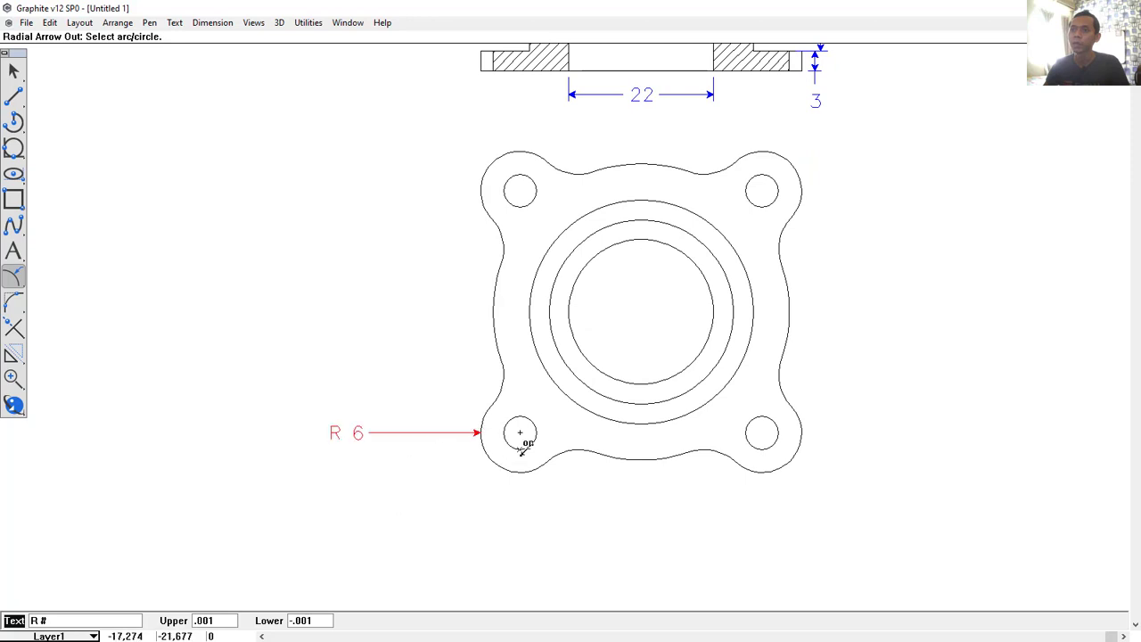
{"action": "left_click", "coordinate": [518, 447]}
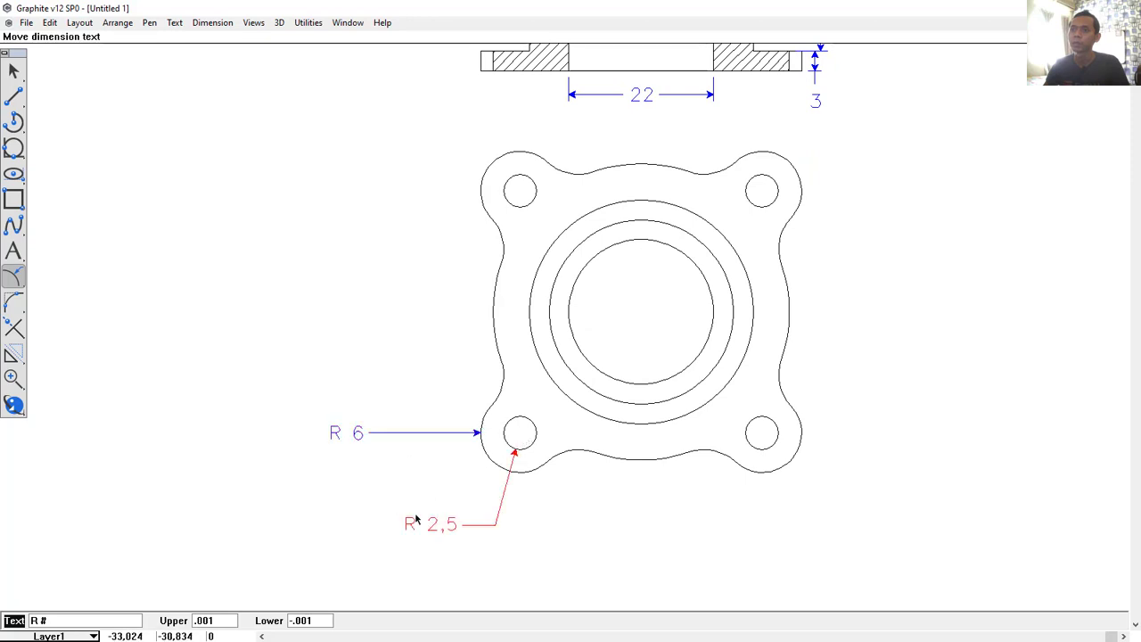
{"action": "left_click", "coordinate": [415, 521]}
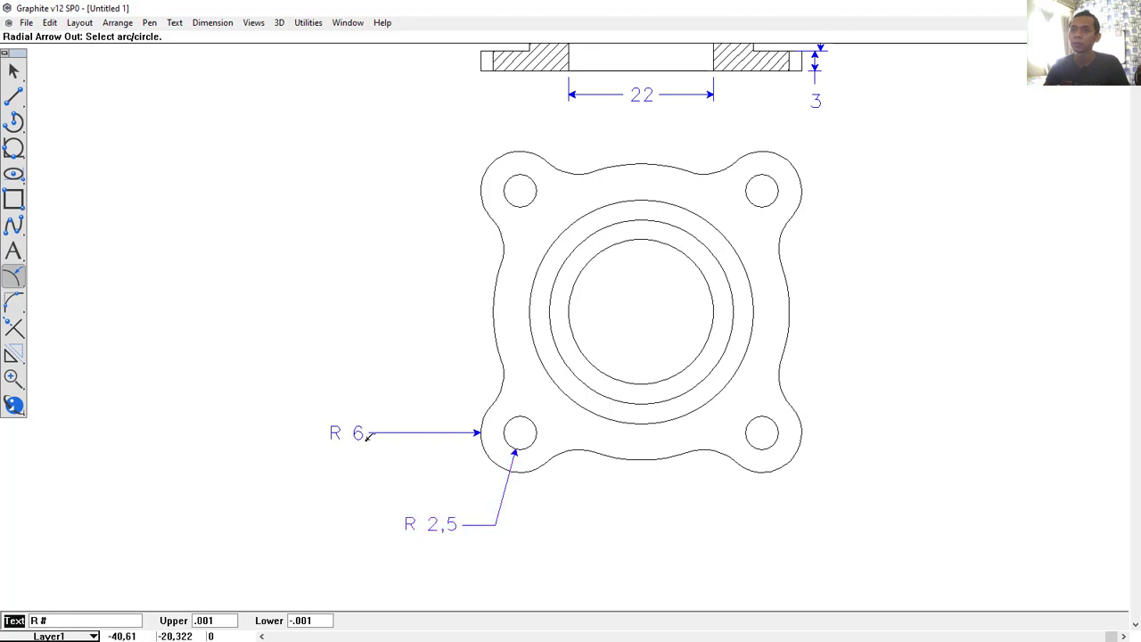
{"action": "key", "text": "Escape"}
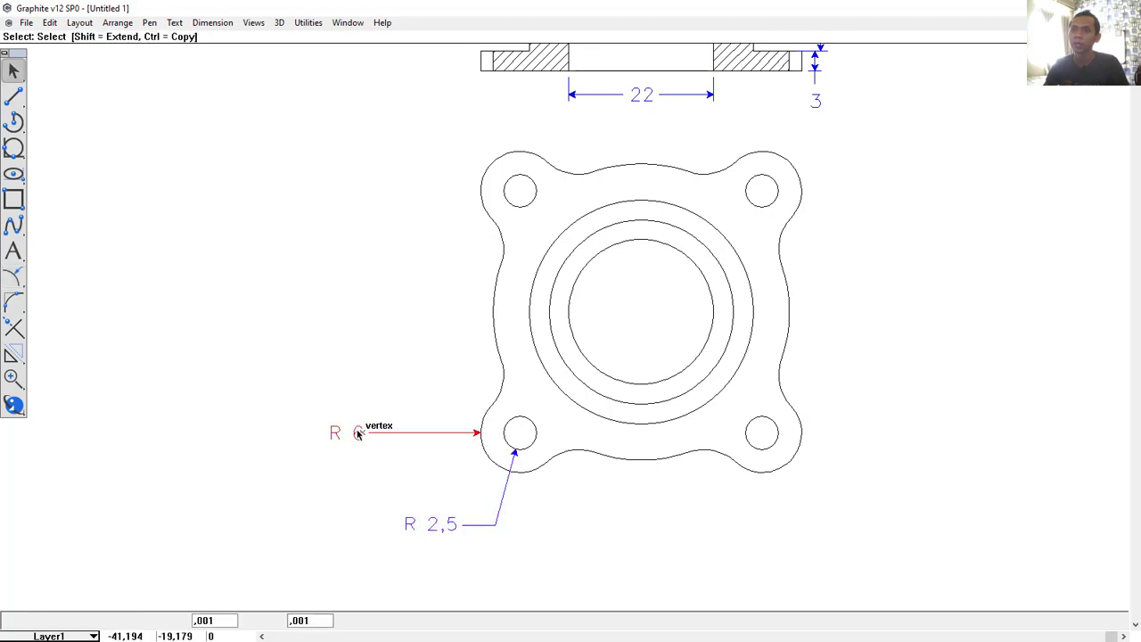
{"action": "left_click_drag", "start_coordinate": [437, 445], "coordinate": [449, 474]}
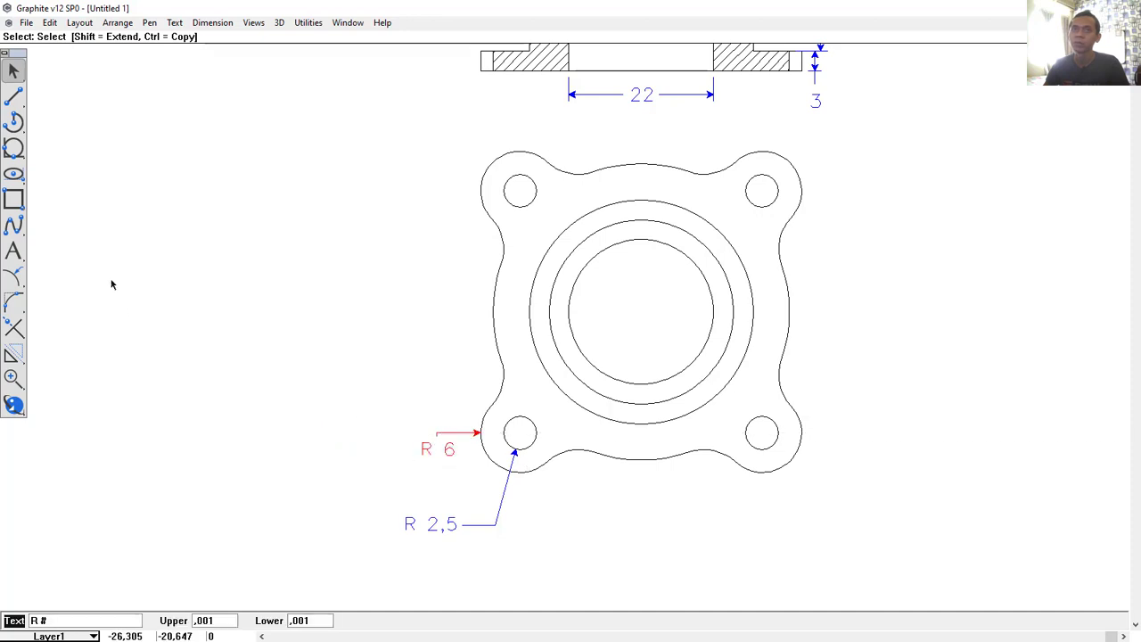
Step: Add a Radial Arrow Out dimension to the concave fillet above the lower-right lug, placing its leader and text outside the outline
{"action": "left_click", "coordinate": [13, 277]}
{"action": "left_click", "coordinate": [779, 379]}
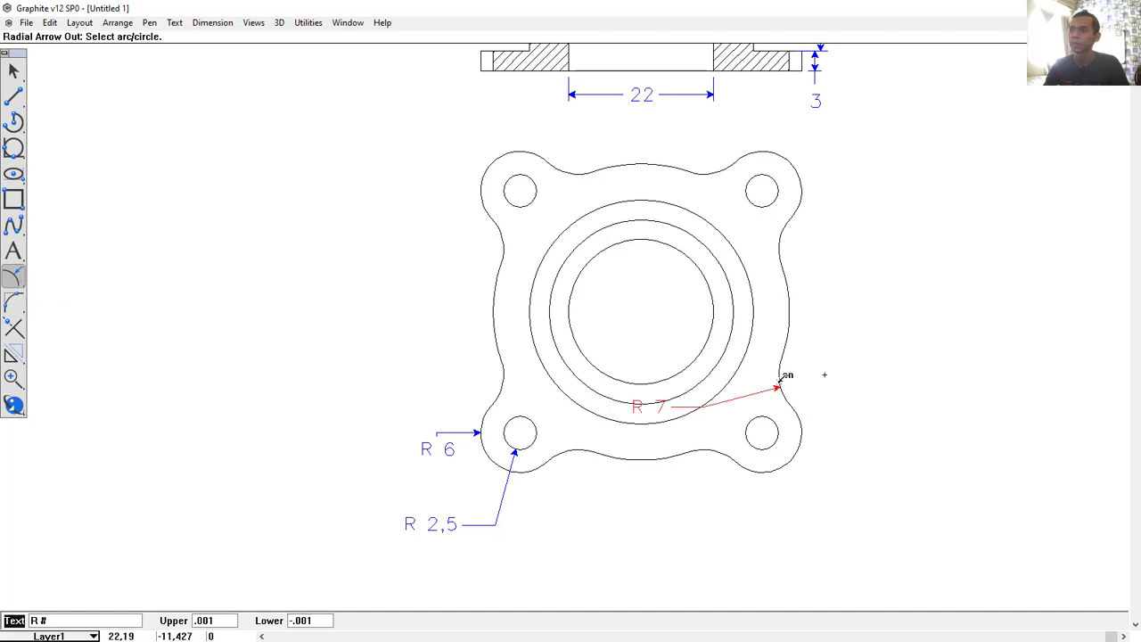
{"action": "left_click", "coordinate": [824, 374]}
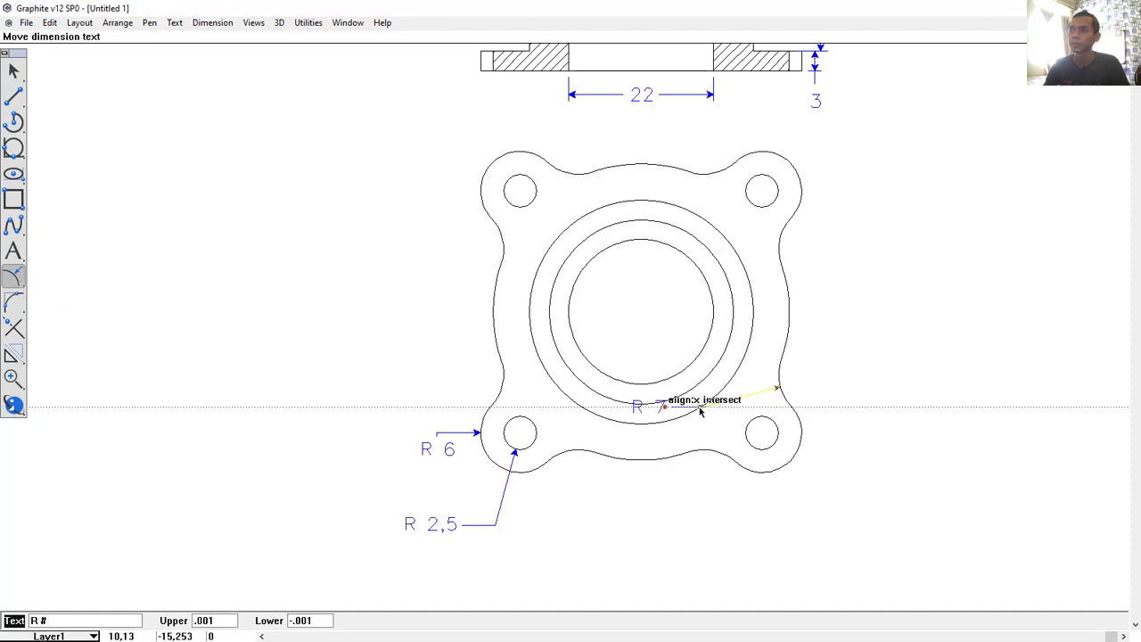
{"action": "left_click", "coordinate": [843, 372]}
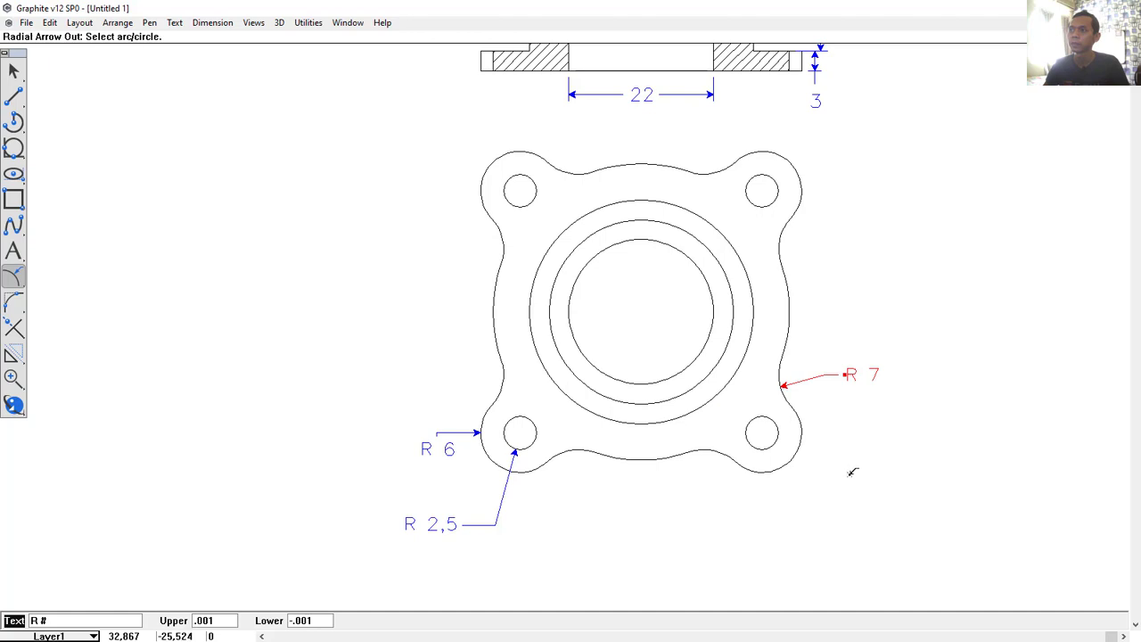
Step: Try a Radial Arrow Out dimension on the upper-right lug's outer arc and undo it
{"action": "left_click", "coordinate": [798, 177]}
{"action": "left_click", "coordinate": [802, 197]}
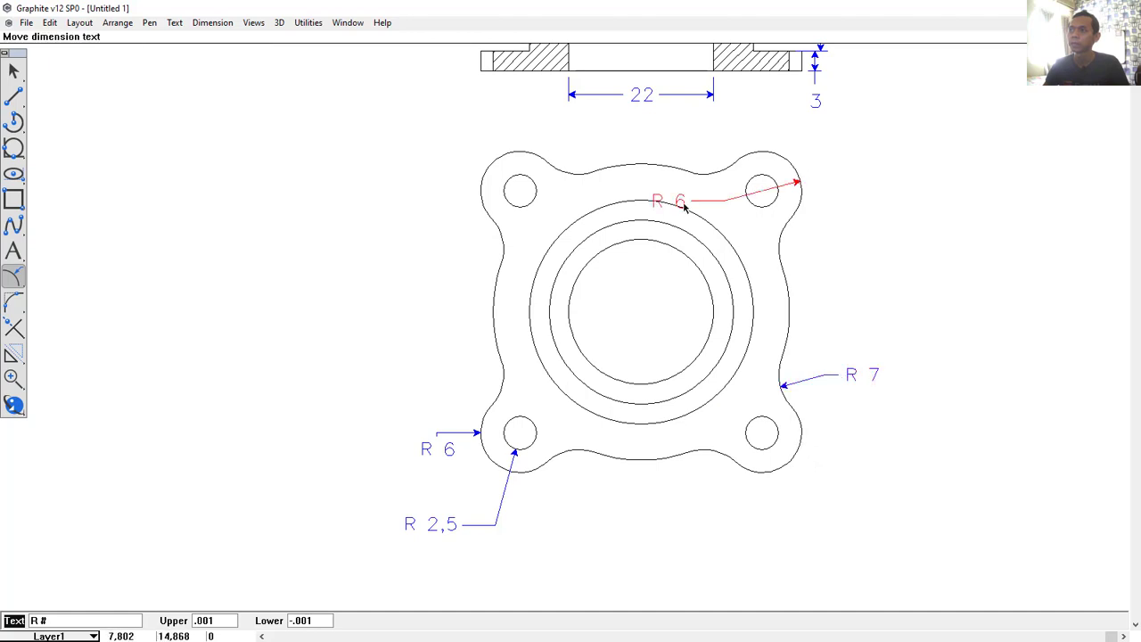
{"action": "left_click", "coordinate": [863, 212]}
{"action": "key", "text": "ctrl+z"}
{"action": "key", "text": "ctrl+z"}
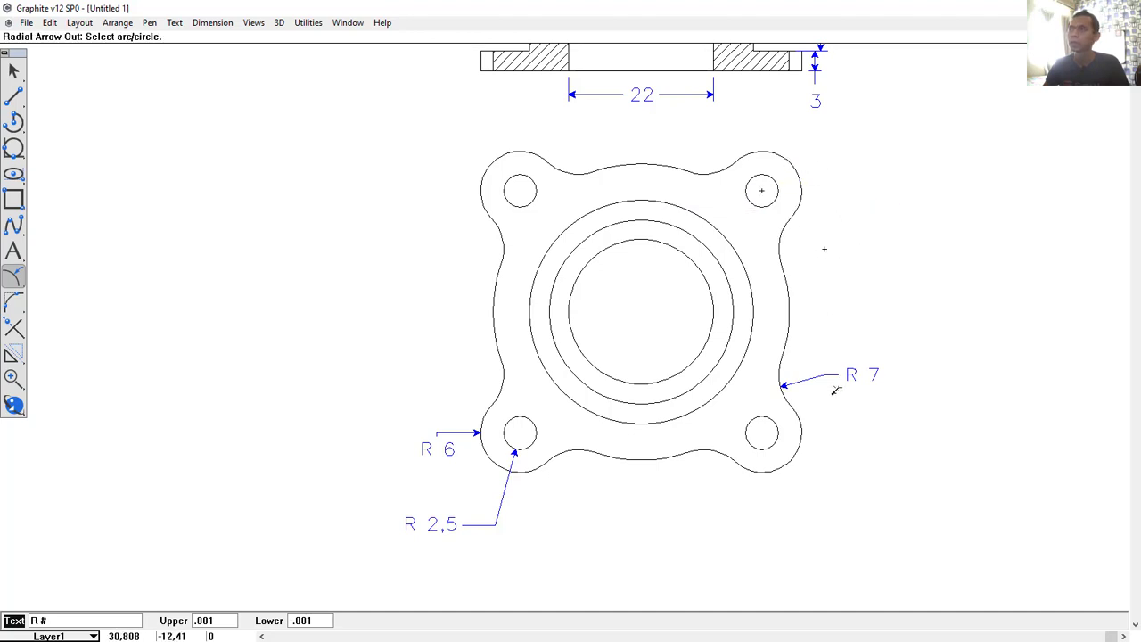
Step: Add Radial Arrow Out dimensions to the lower-right lug's outer arc and its hole, and reposition the lug's radius text outside the outline
{"action": "left_click", "coordinate": [807, 423]}
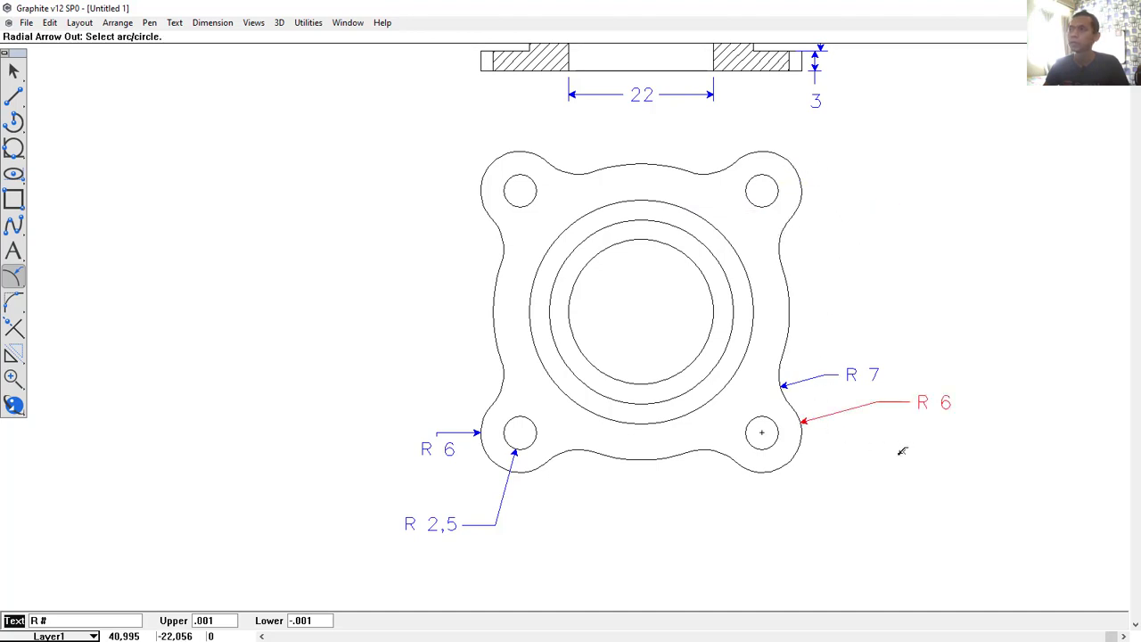
{"action": "left_click", "coordinate": [776, 443]}
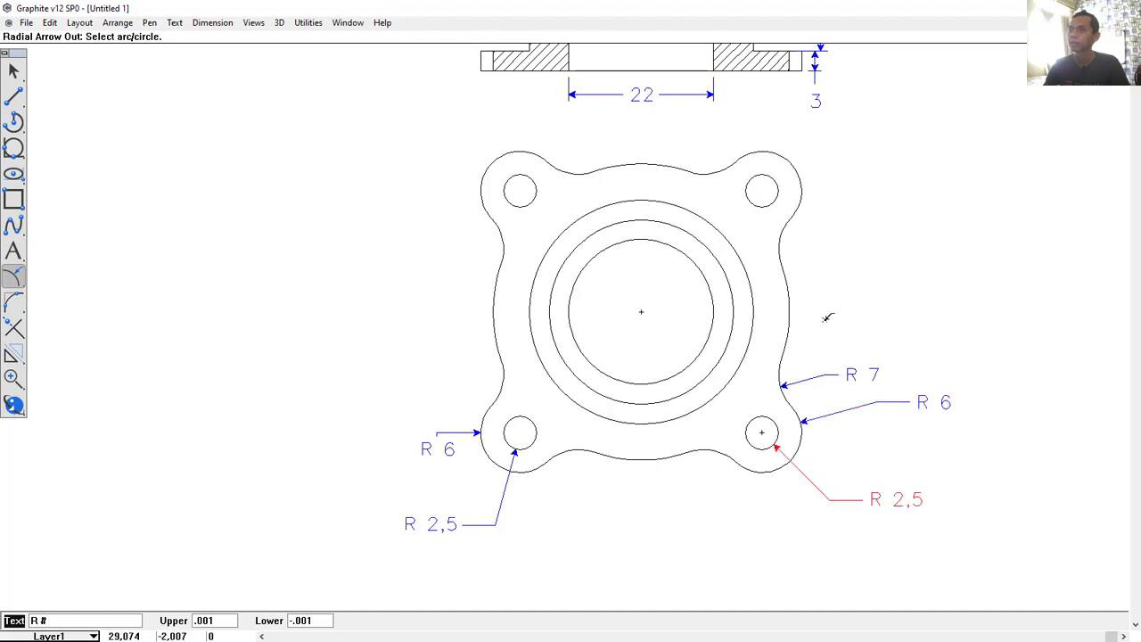
{"action": "key", "text": "space"}
{"action": "left_click_drag", "start_coordinate": [938, 408], "coordinate": [899, 425]}
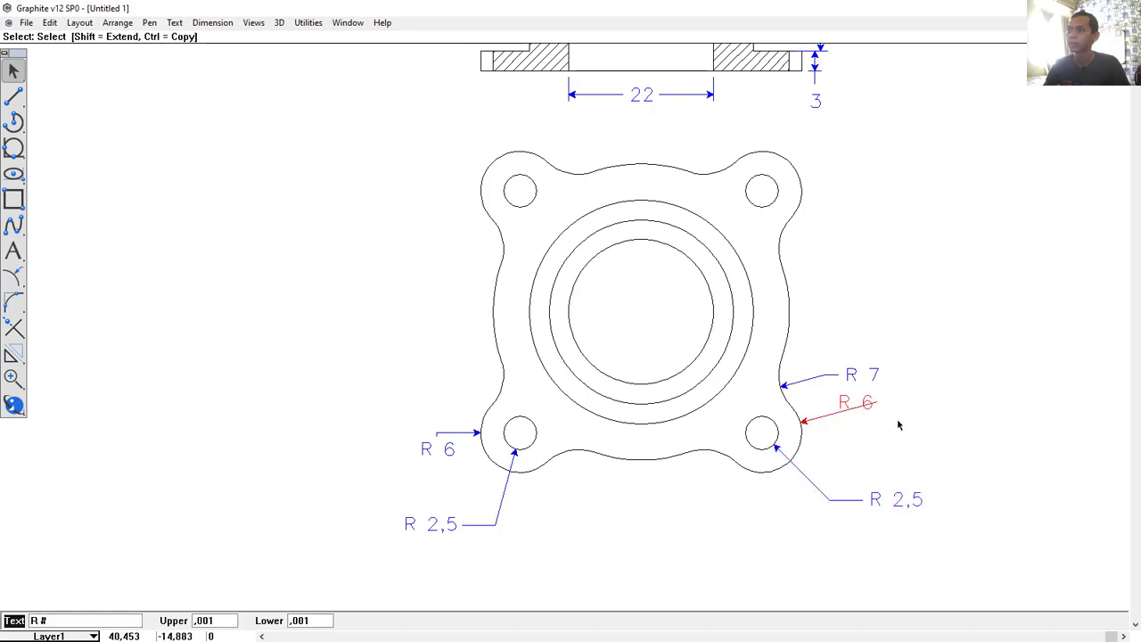
{"action": "key", "text": "shift"}
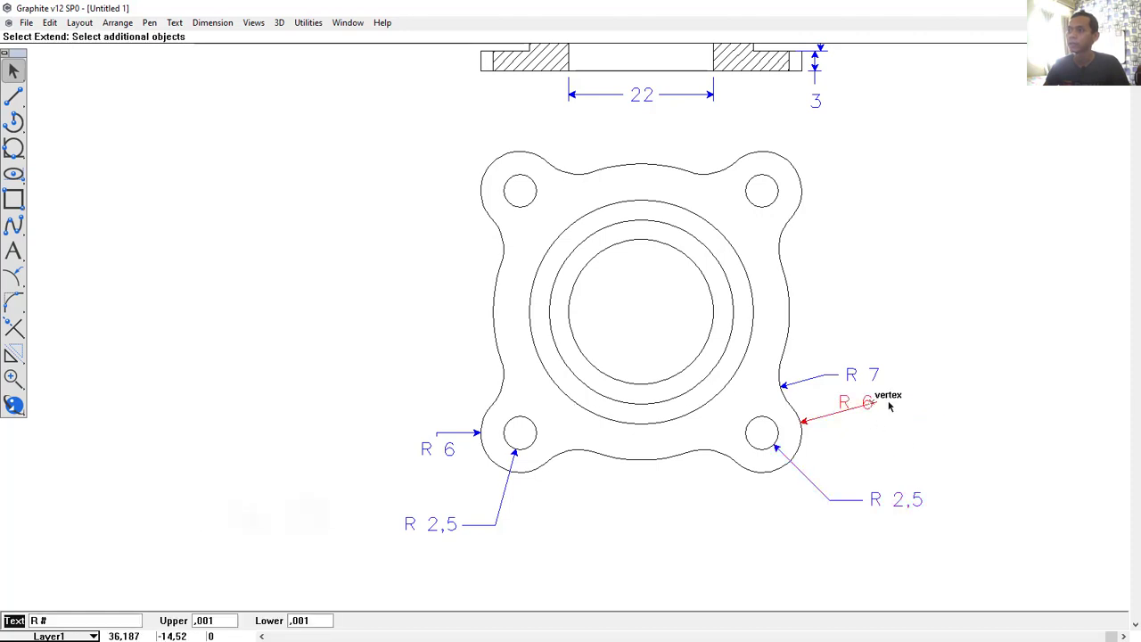
{"action": "left_click", "coordinate": [904, 405]}
{"action": "mouse_move", "coordinate": [904, 406]}
{"action": "left_mouse_down"}
{"action": "mouse_move", "coordinate": [918, 400]}
{"action": "mouse_move", "coordinate": [912, 419]}
{"action": "left_mouse_up"}
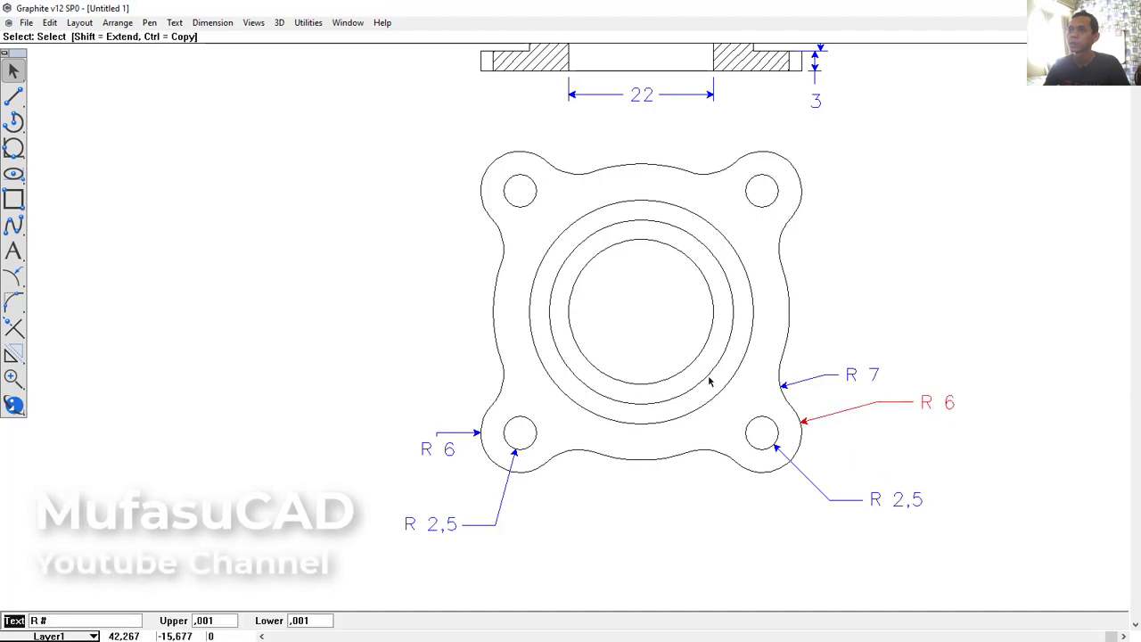
Step: Add Radial Arrow Out dimensions to the plan view's outer concentric circle and to the middle circle inside it
{"action": "left_click", "coordinate": [14, 277]}
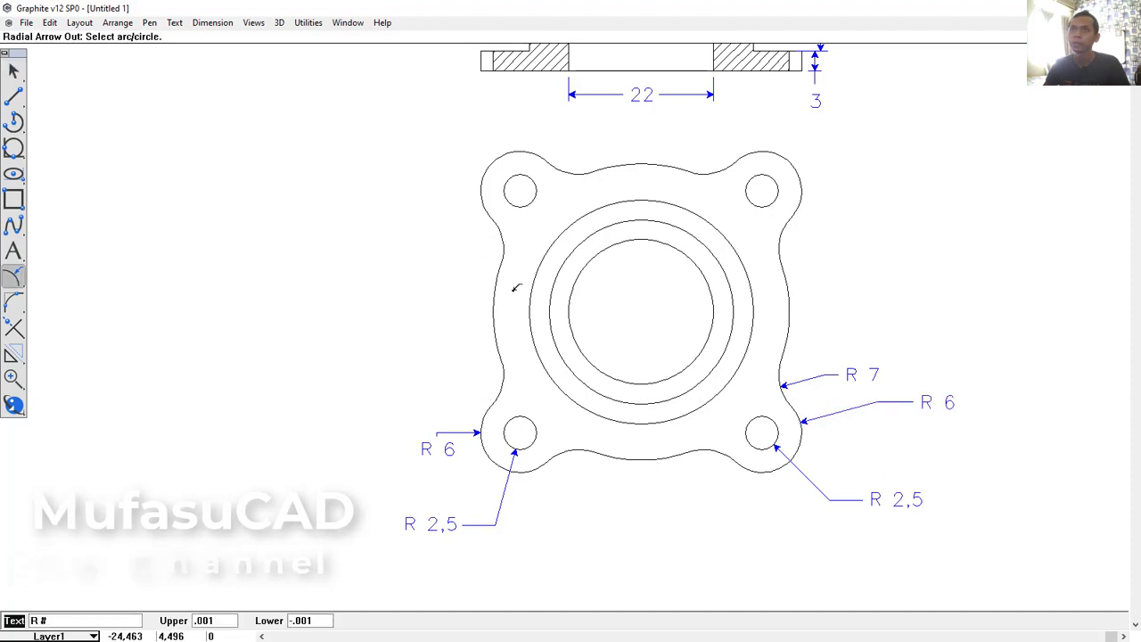
{"action": "left_click", "coordinate": [539, 283]}
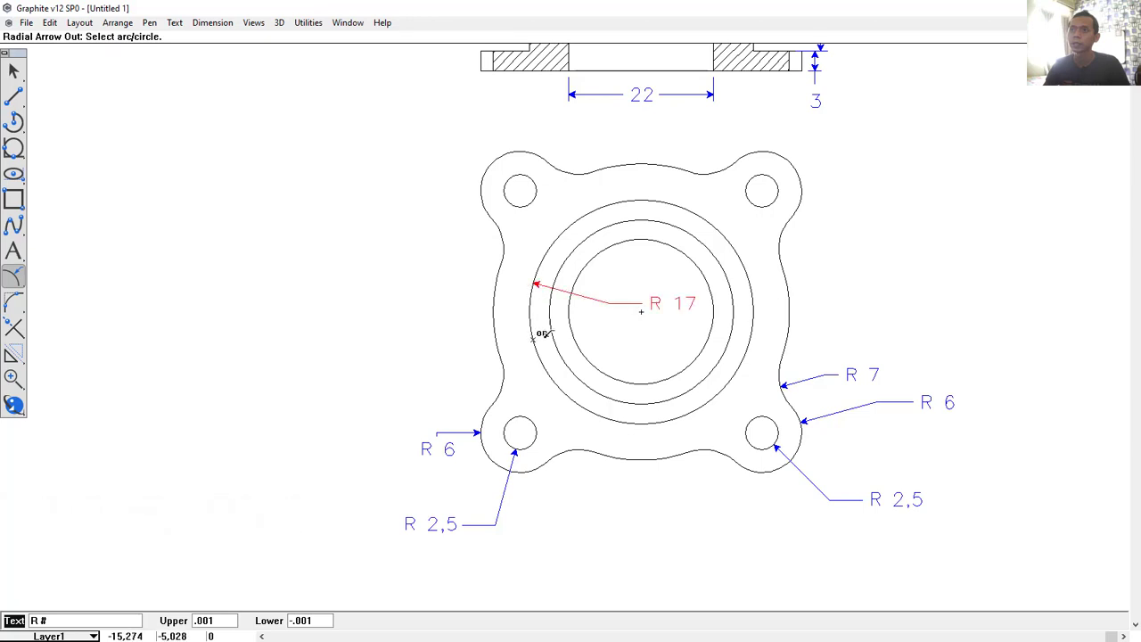
{"action": "left_click", "coordinate": [563, 267]}
{"action": "left_click", "coordinate": [585, 242]}
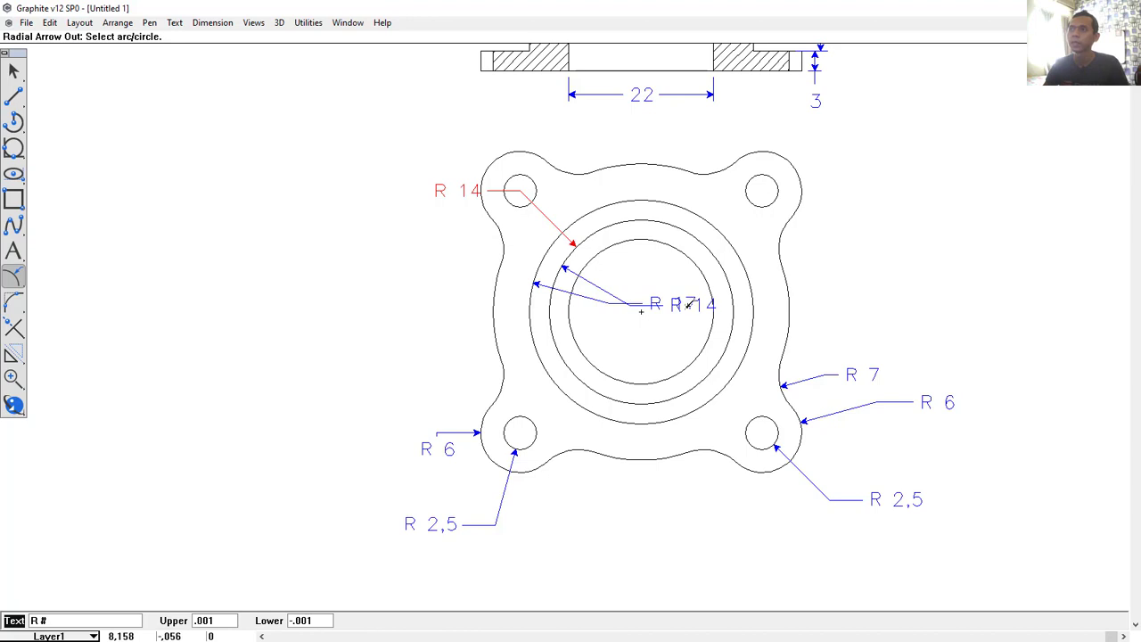
Step: Move the texts of the outer and middle circles' radial dimensions outside the flange's left side, below the upper-left lug
{"action": "key", "text": "Escape"}
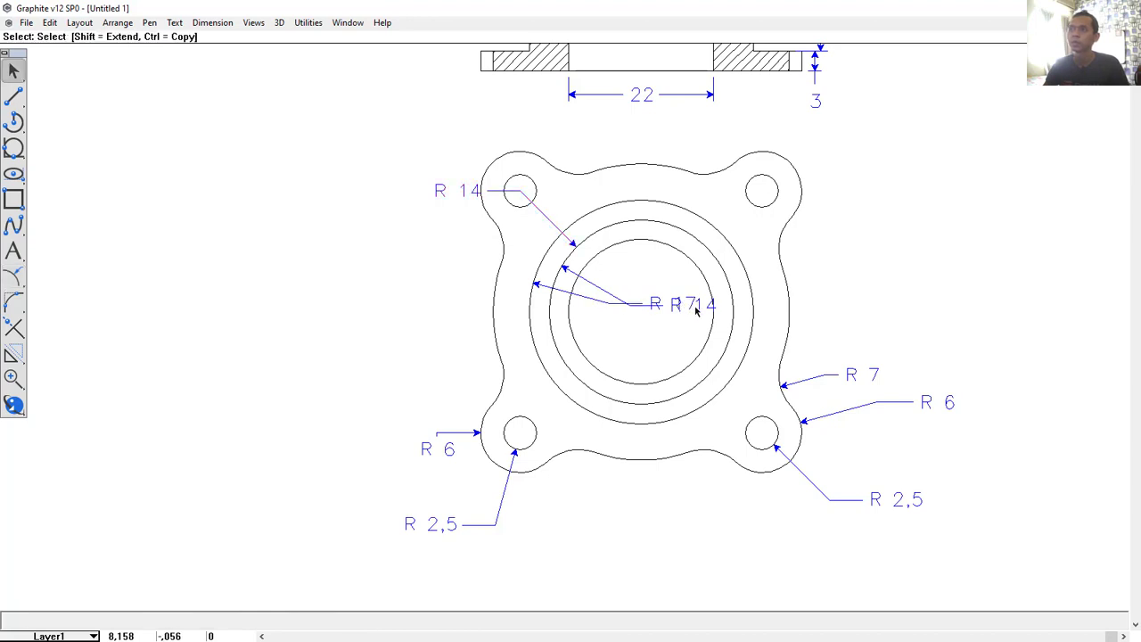
{"action": "left_click", "coordinate": [678, 298]}
{"action": "left_click_drag", "start_coordinate": [674, 301], "coordinate": [435, 250]}
{"action": "left_click_drag", "start_coordinate": [668, 310], "coordinate": [447, 225]}
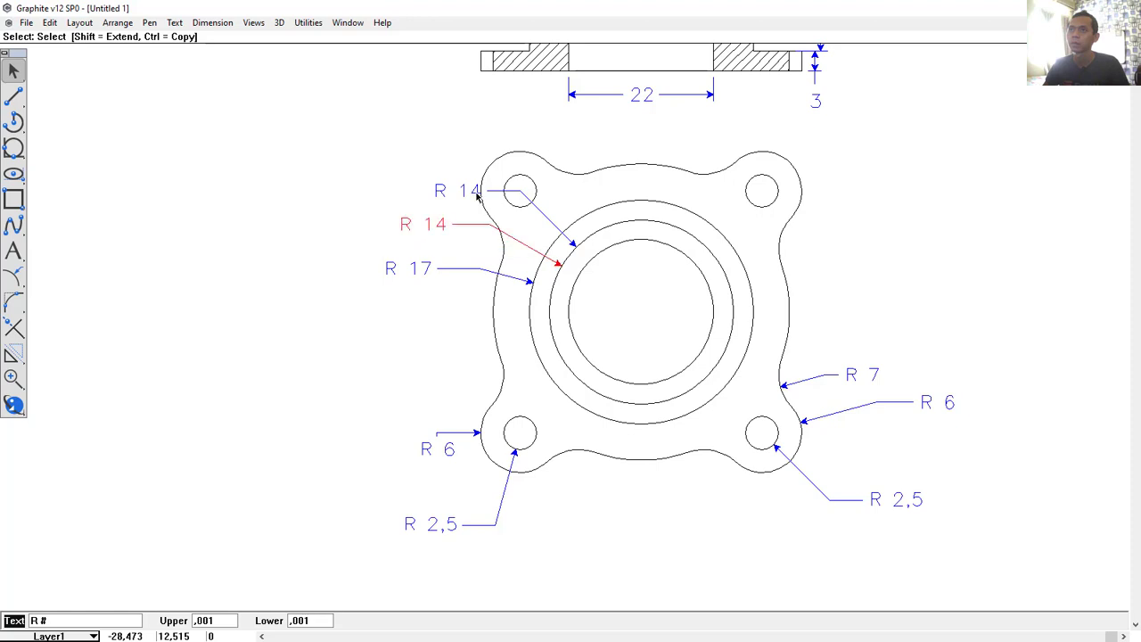
Step: Delete the duplicate radial dimension of the middle circle whose leader crosses the upper-left lug's hole
{"action": "left_click", "coordinate": [498, 206]}
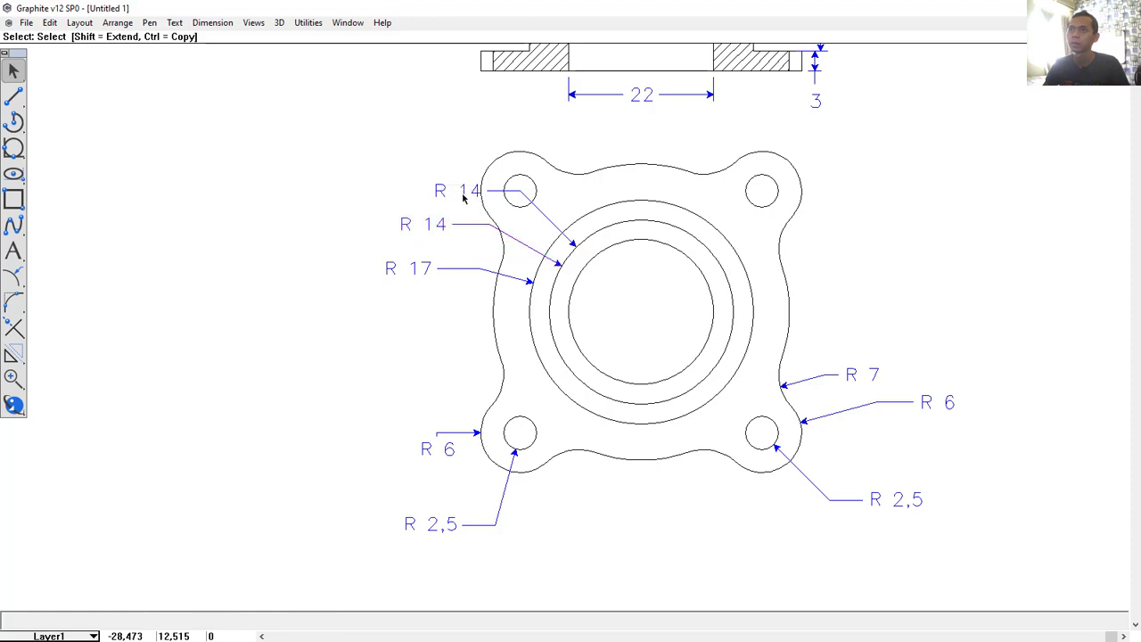
{"action": "left_click", "coordinate": [459, 193]}
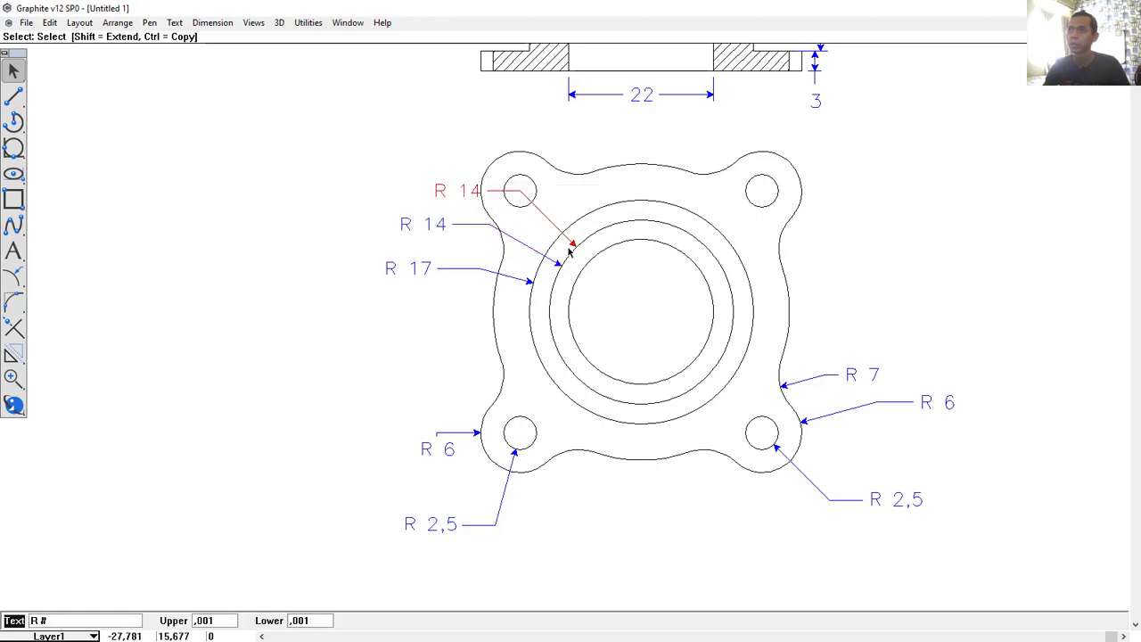
{"action": "key", "text": "Delete"}
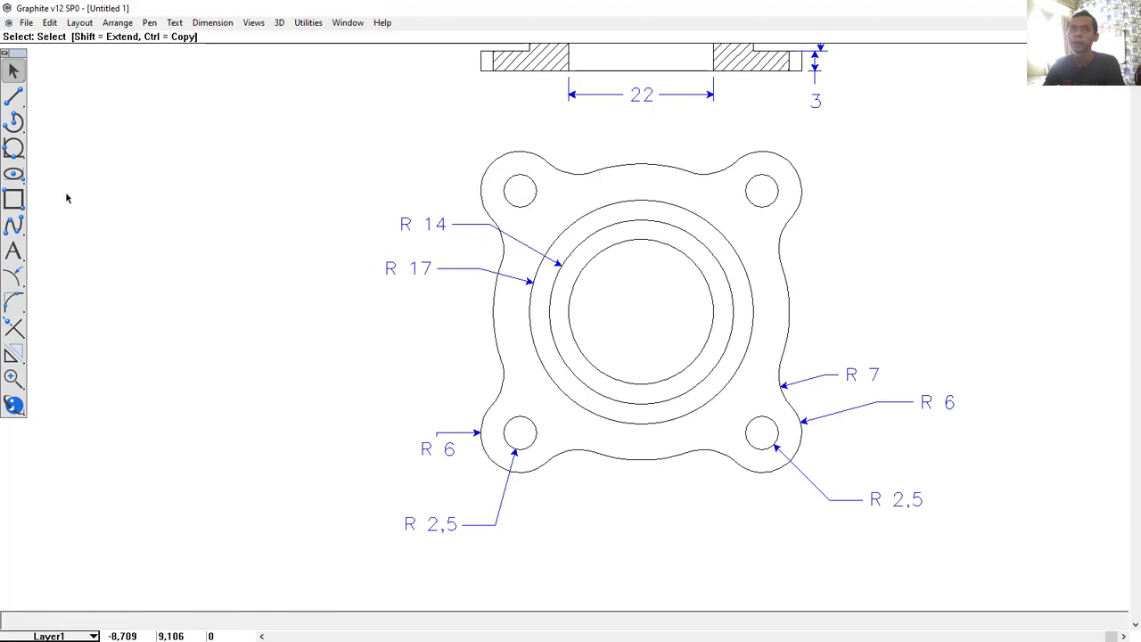
Step: Add a Radial Arrow Out dimension to the innermost circle and place its text outside the upper-left lug, above the other radius texts
{"action": "left_click", "coordinate": [13, 271]}
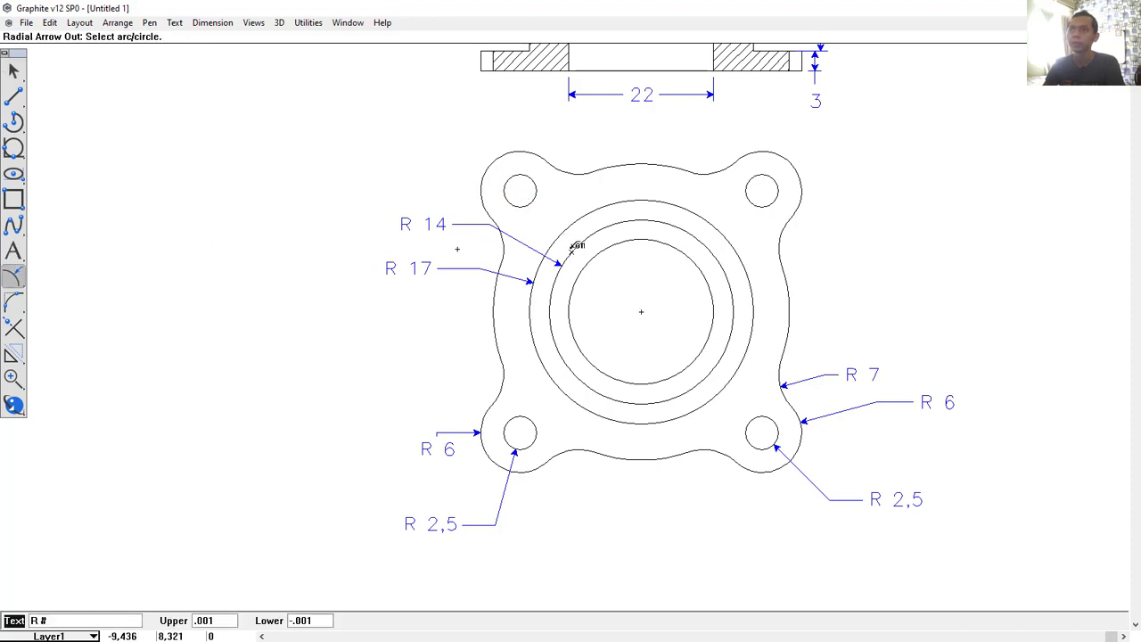
{"action": "left_click", "coordinate": [594, 256]}
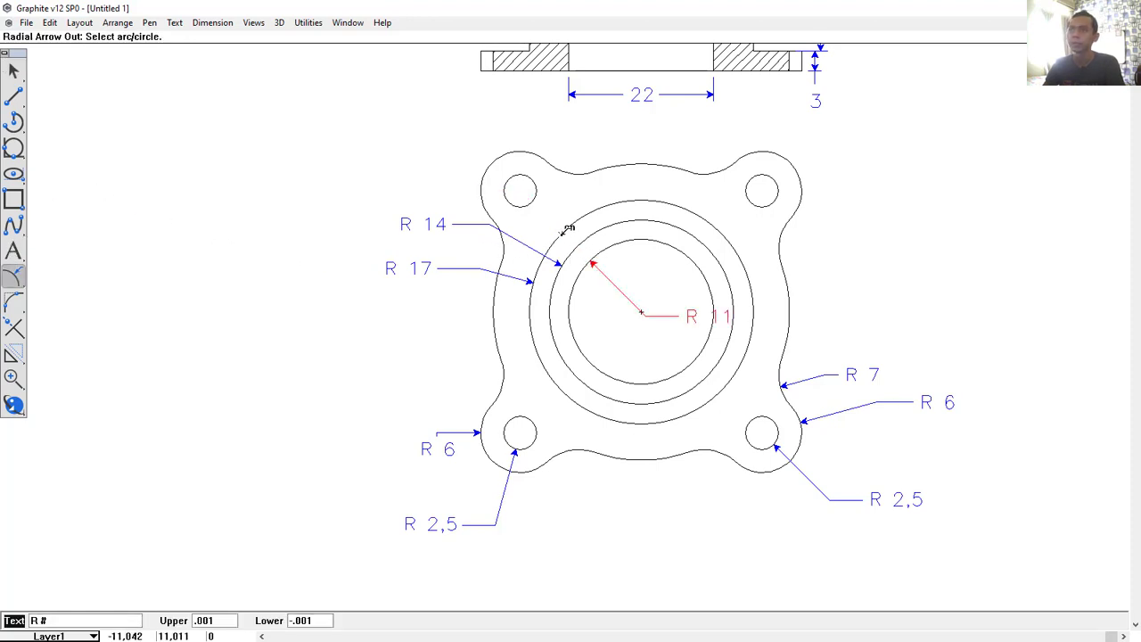
{"action": "left_click", "coordinate": [688, 325]}
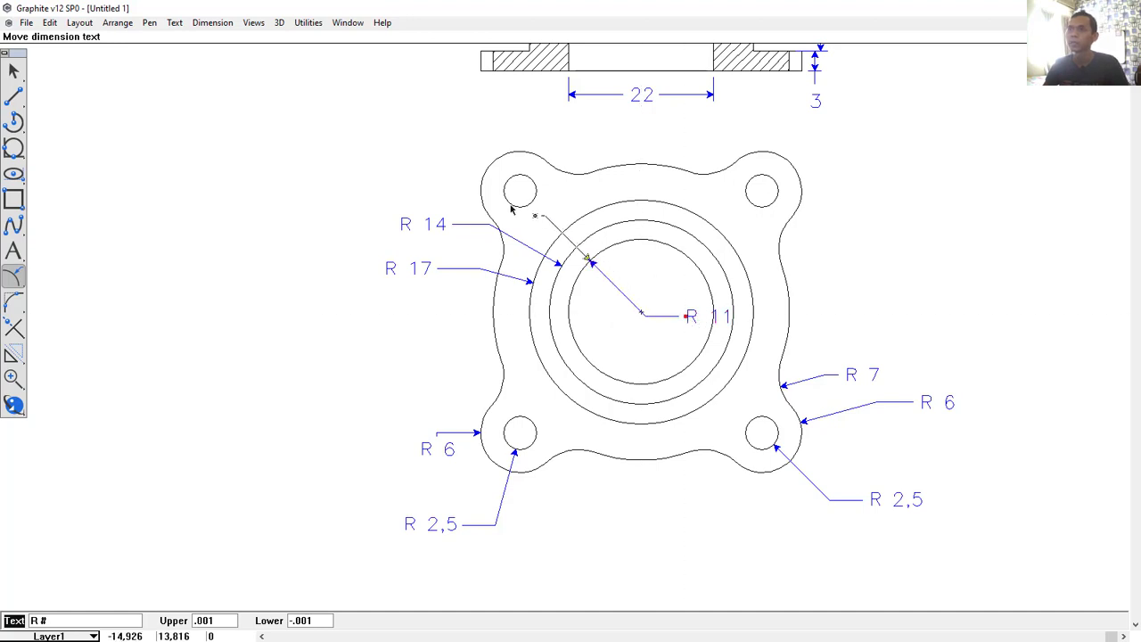
{"action": "left_click", "coordinate": [439, 176]}
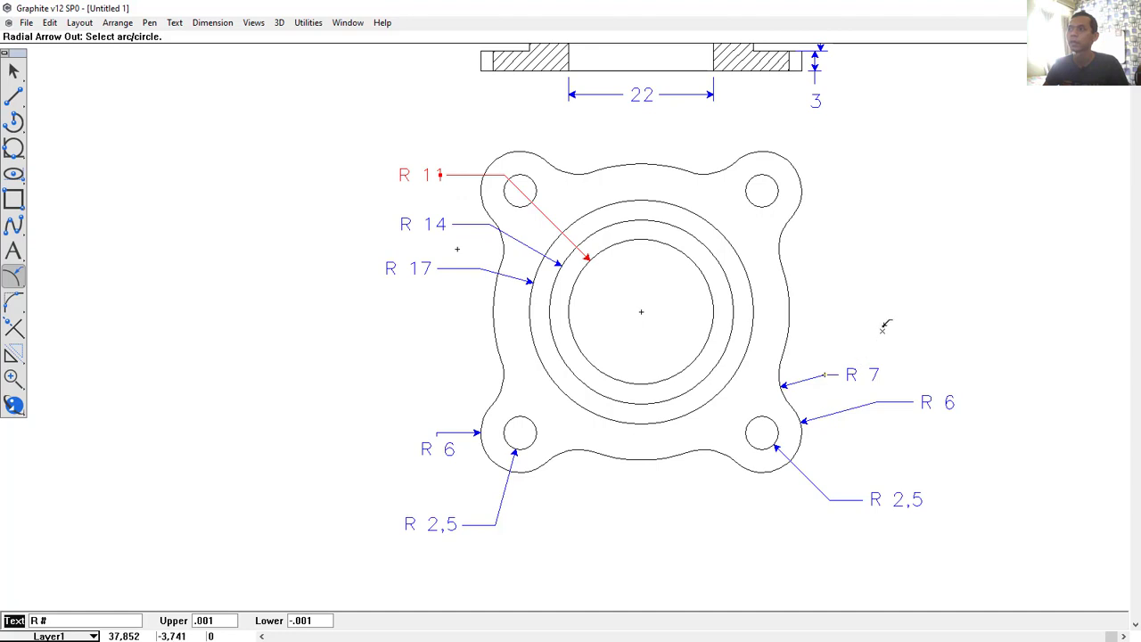
Step: Try placing the drawing on the A4 Portrait 4 Views sheet layout at scale 2
{"action": "scroll", "coordinate": [838, 245], "scroll_direction": "down", "scroll_amount": 4}
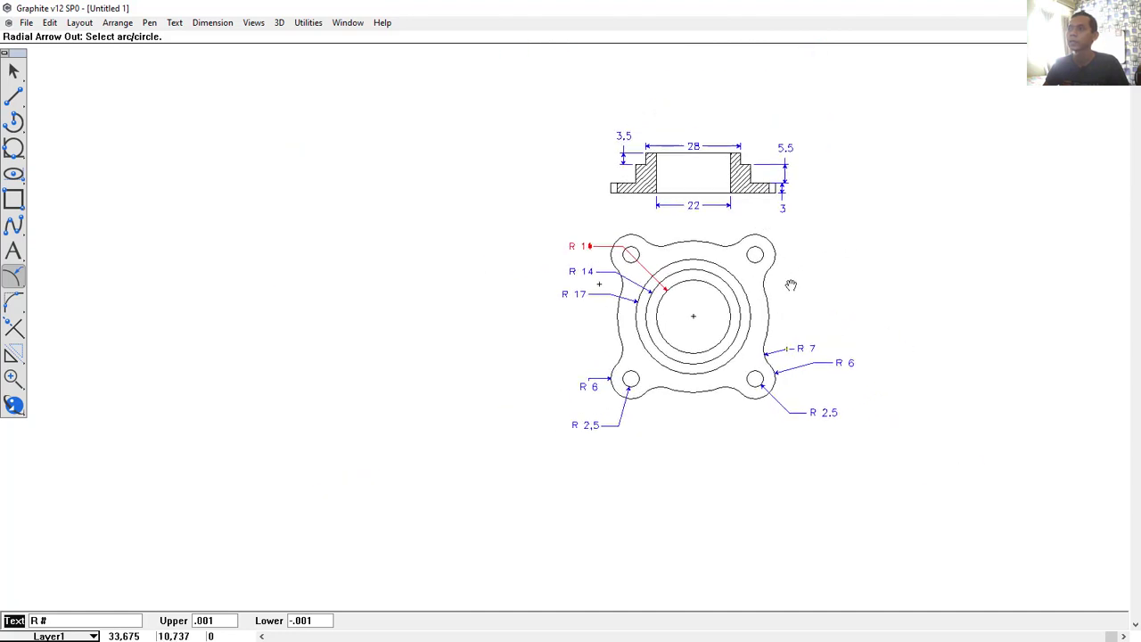
{"action": "scroll", "coordinate": [744, 331], "scroll_direction": "up", "scroll_amount": 1}
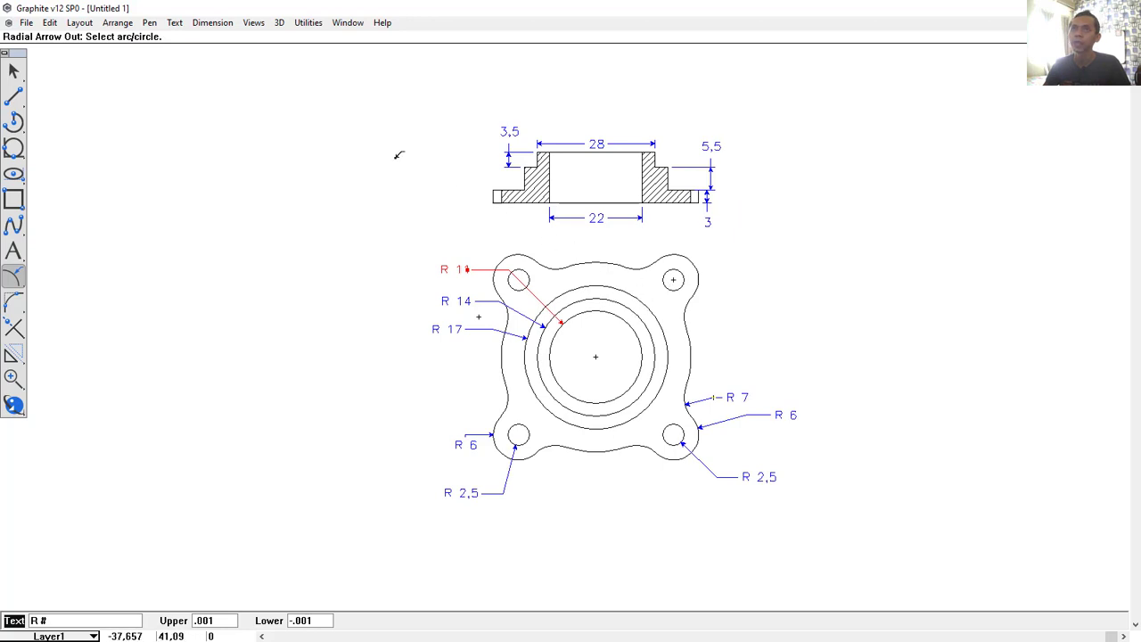
{"action": "left_click", "coordinate": [252, 25]}
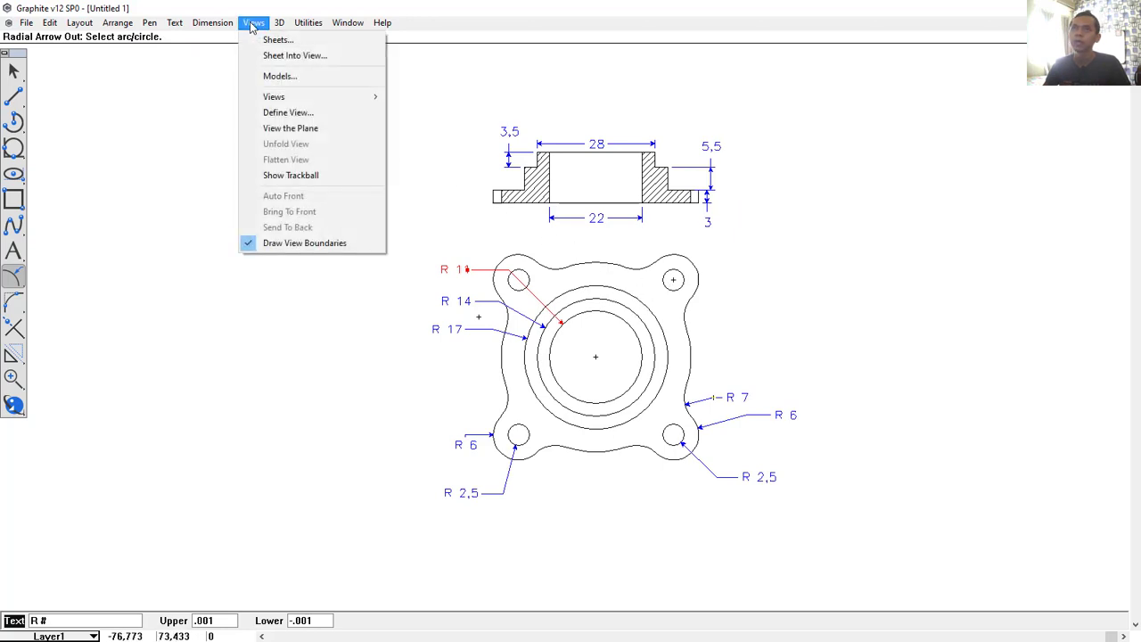
{"action": "left_click", "coordinate": [303, 56]}
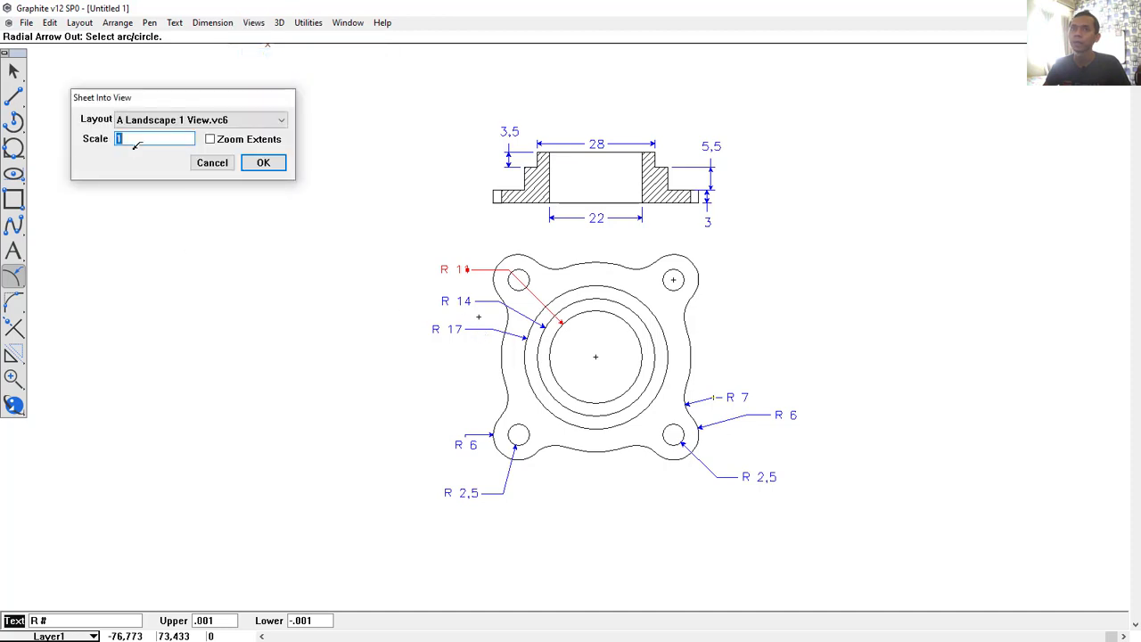
{"action": "left_click", "coordinate": [172, 120]}
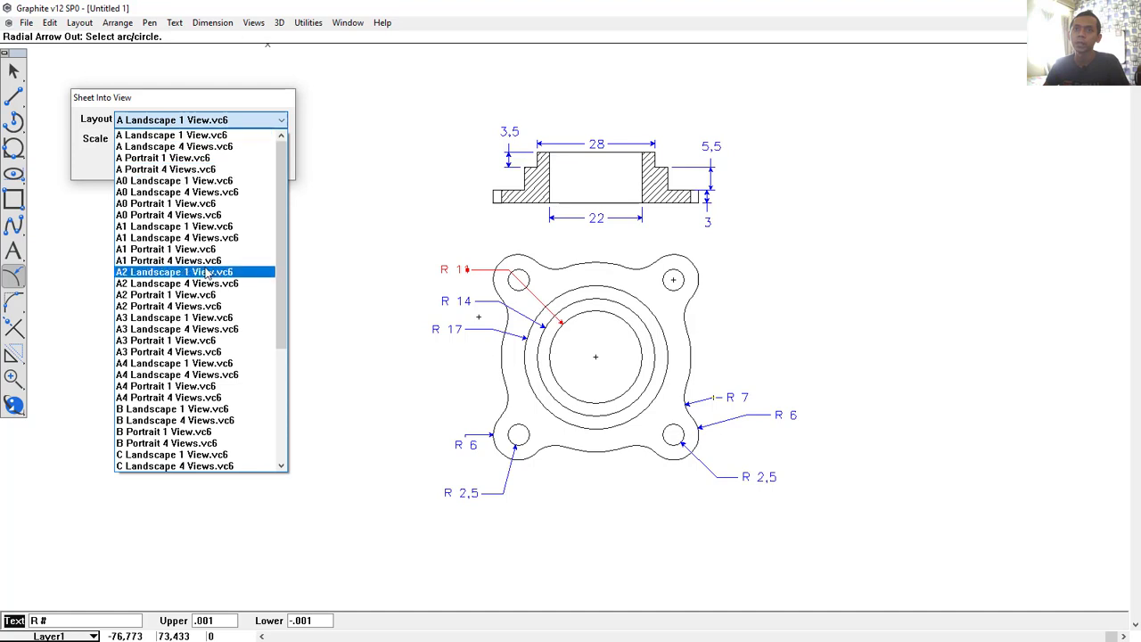
{"action": "left_click", "coordinate": [182, 398]}
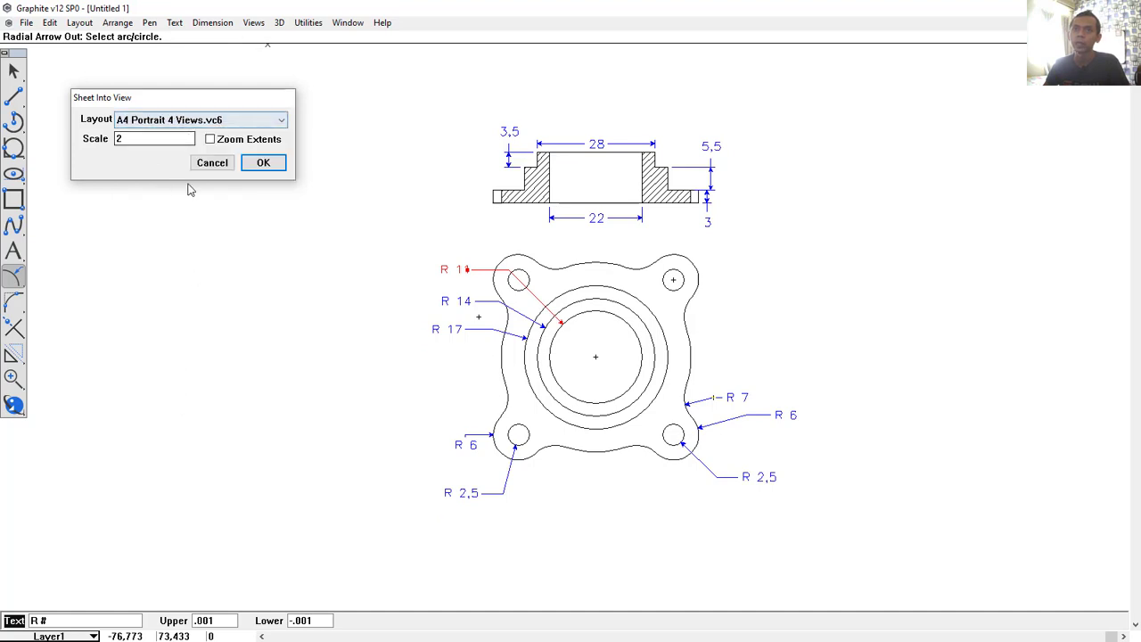
{"action": "left_click", "coordinate": [260, 160]}
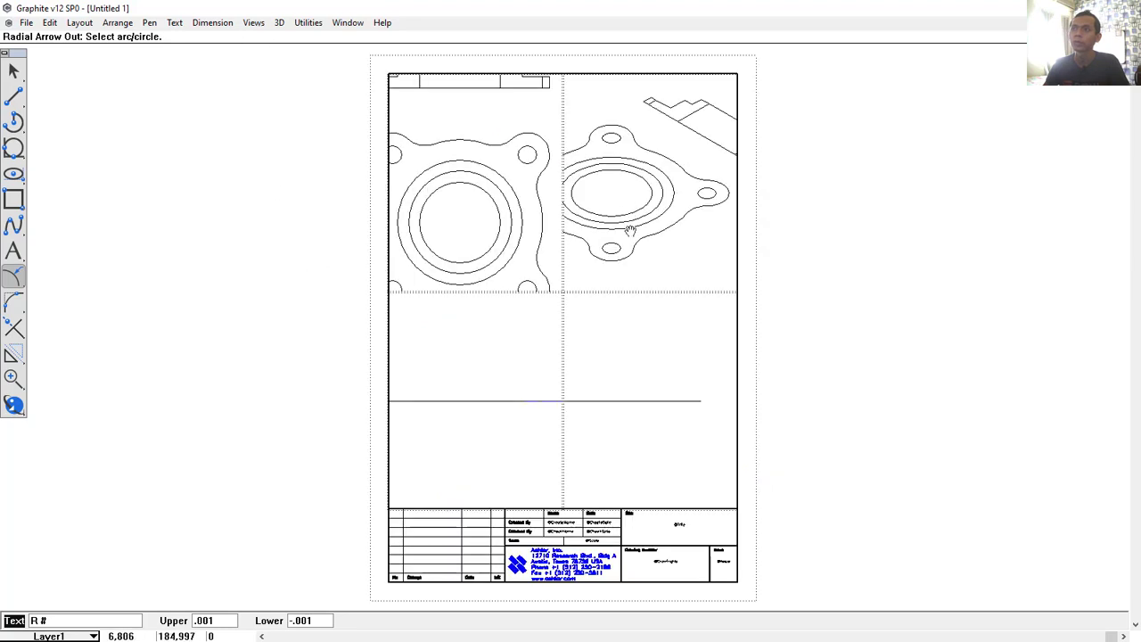
{"action": "left_click", "coordinate": [620, 236]}
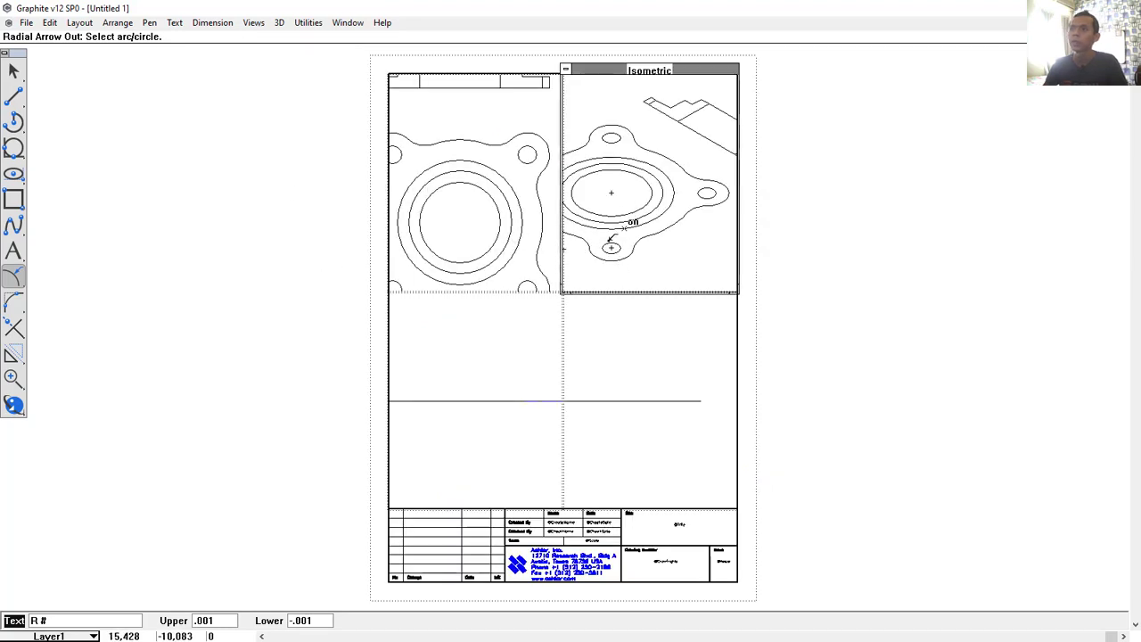
{"action": "double_click", "coordinate": [739, 249]}
Step: Place the drawing on the A4 Portrait 1 View sheet layout at scale 2, with Zoom Extents off
{"action": "left_click", "coordinate": [264, 26]}
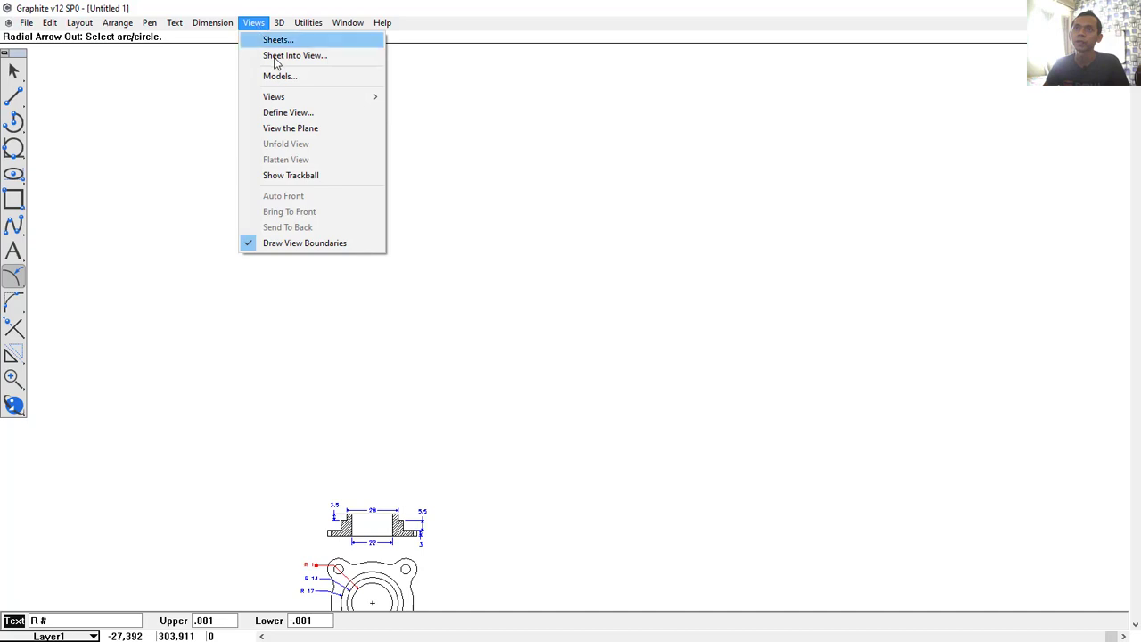
{"action": "left_click", "coordinate": [277, 56]}
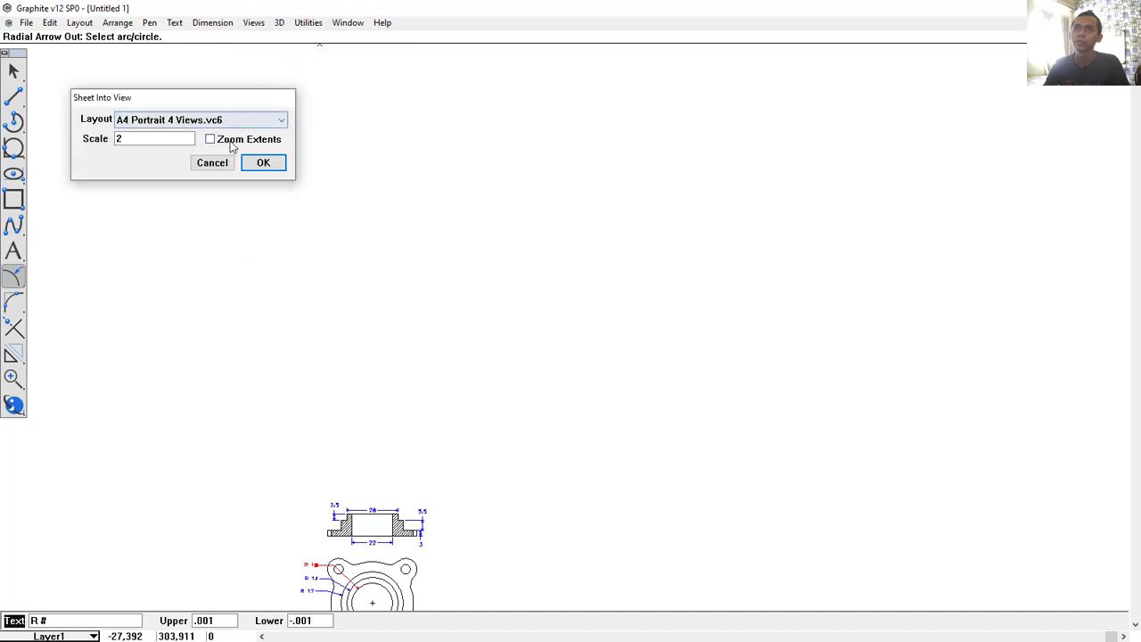
{"action": "left_click", "coordinate": [280, 119]}
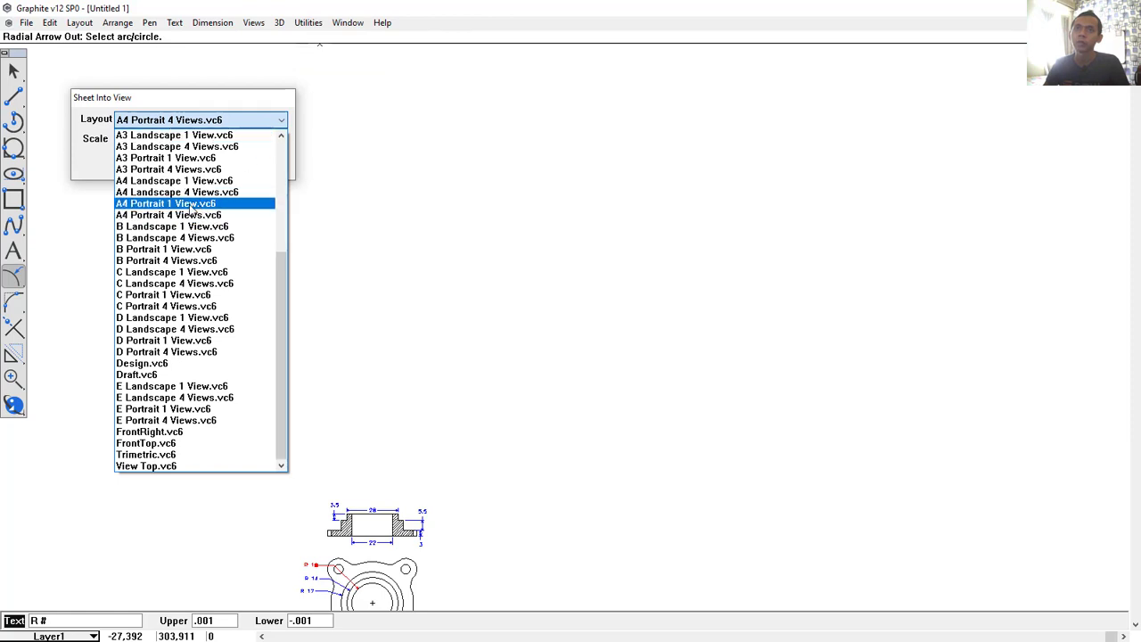
{"action": "left_click", "coordinate": [191, 204]}
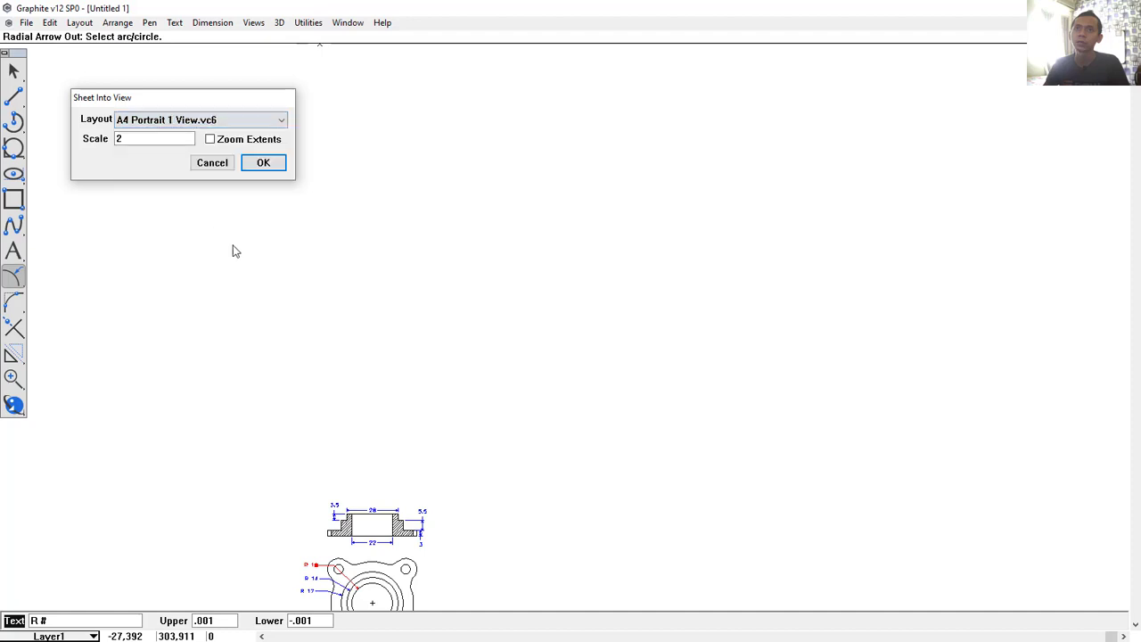
{"action": "left_click", "coordinate": [263, 163]}
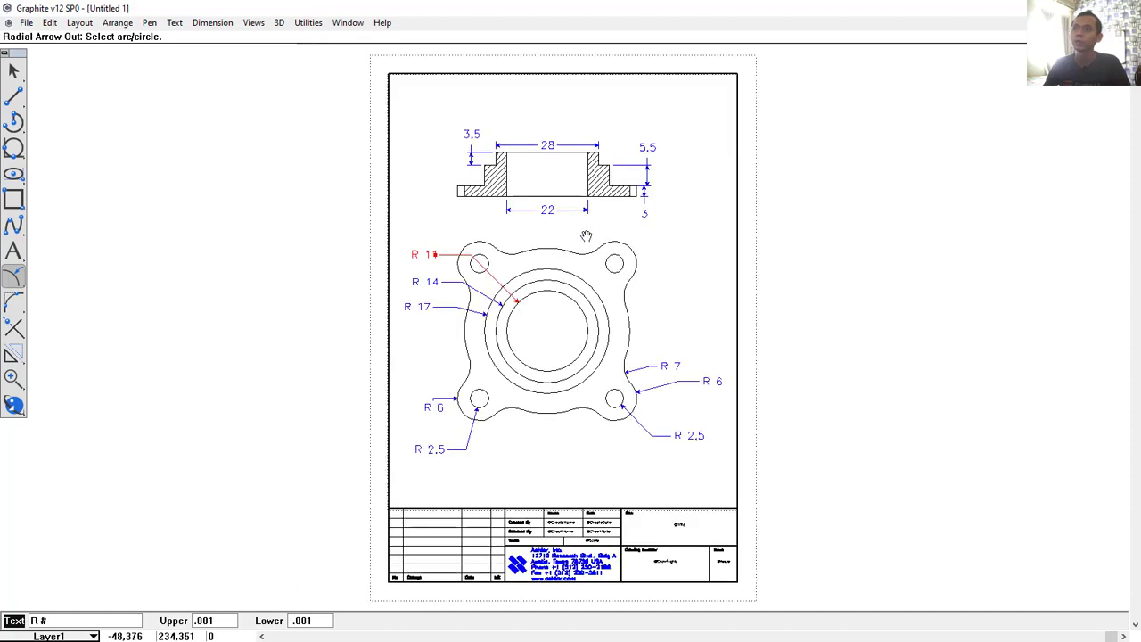
{"action": "key", "text": "ctrl+z"}
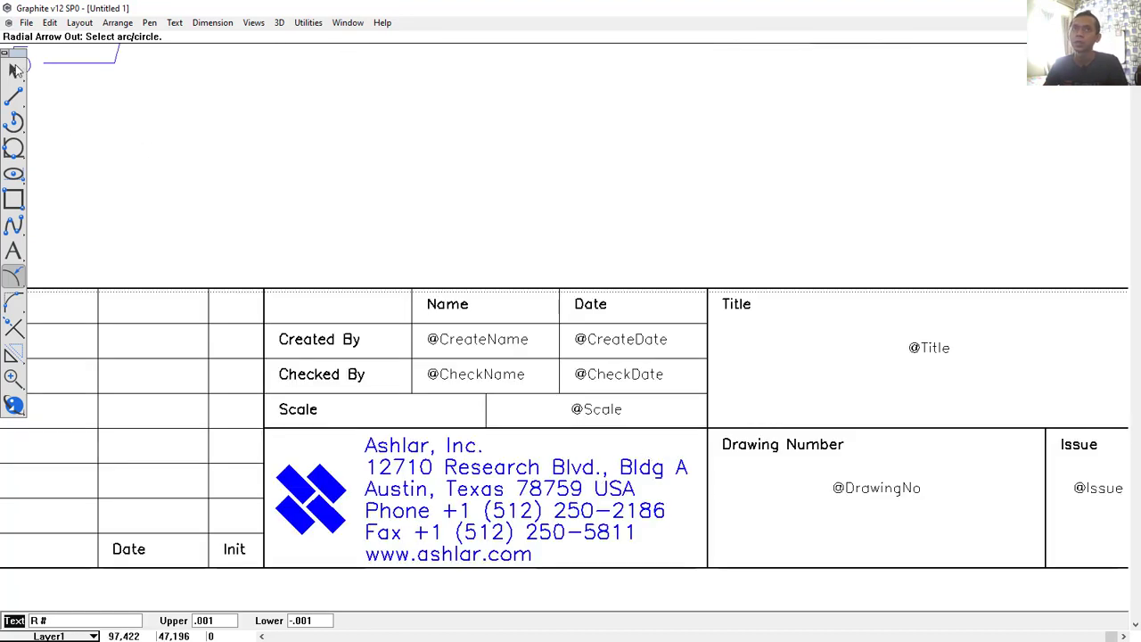
{"action": "left_click", "coordinate": [16, 71]}
{"action": "double_click", "coordinate": [638, 384]}
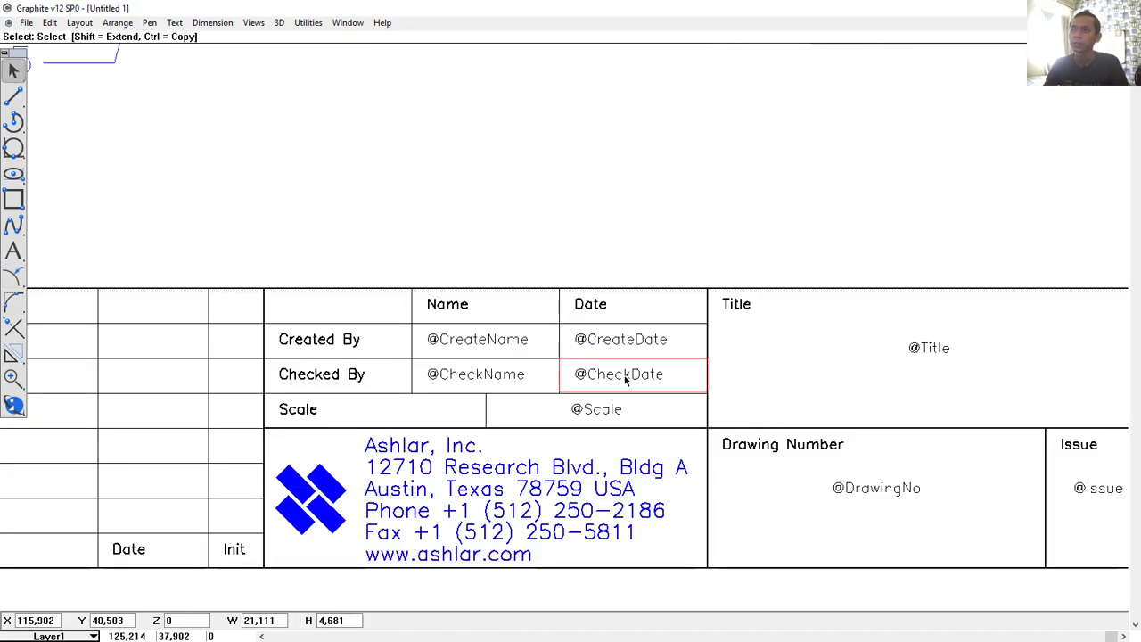
{"action": "left_click_drag", "start_coordinate": [664, 374], "coordinate": [573, 375]}
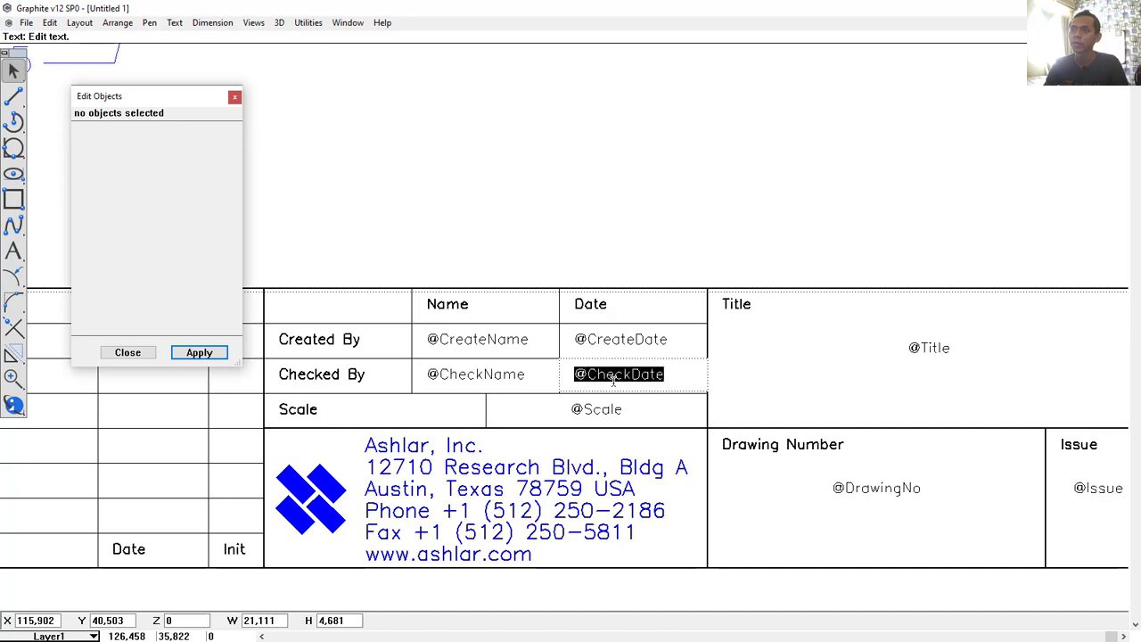
{"action": "left_click", "coordinate": [853, 354]}
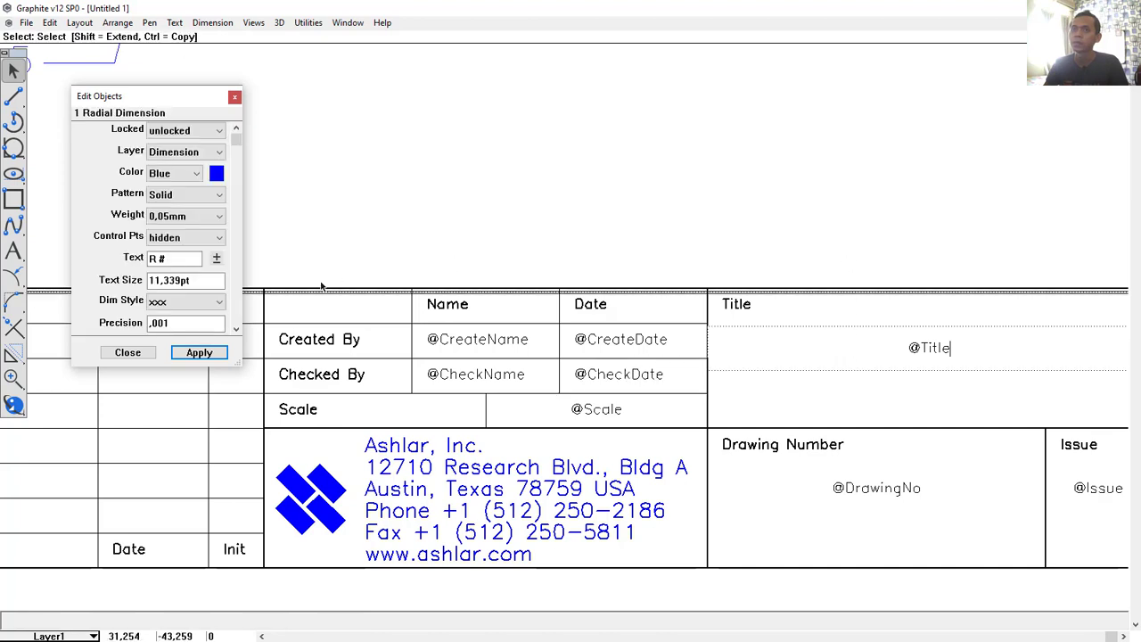
{"action": "left_click", "coordinate": [128, 352]}
{"action": "scroll", "coordinate": [637, 275], "scroll_direction": "up", "scroll_amount": 5}
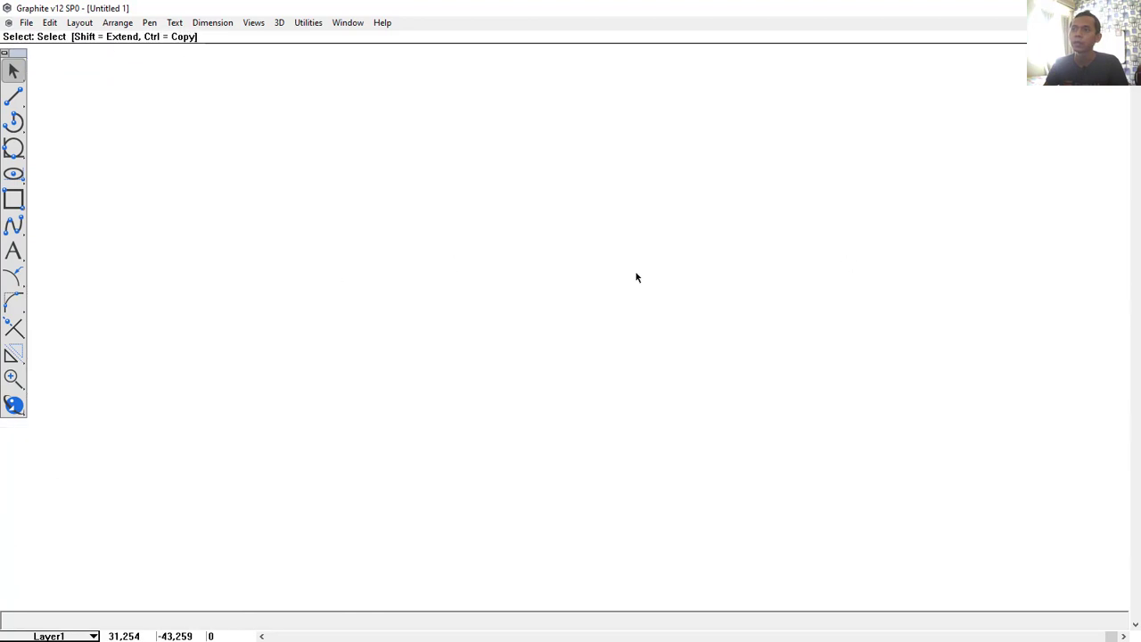
{"action": "scroll", "coordinate": [651, 273], "scroll_direction": "down", "scroll_amount": 6}
{"action": "scroll", "coordinate": [660, 429], "scroll_direction": "up", "scroll_amount": 1}
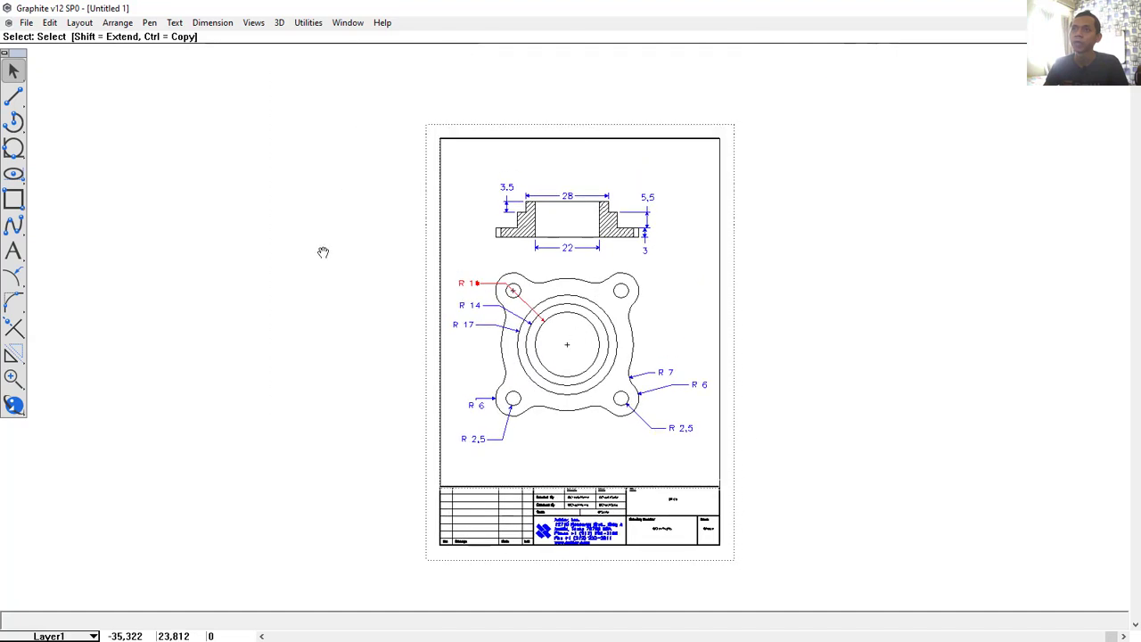
{"action": "left_click", "coordinate": [26, 22]}
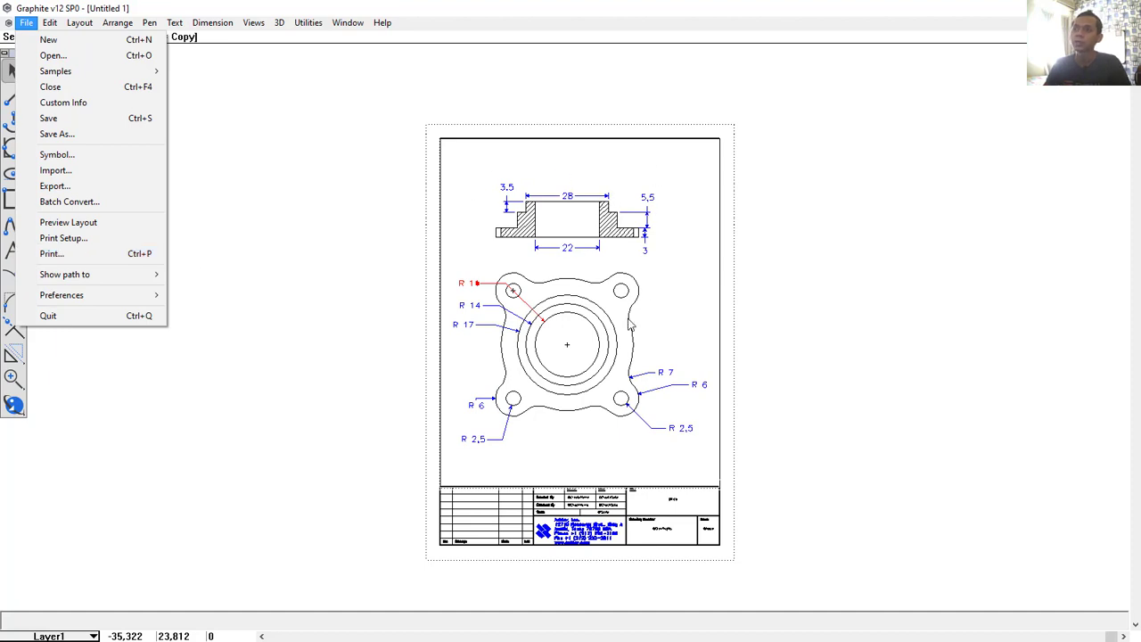
{"action": "left_click", "coordinate": [872, 245]}
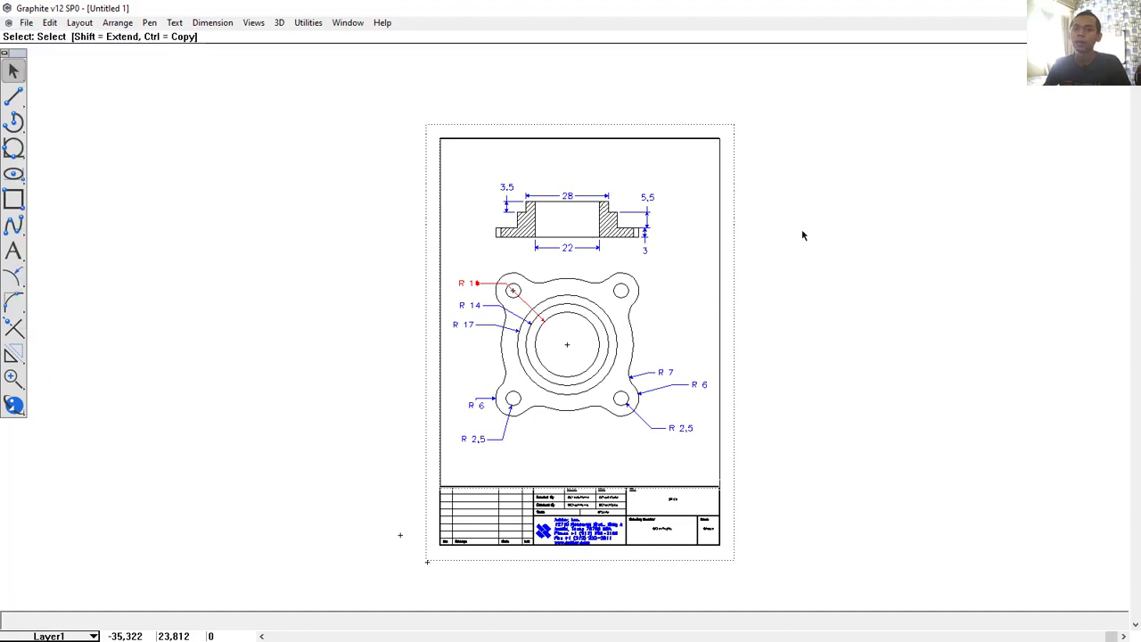